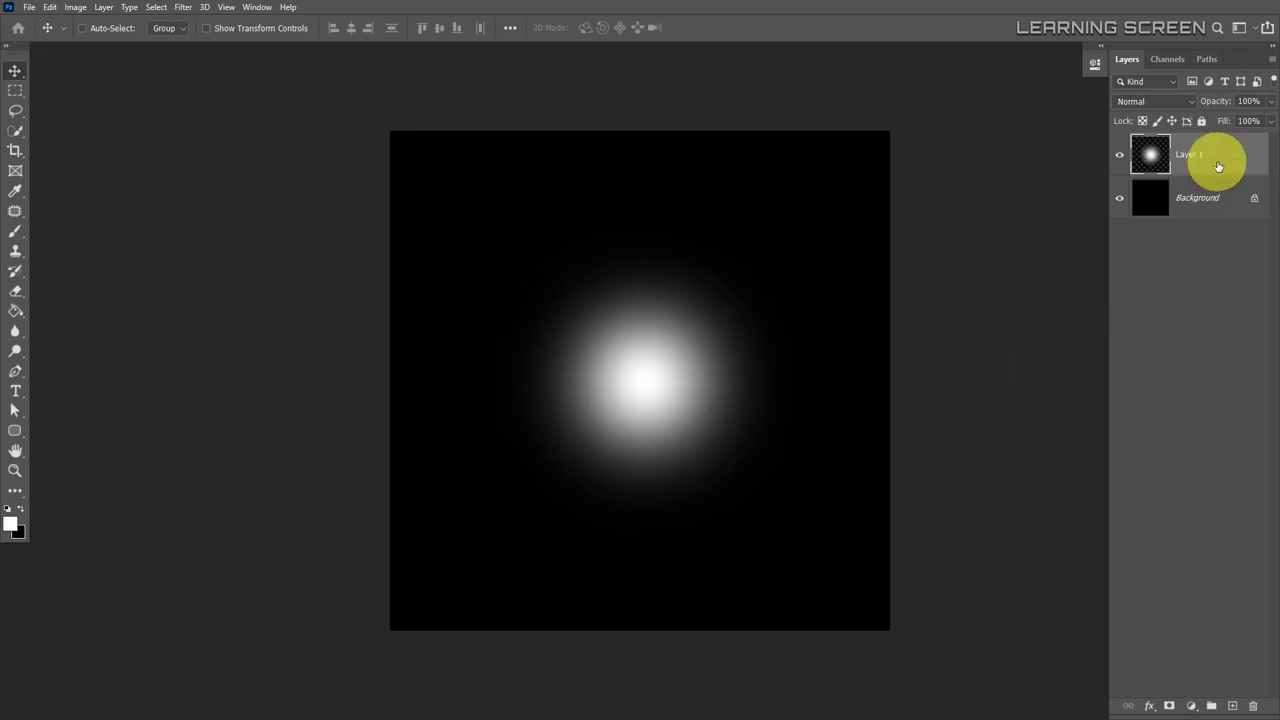
Duplicate the Layer 1 glow with the original hidden, and squash the copy vertically into a thin horizontal ellipse.
key(ctrl+j)
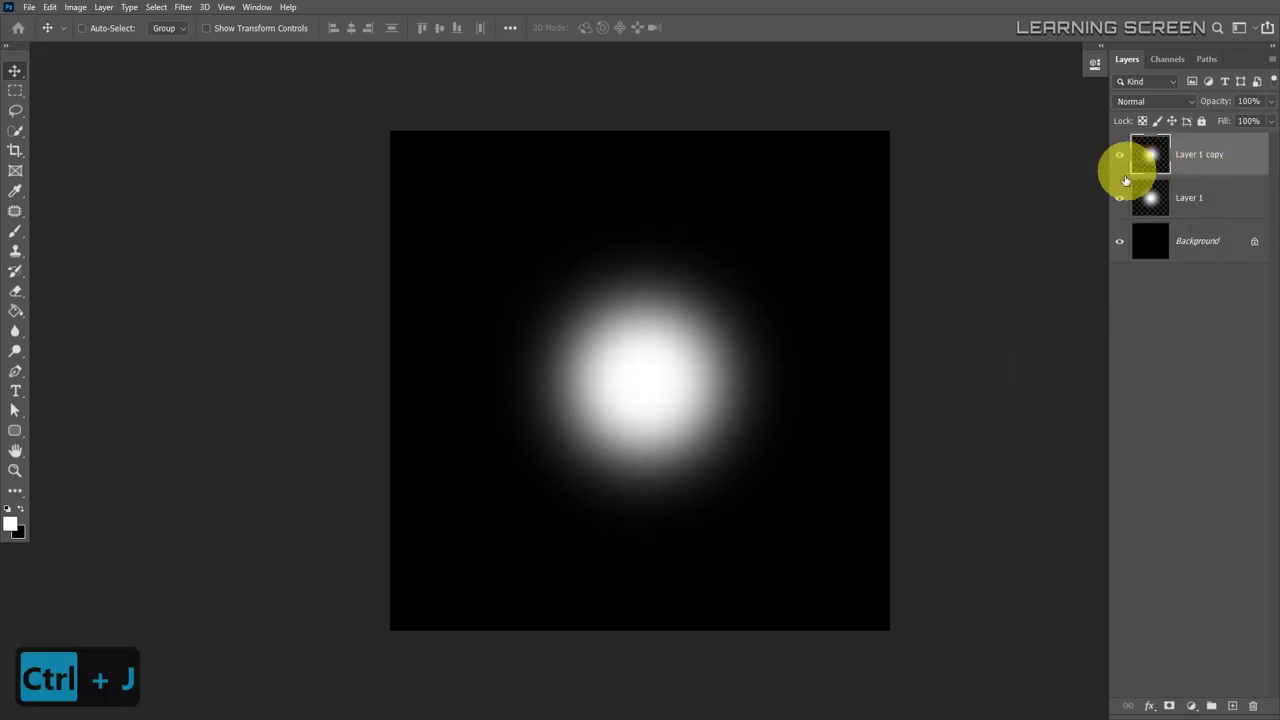
click(1119, 197)
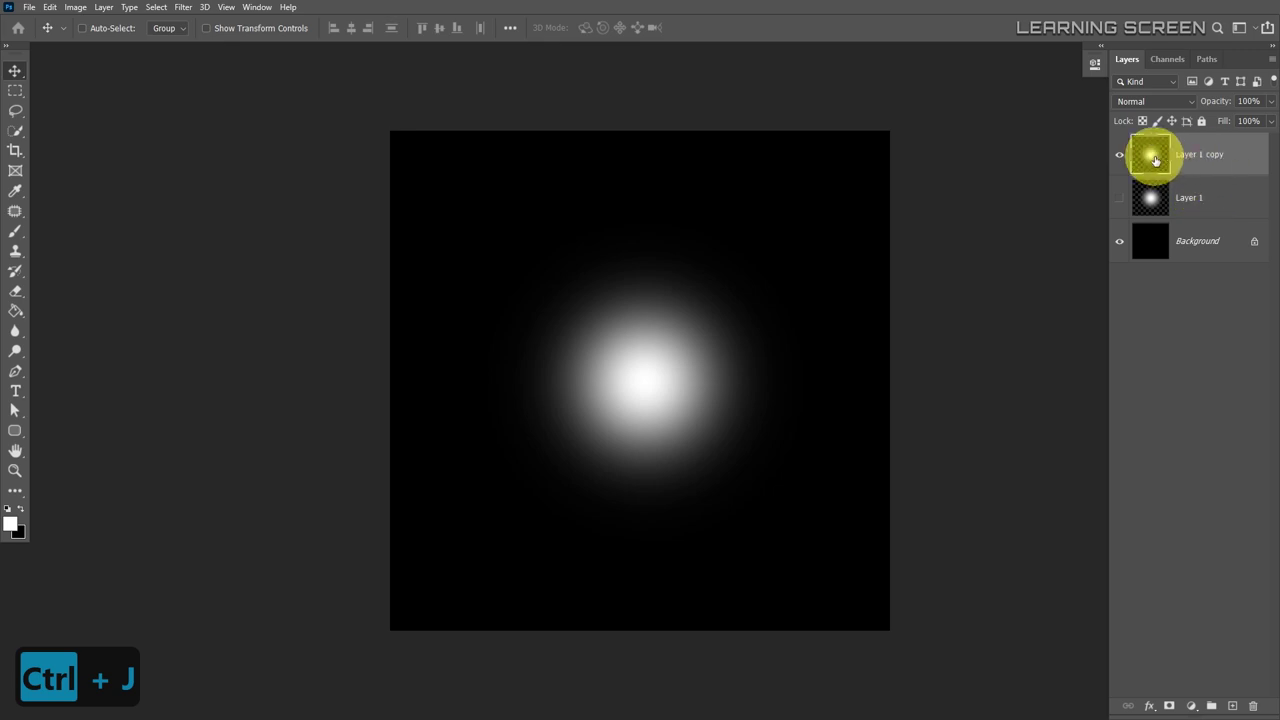
key(ctrl+t)
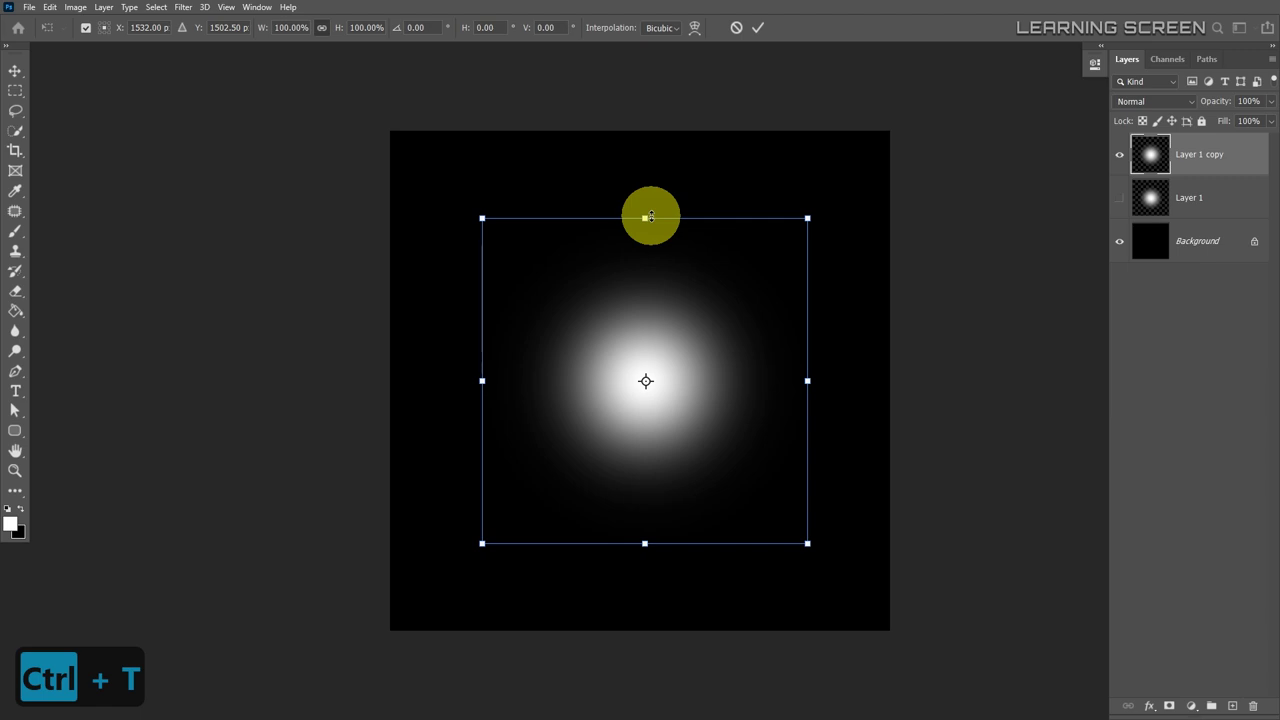
drag(651, 216, 662, 341)
click(758, 27)
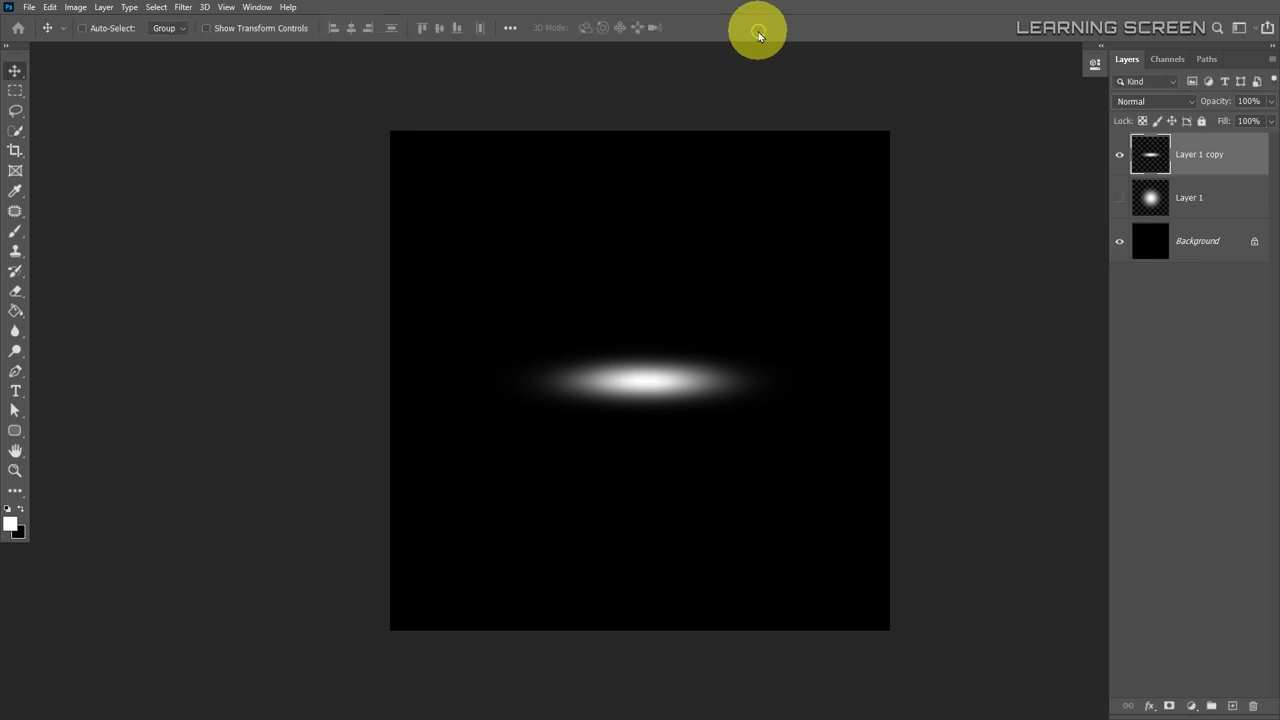
click(1121, 200)
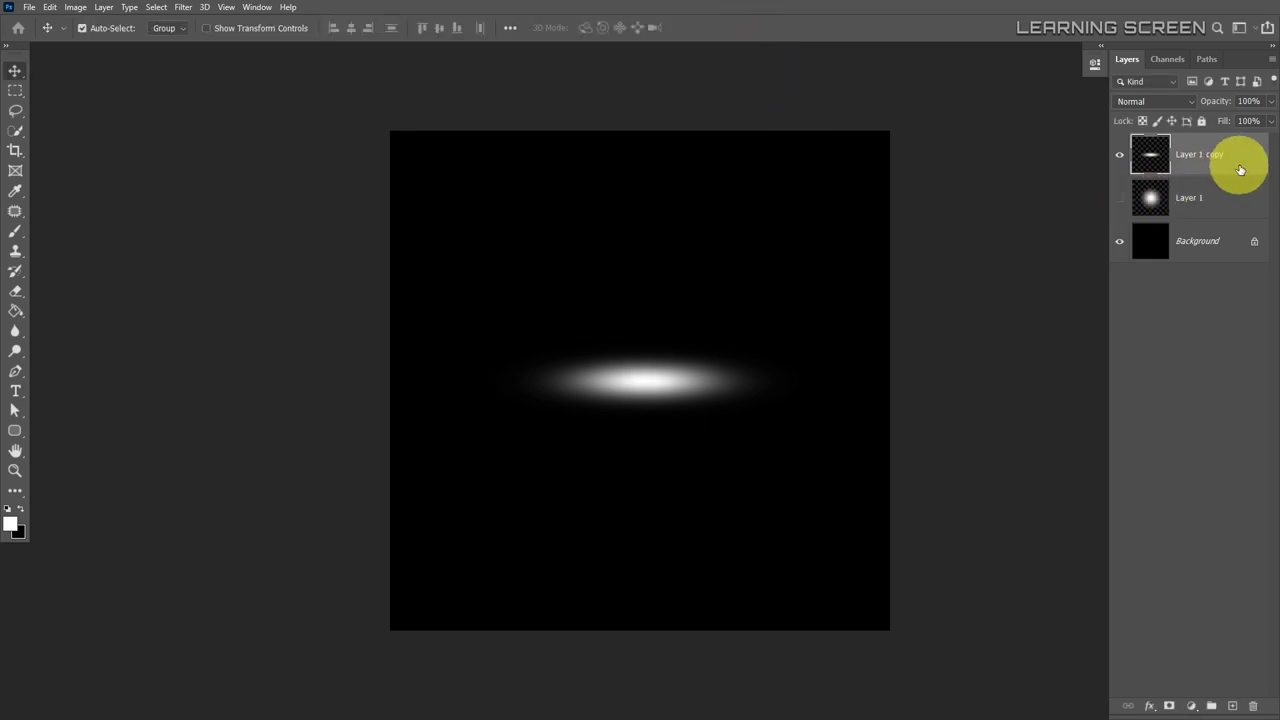
Duplicate the squashed glow layer five times and hide the new copies, Layer 1 copy 2 through Layer 1 copy 6.
key(ctrl+j)
key(ctrl+j)
key(ctrl+j)
key(ctrl+j)
key(ctrl+j)
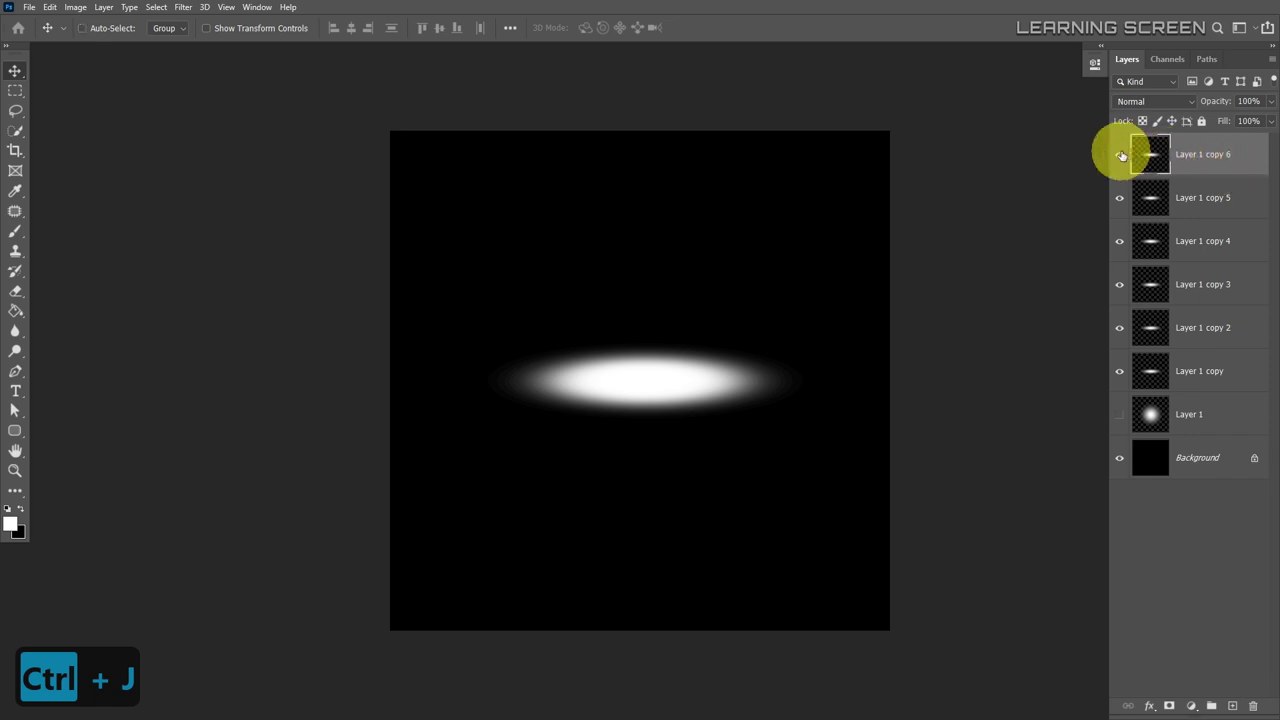
drag(1120, 232, 1121, 297)
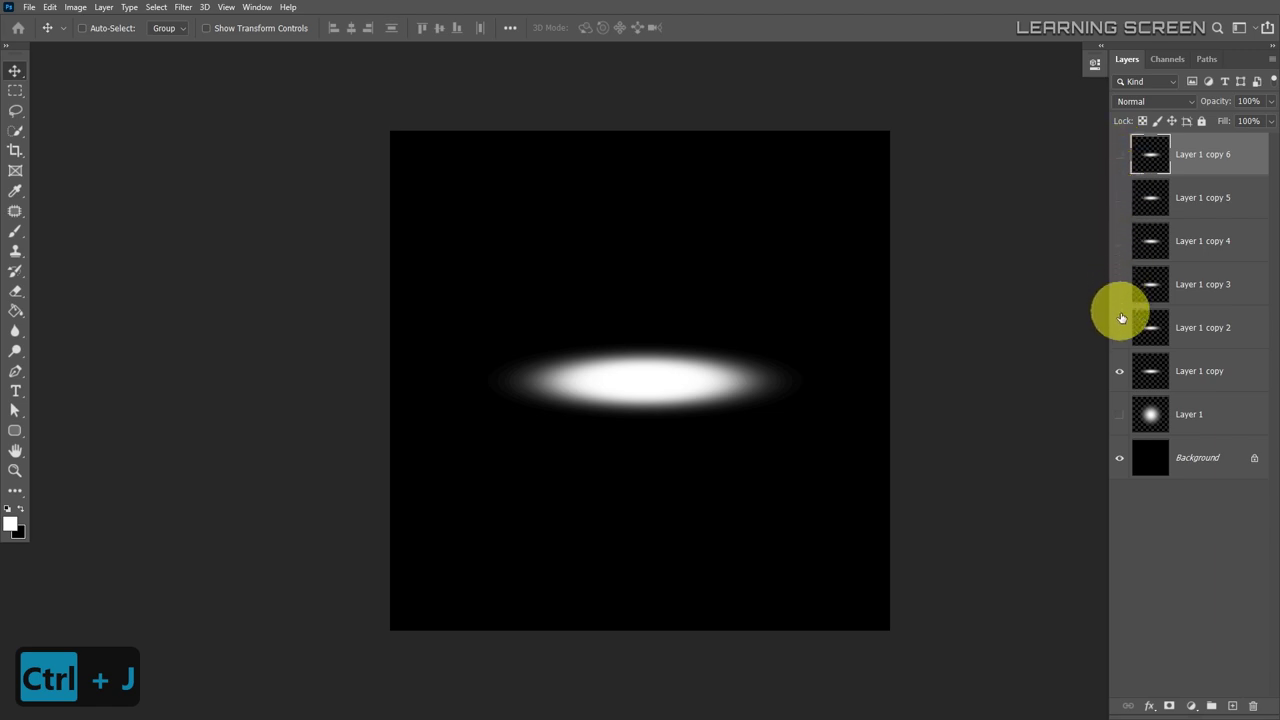
click(1122, 328)
Apply a sine Wave distortion to Layer 1 copy with 90 generators and a wavelength from 220 to 610.
click(1205, 373)
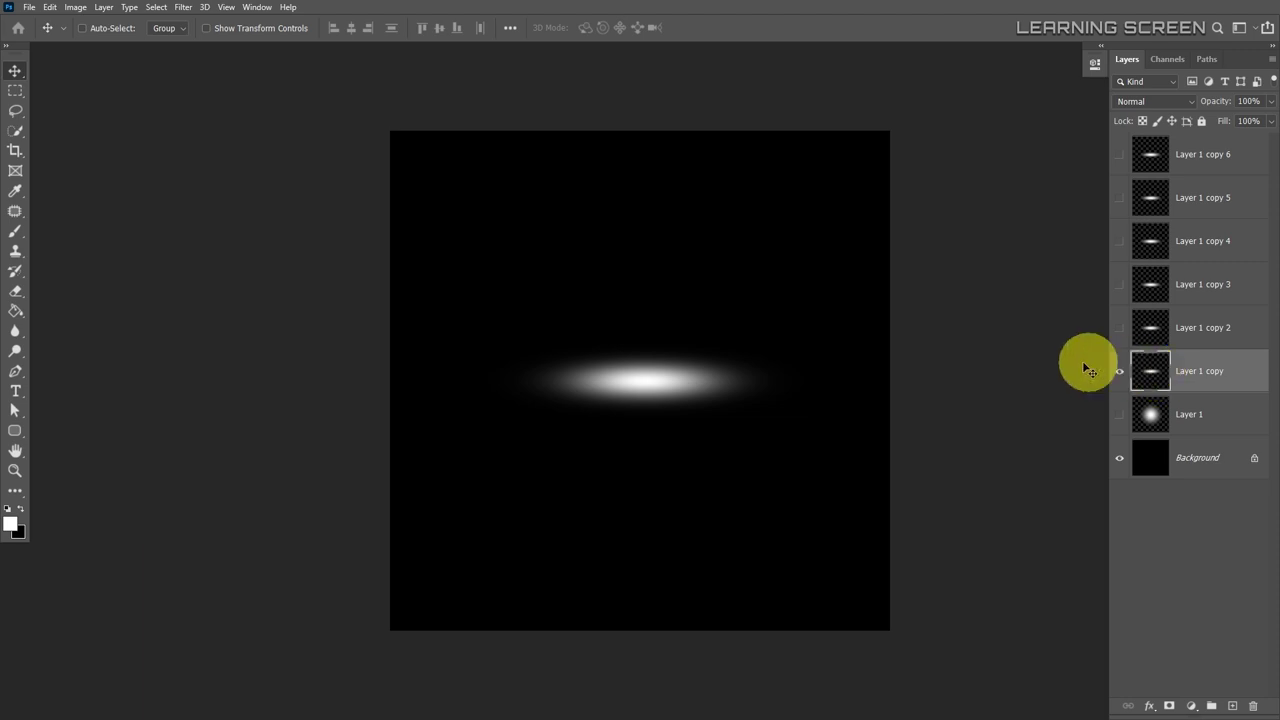
click(181, 9)
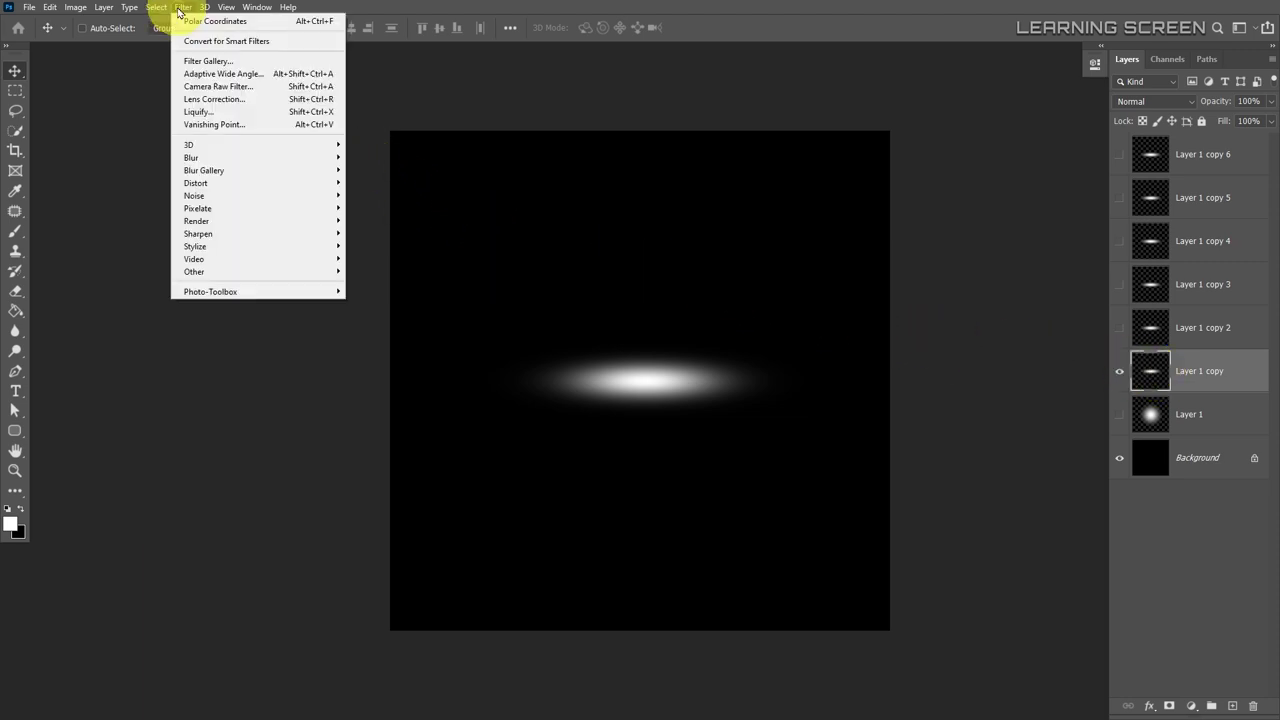
mouse_move(201, 184)
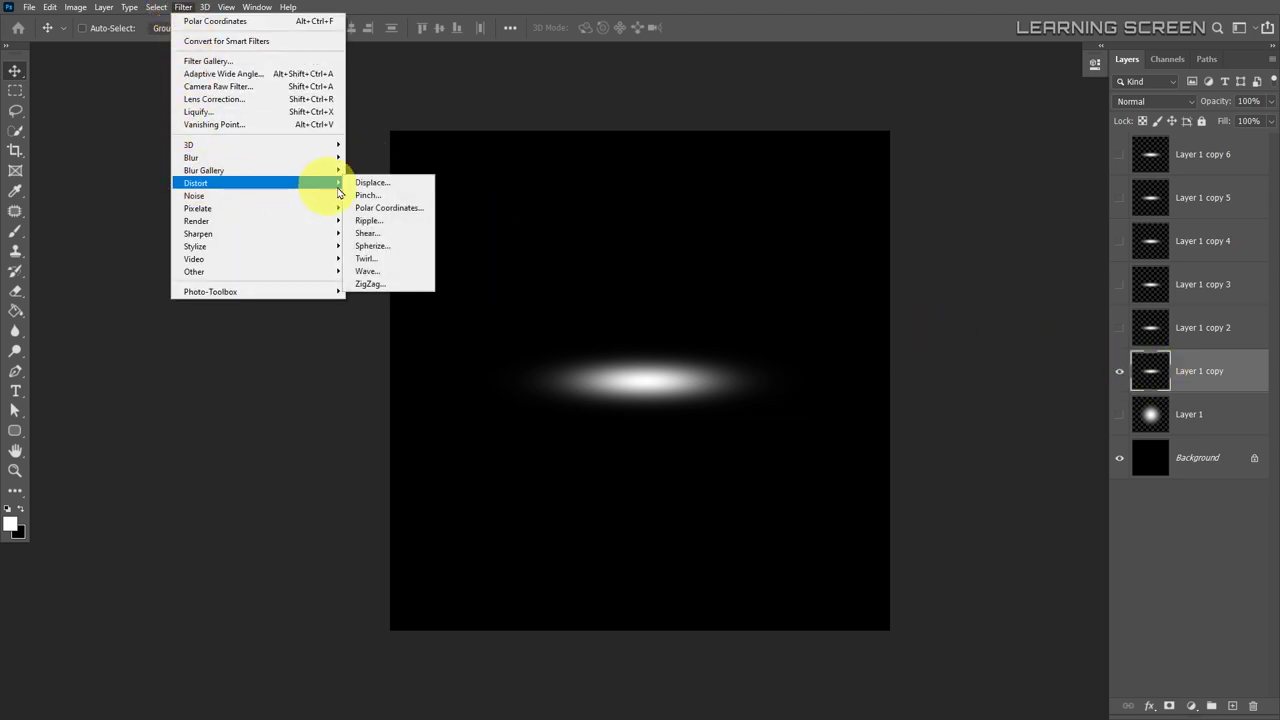
click(367, 271)
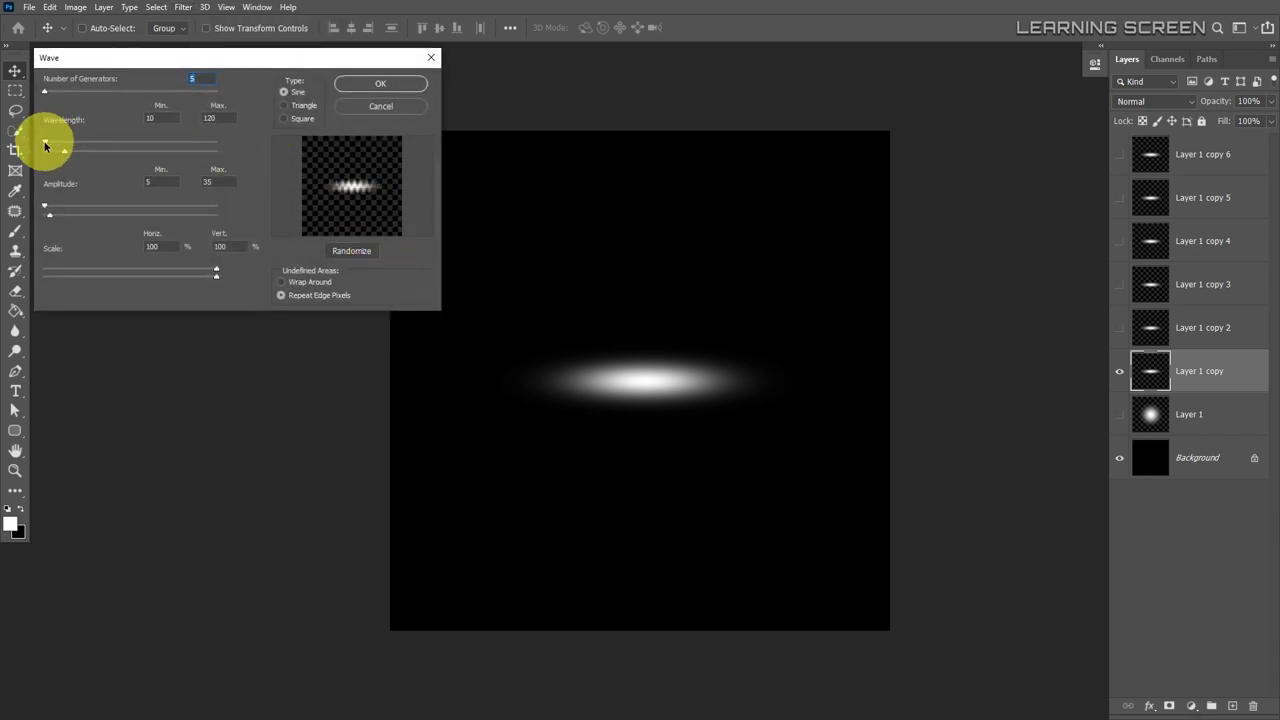
drag(62, 145, 129, 152)
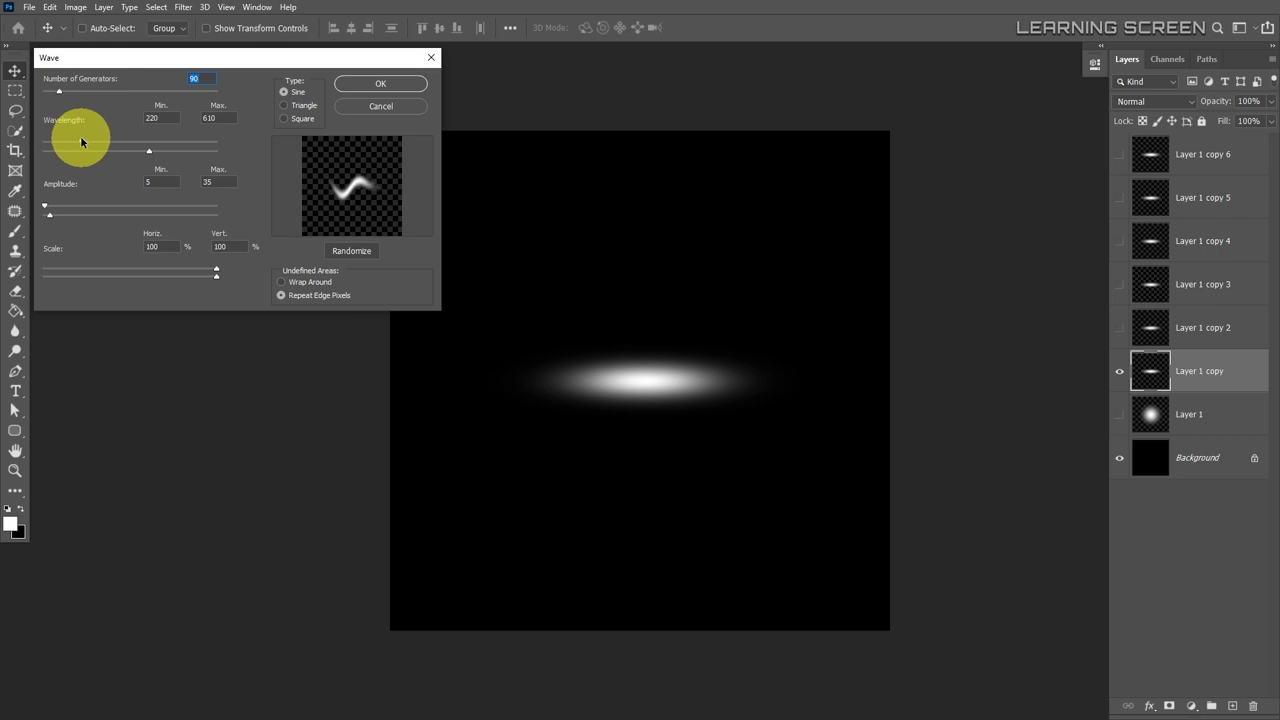
click(349, 85)
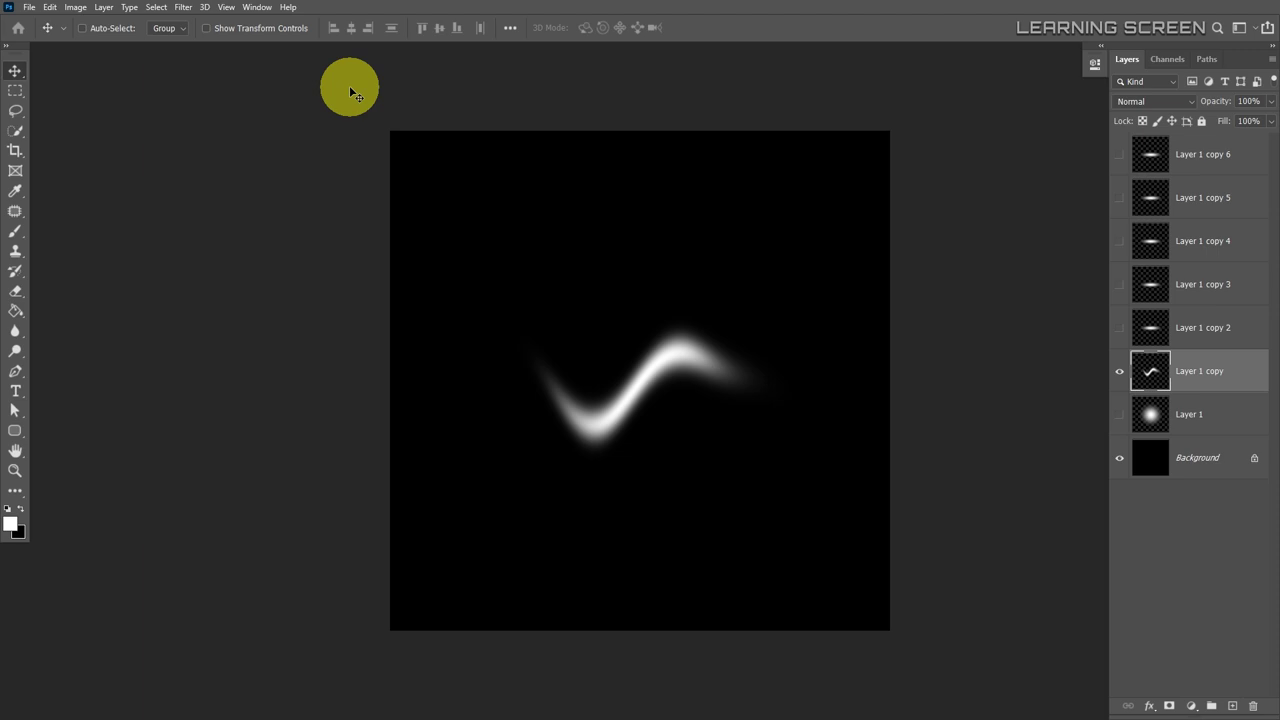
Apply the Twirl filter to the wavy glow on Layer 1 copy with an angle of 616°.
click(183, 7)
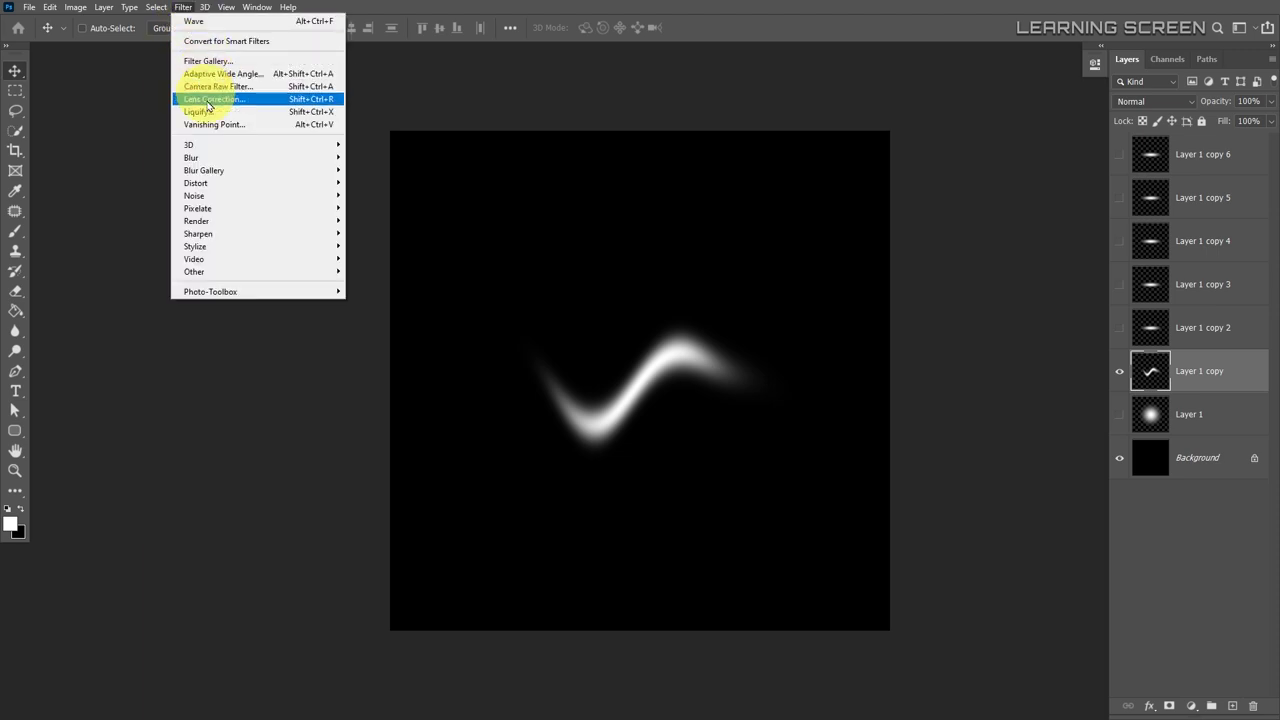
mouse_move(250, 183)
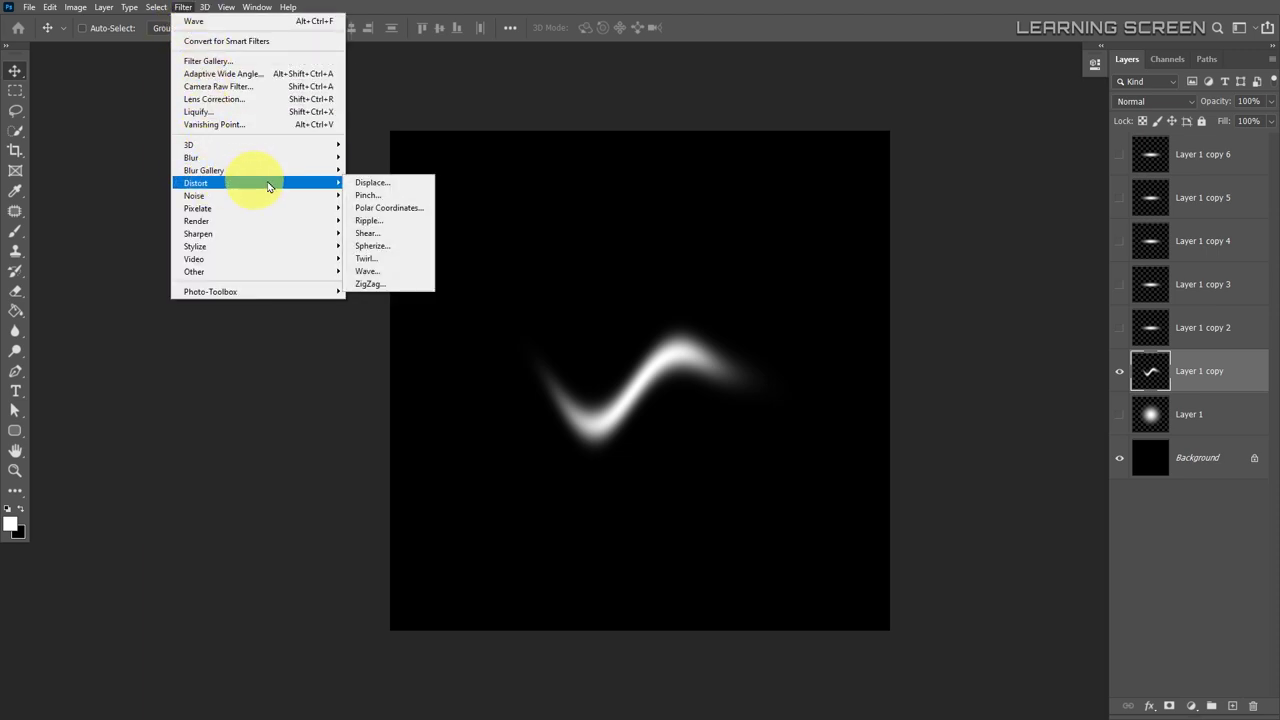
click(377, 262)
click(89, 335)
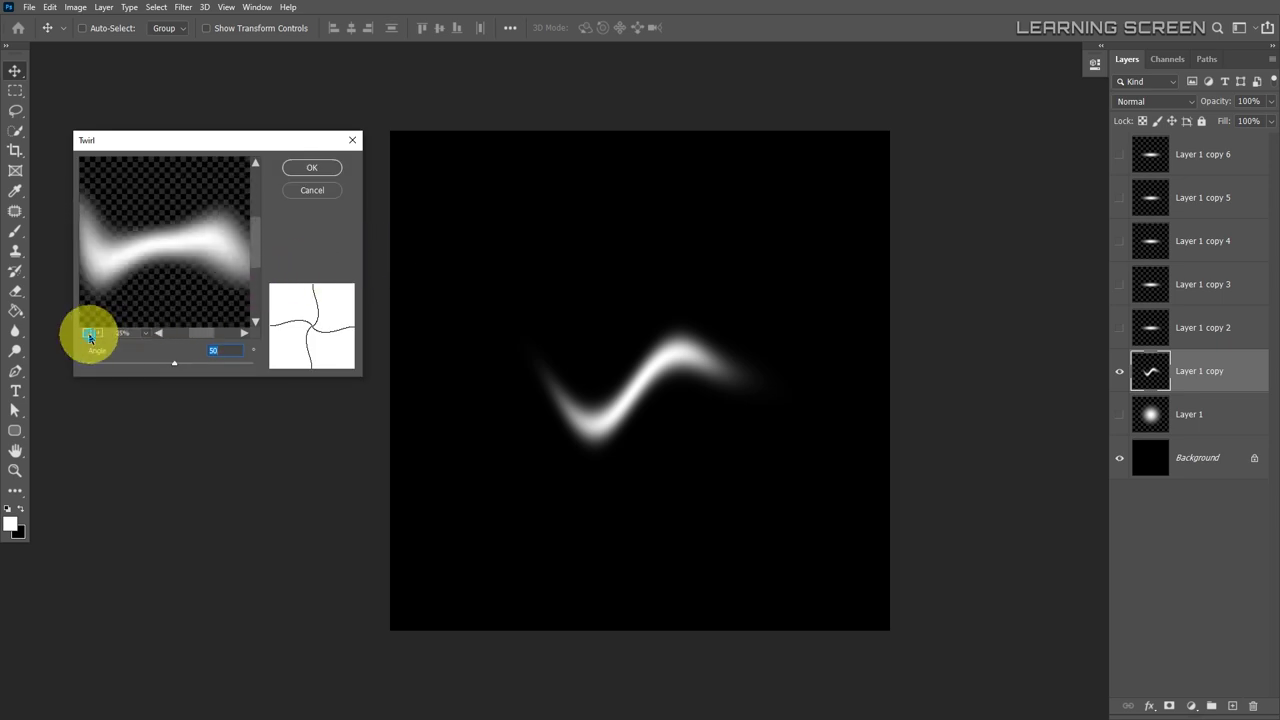
click(89, 335)
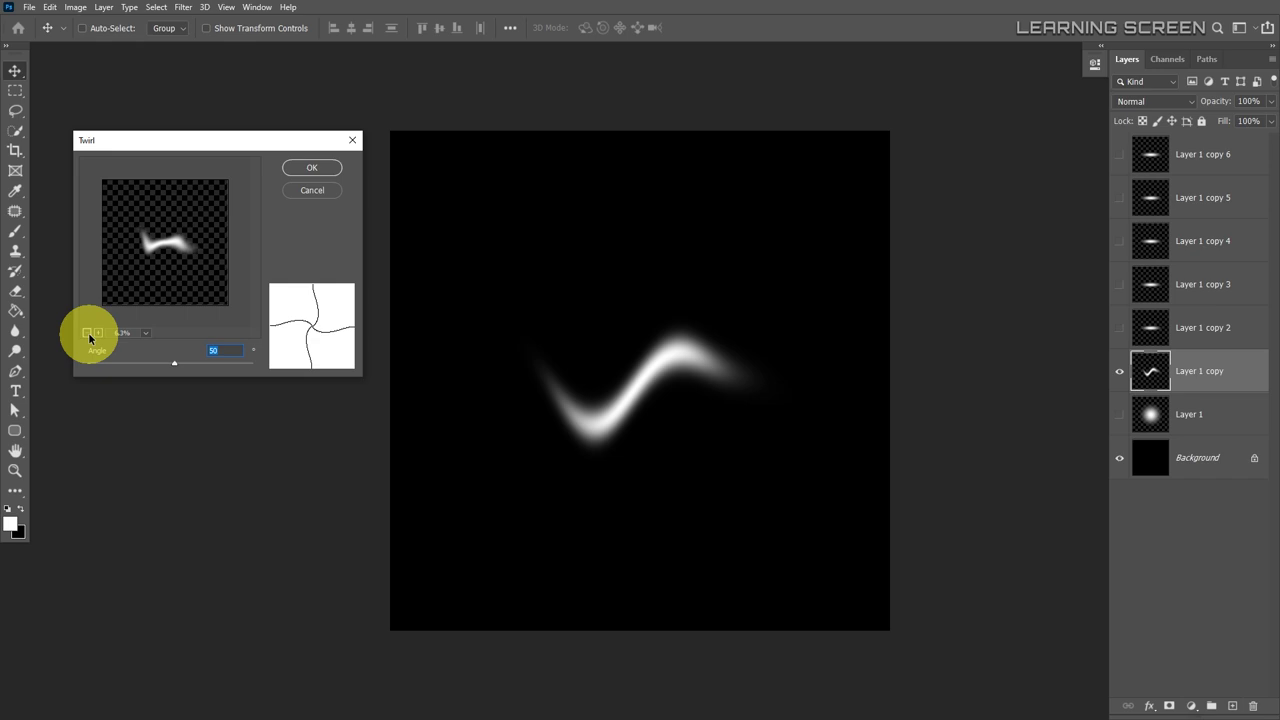
drag(174, 366, 228, 352)
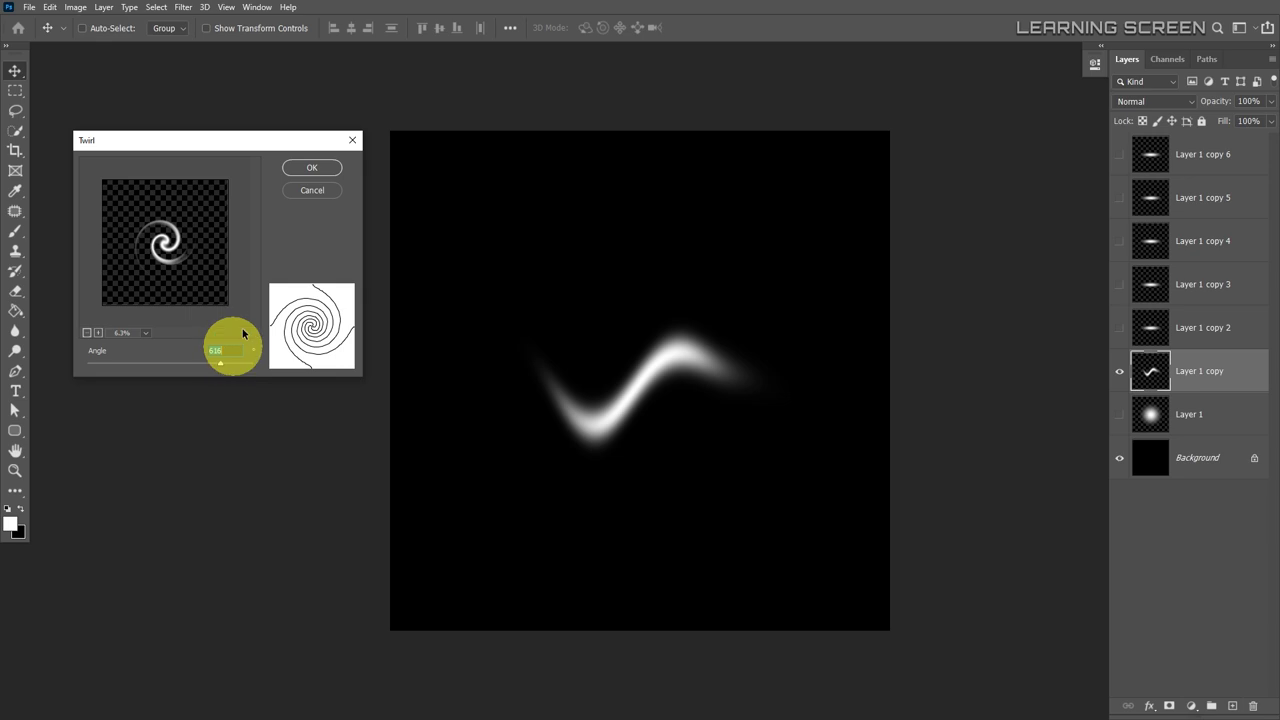
click(312, 168)
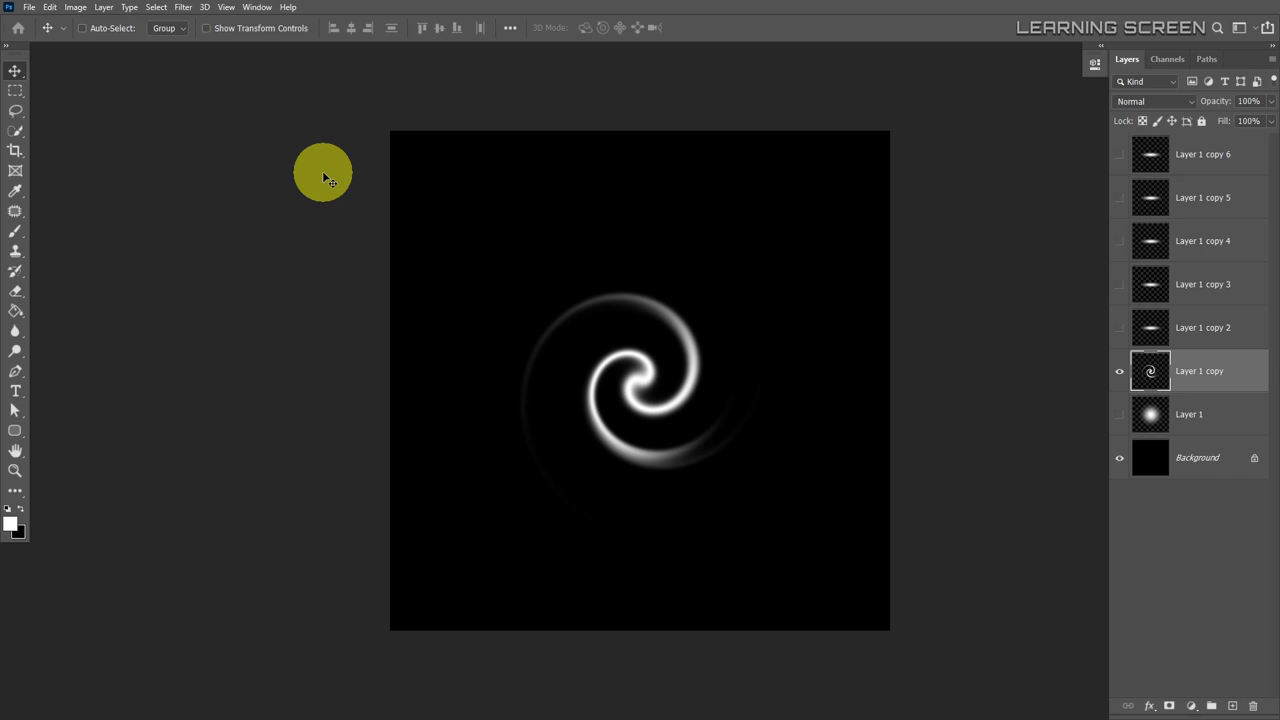
Hide the twirled Layer 1 copy, and show and select Layer 1 copy 2.
click(1120, 372)
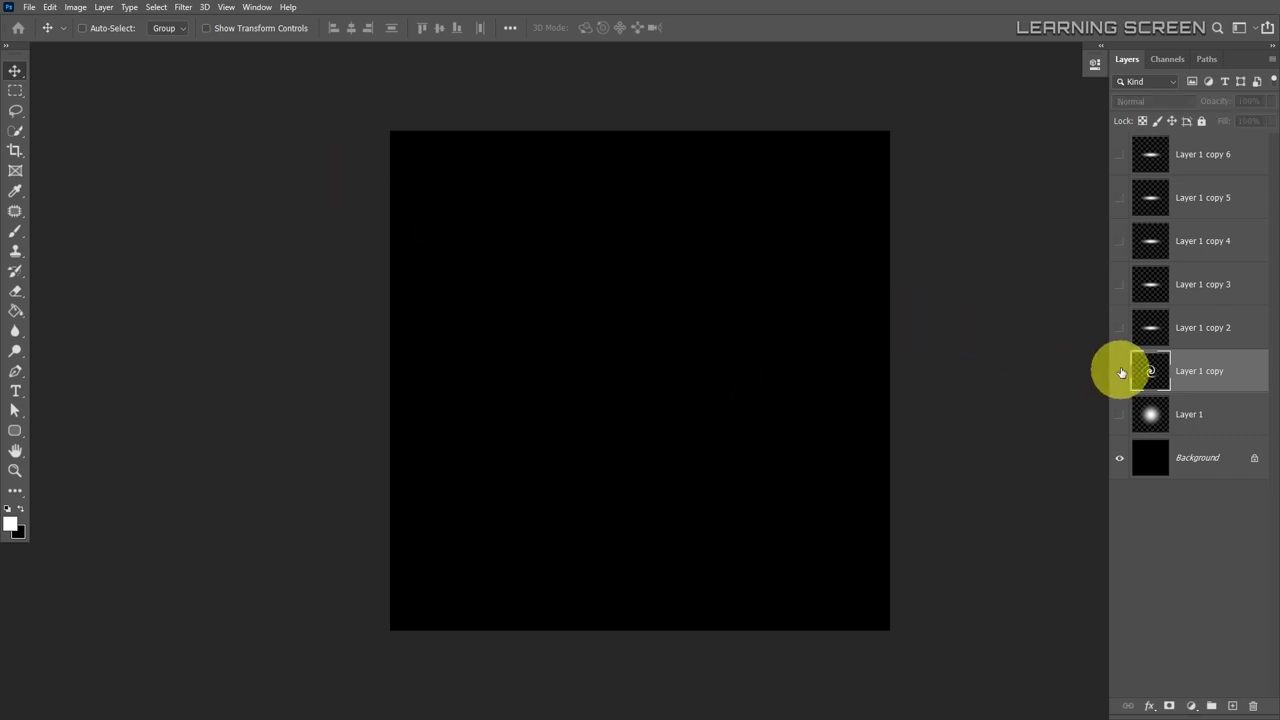
click(1119, 328)
click(1152, 330)
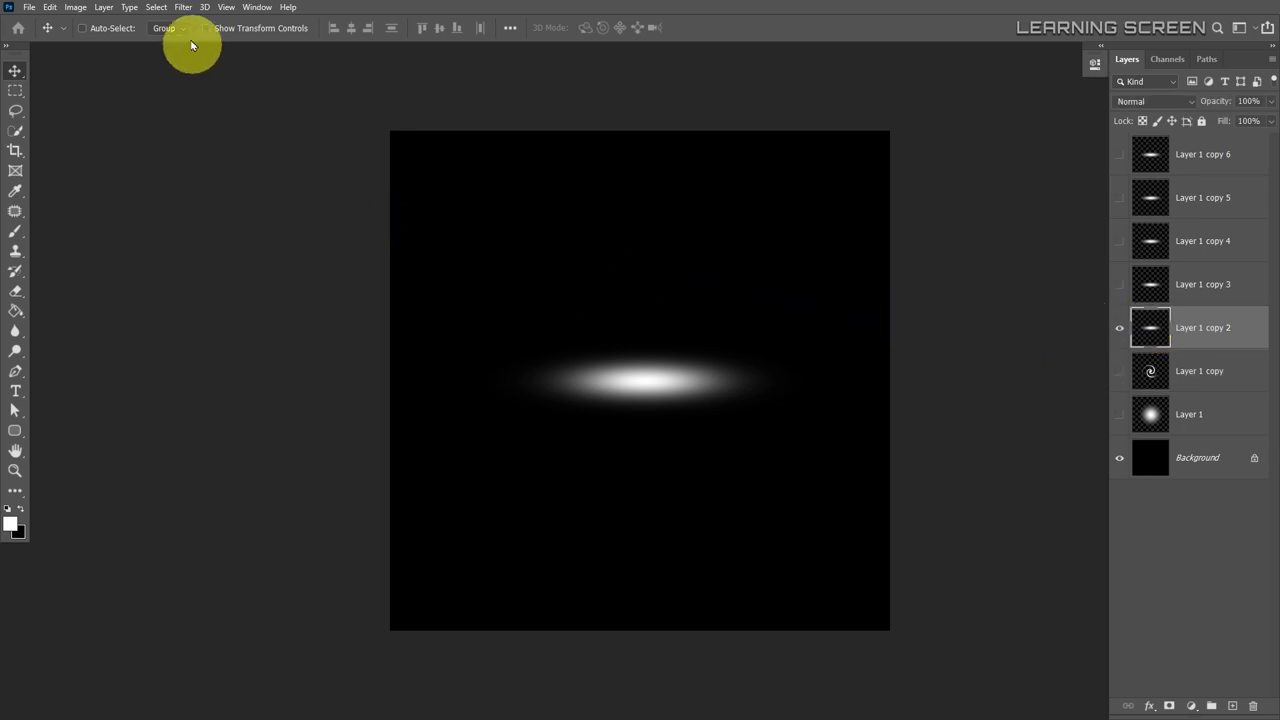
Apply a Wave distortion to Layer 1 copy 2 with 140 generators, wavelength 220 to 456, amplitude 1 to 40, and scale 75% horizontal, 44% vertical.
click(183, 8)
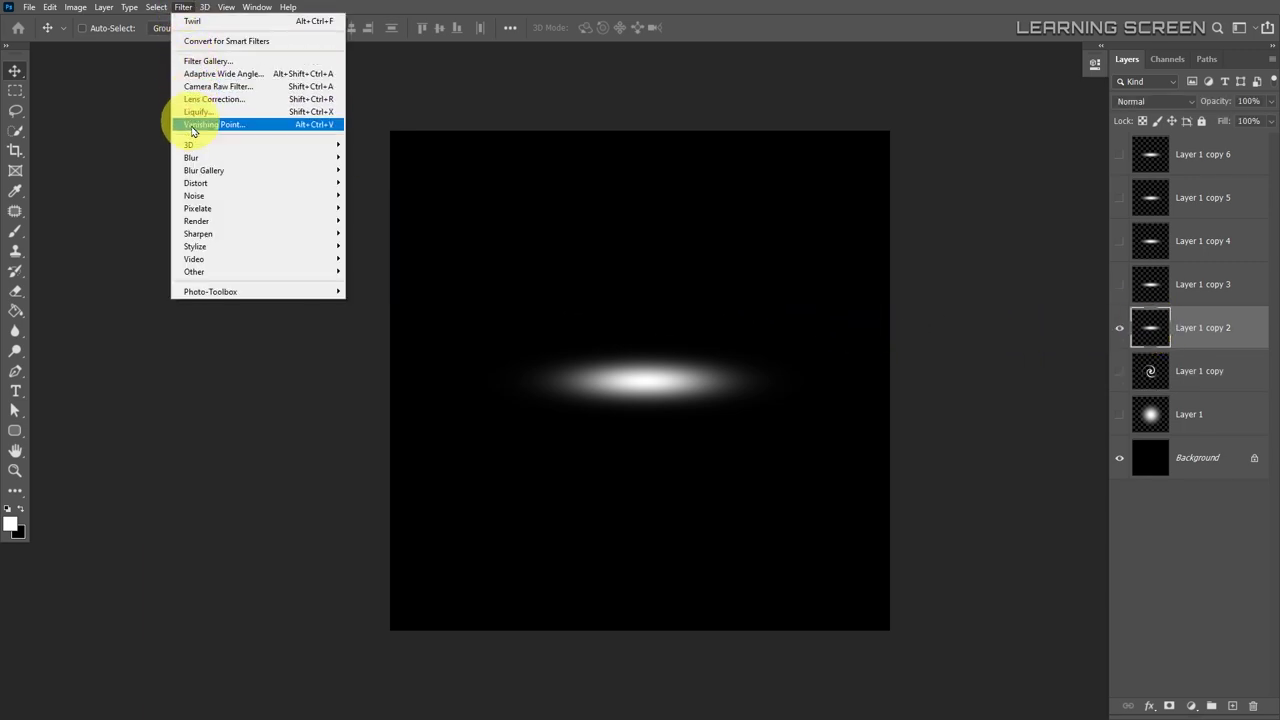
mouse_move(195, 184)
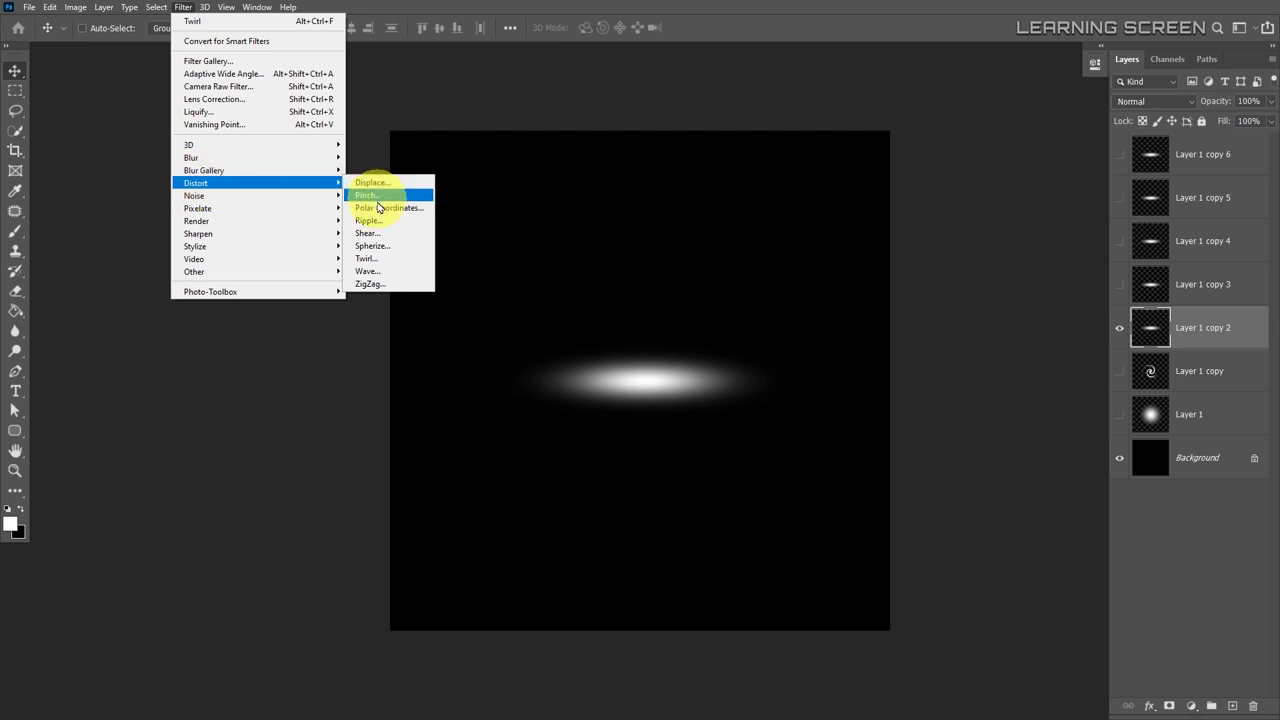
click(367, 271)
drag(58, 90, 69, 95)
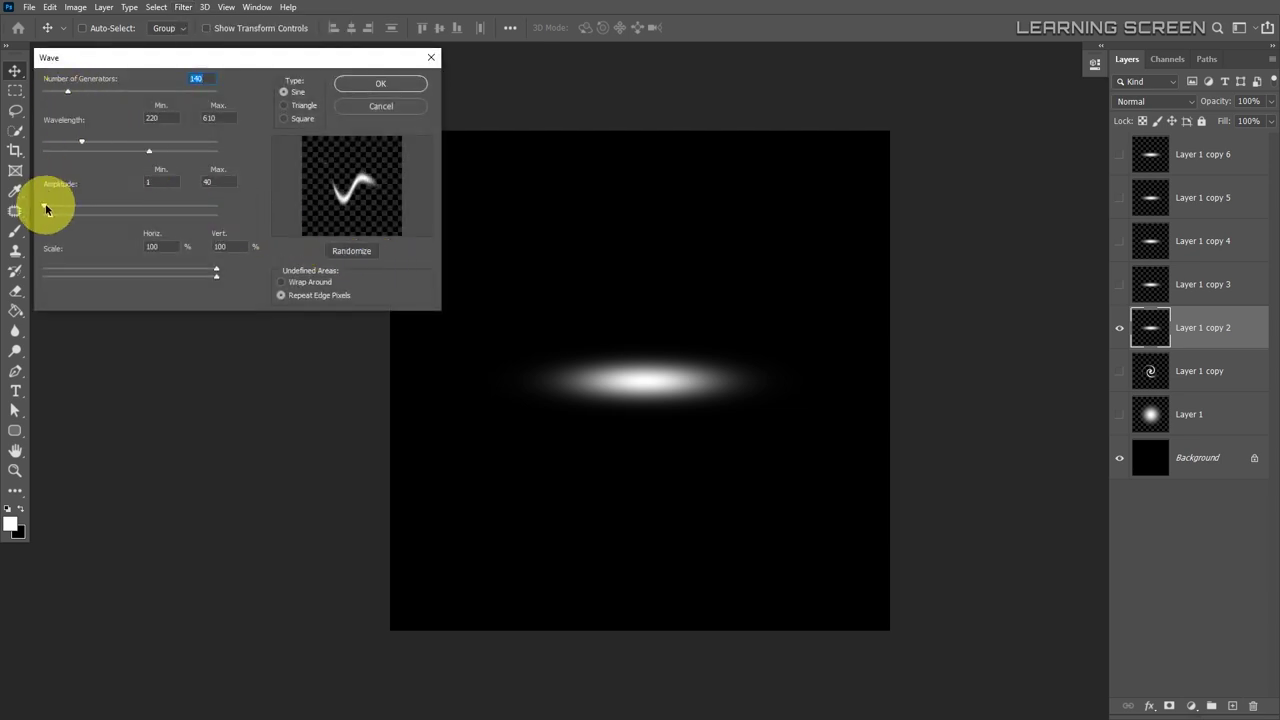
drag(216, 268, 118, 275)
drag(149, 151, 120, 153)
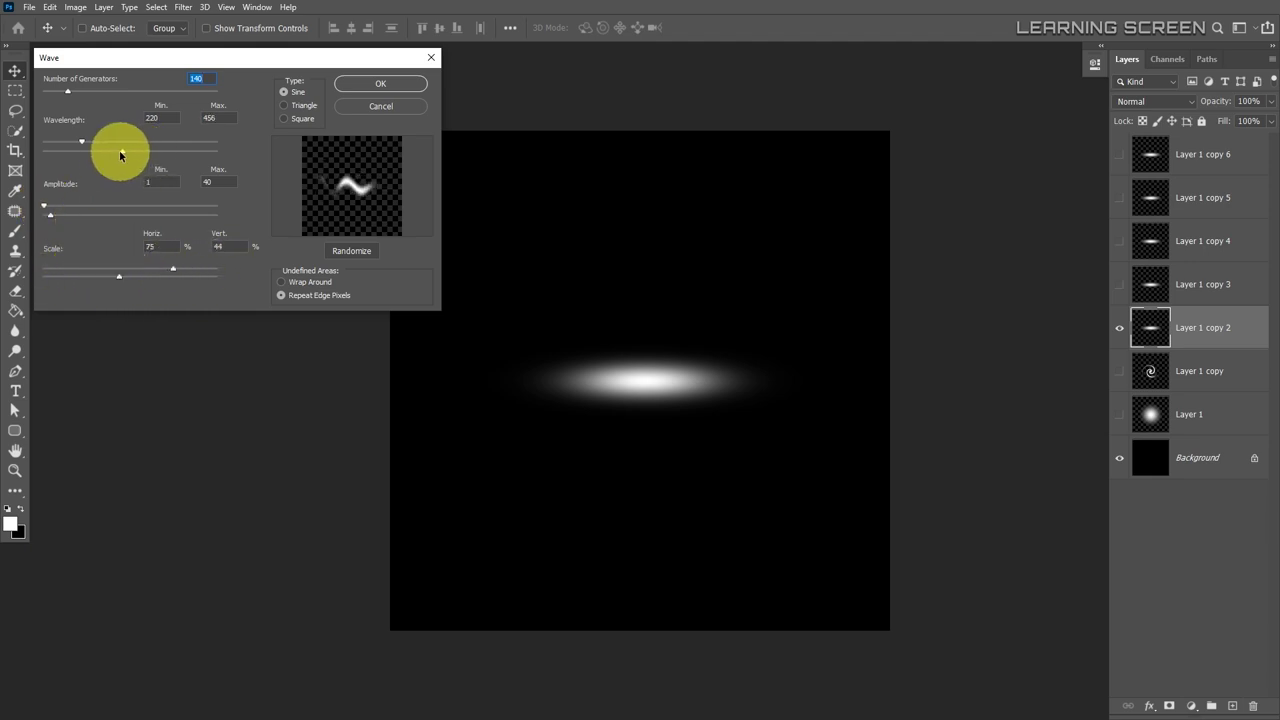
click(372, 89)
Apply the Twirl filter to the wavy glow on Layer 1 copy 2 with an angle of -722°.
click(183, 7)
mouse_move(316, 190)
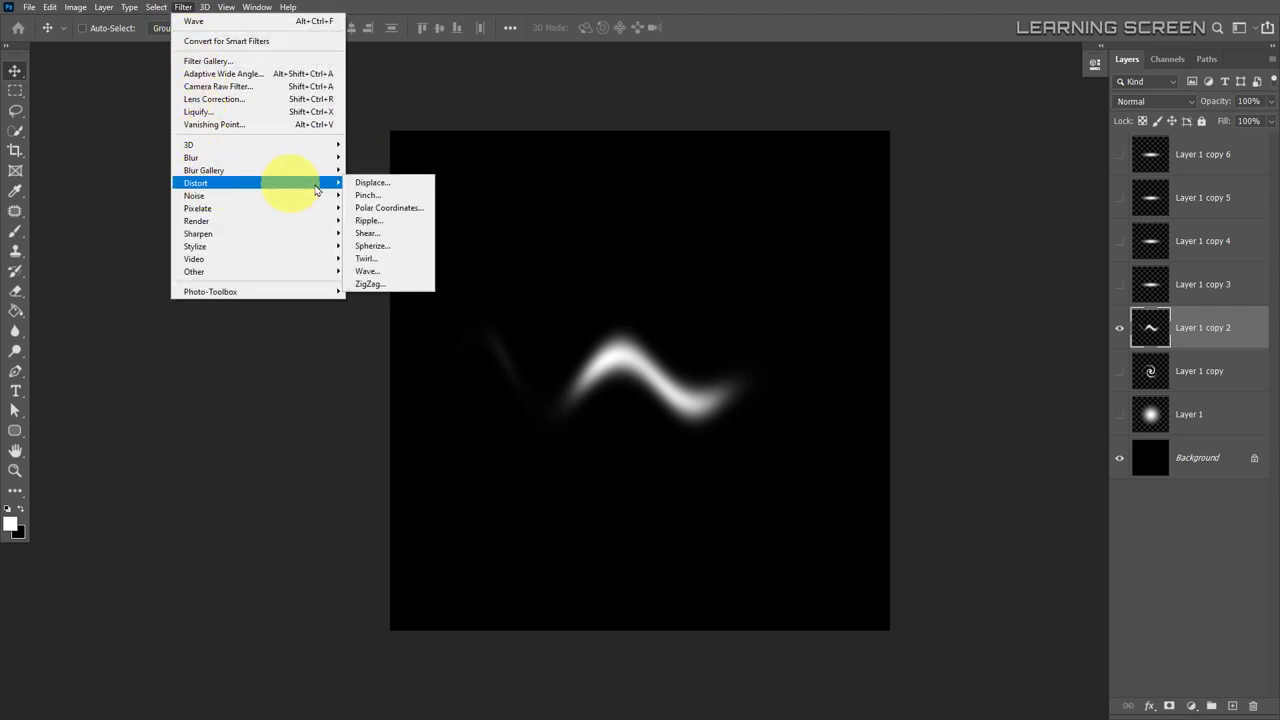
click(368, 259)
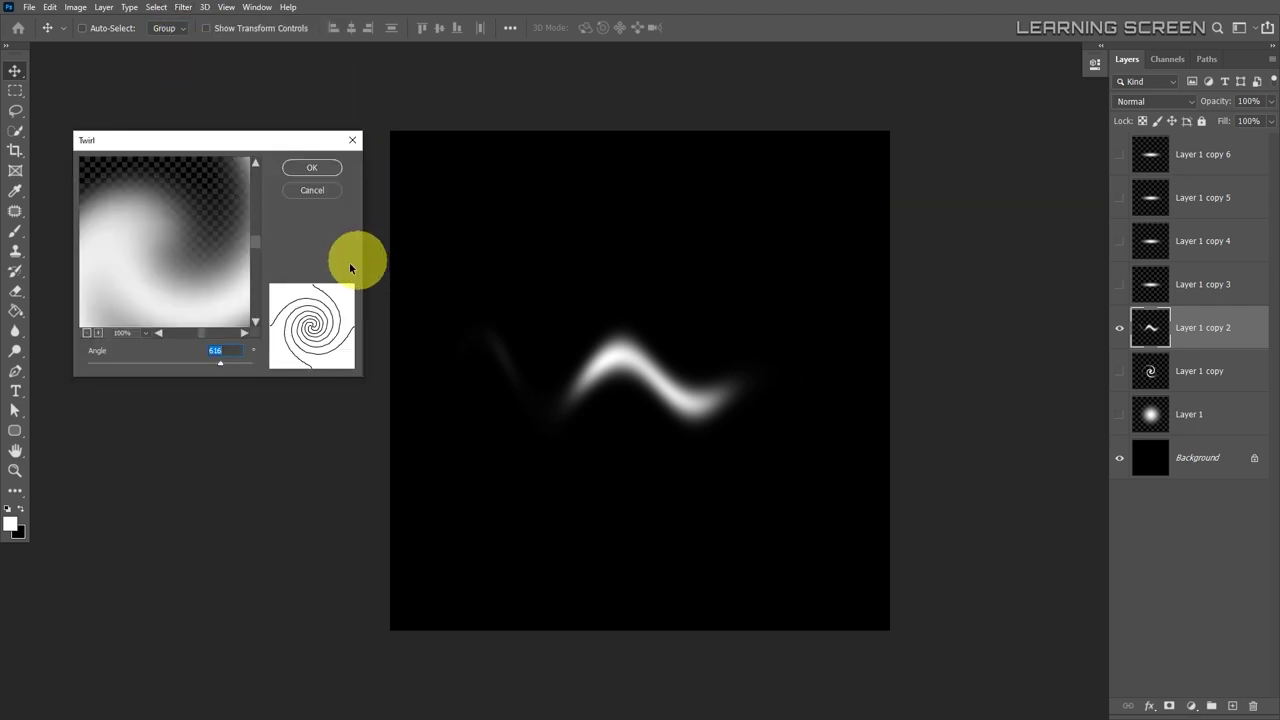
click(87, 333)
click(87, 333)
click(87, 333)
click(88, 333)
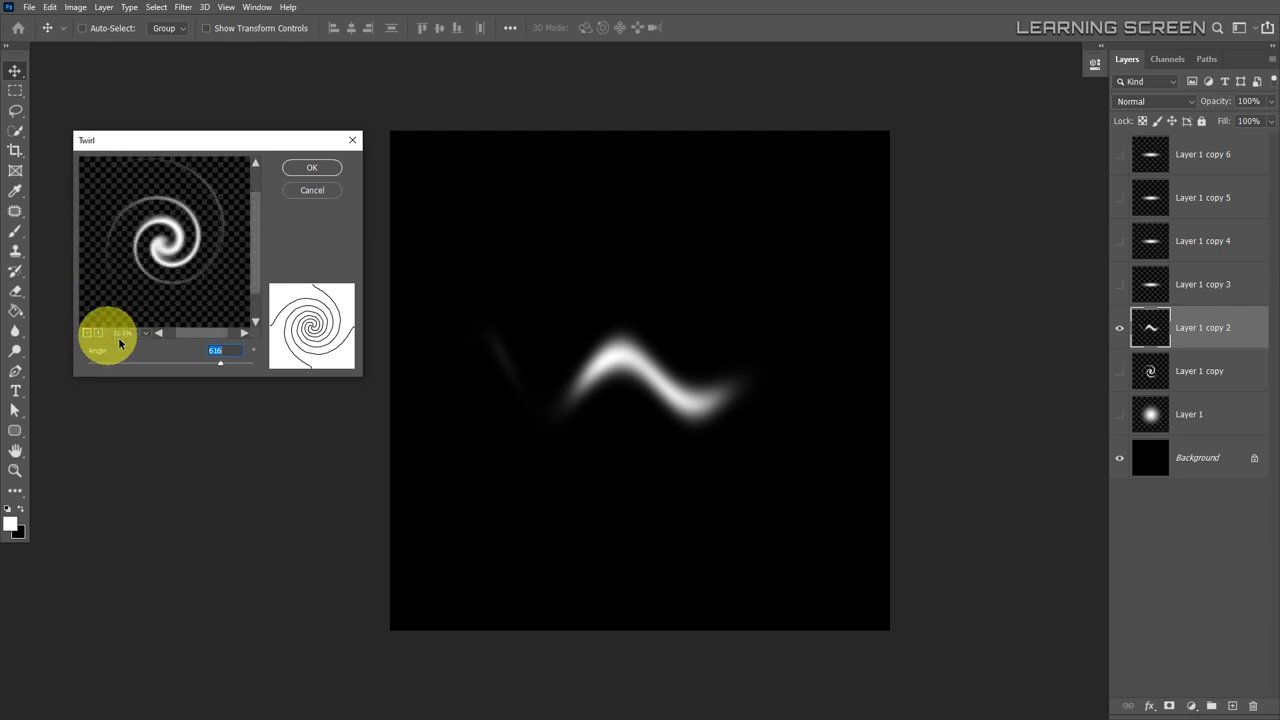
drag(219, 367, 107, 361)
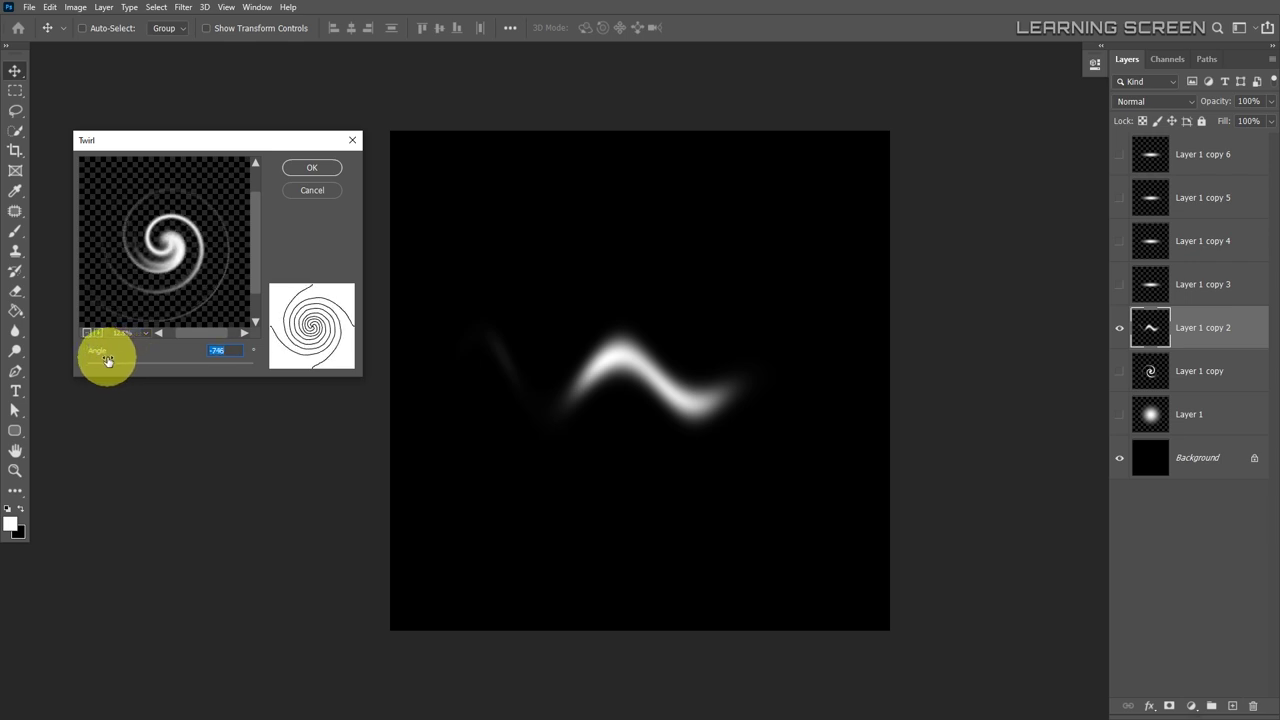
drag(107, 361, 110, 360)
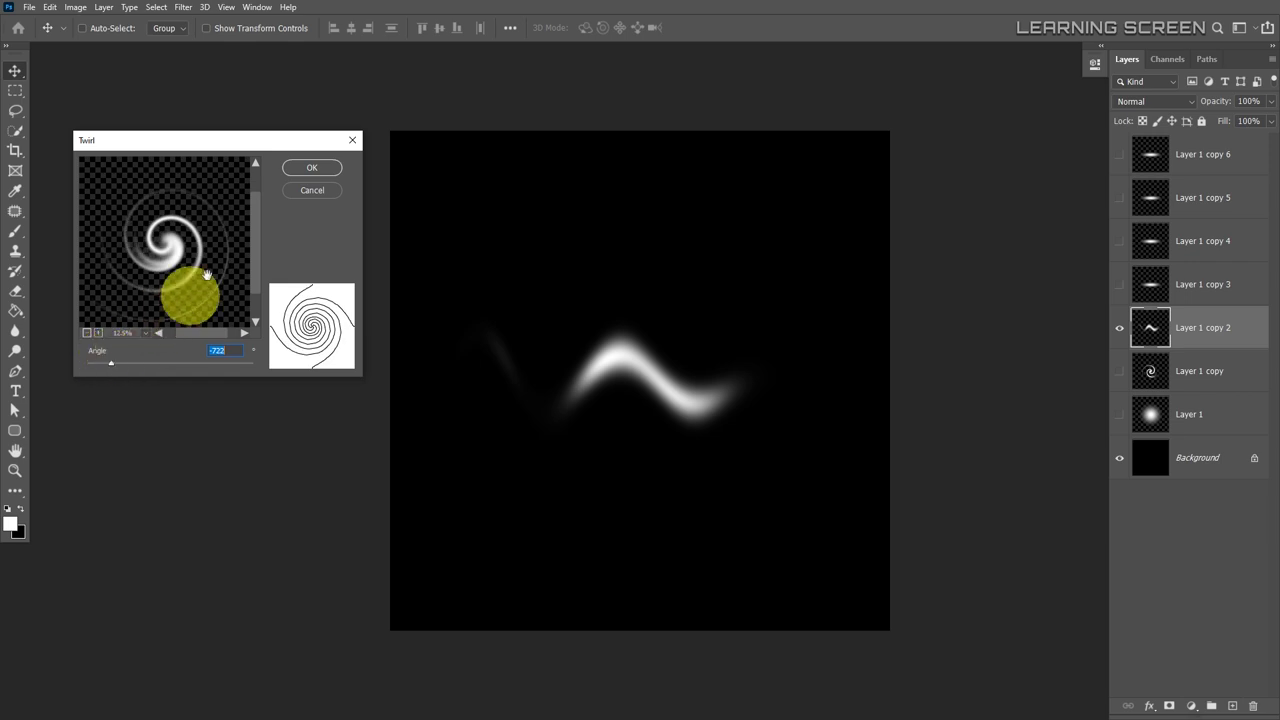
click(301, 168)
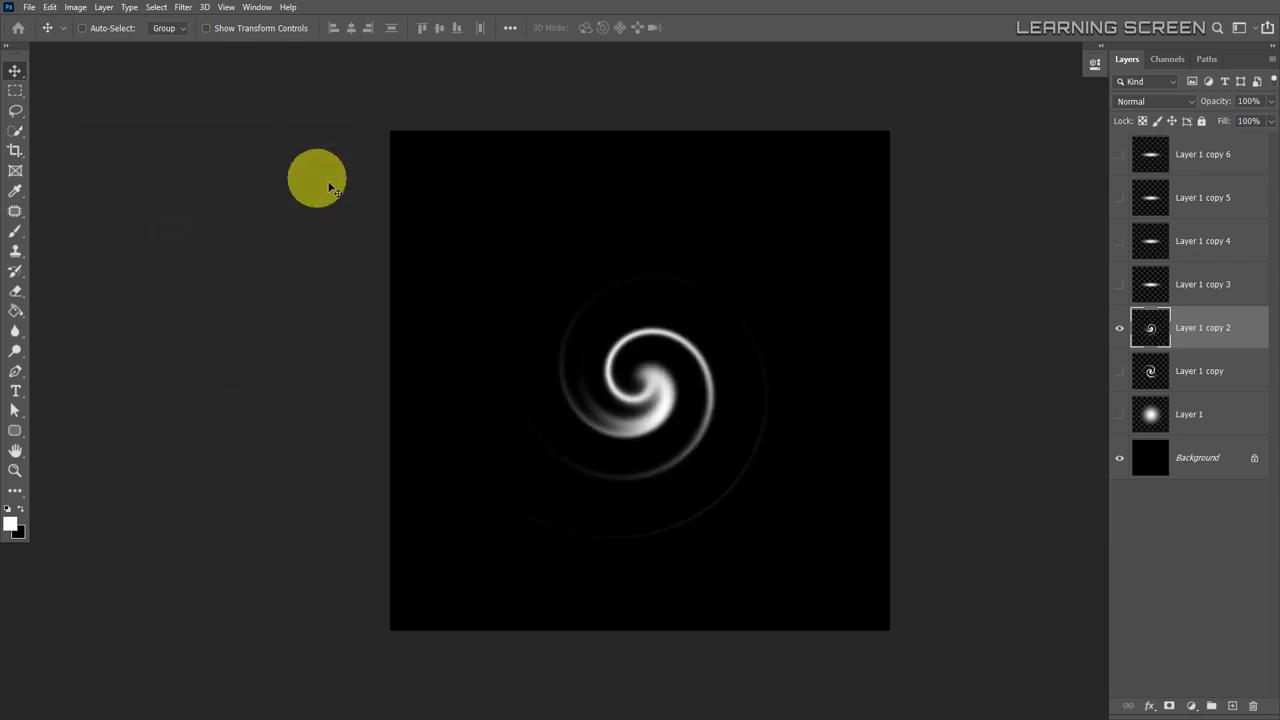
Hide the twirled Layer 1 copy 2, and show and select Layer 1 copy 3.
click(1119, 330)
click(1120, 284)
click(1143, 286)
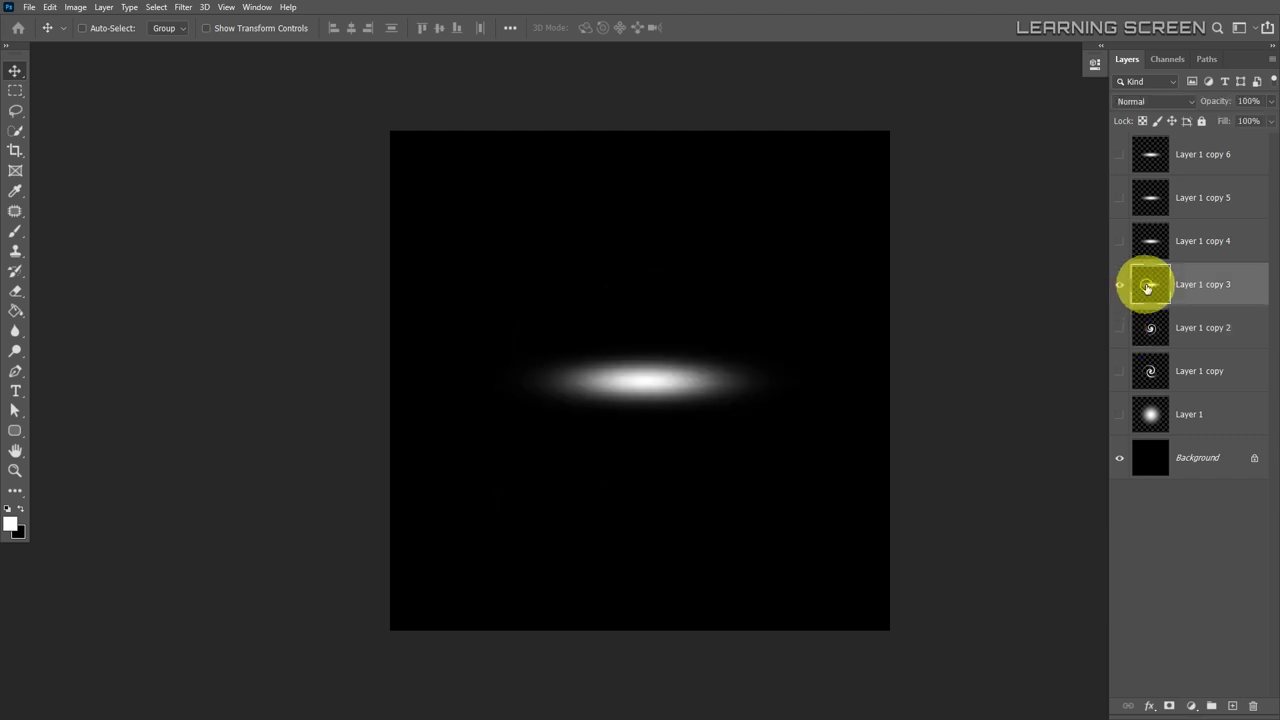
Apply a Wave distortion to Layer 1 copy 3 with a wavelength from 128 to 364, keeping the other settings.
click(183, 8)
mouse_move(294, 177)
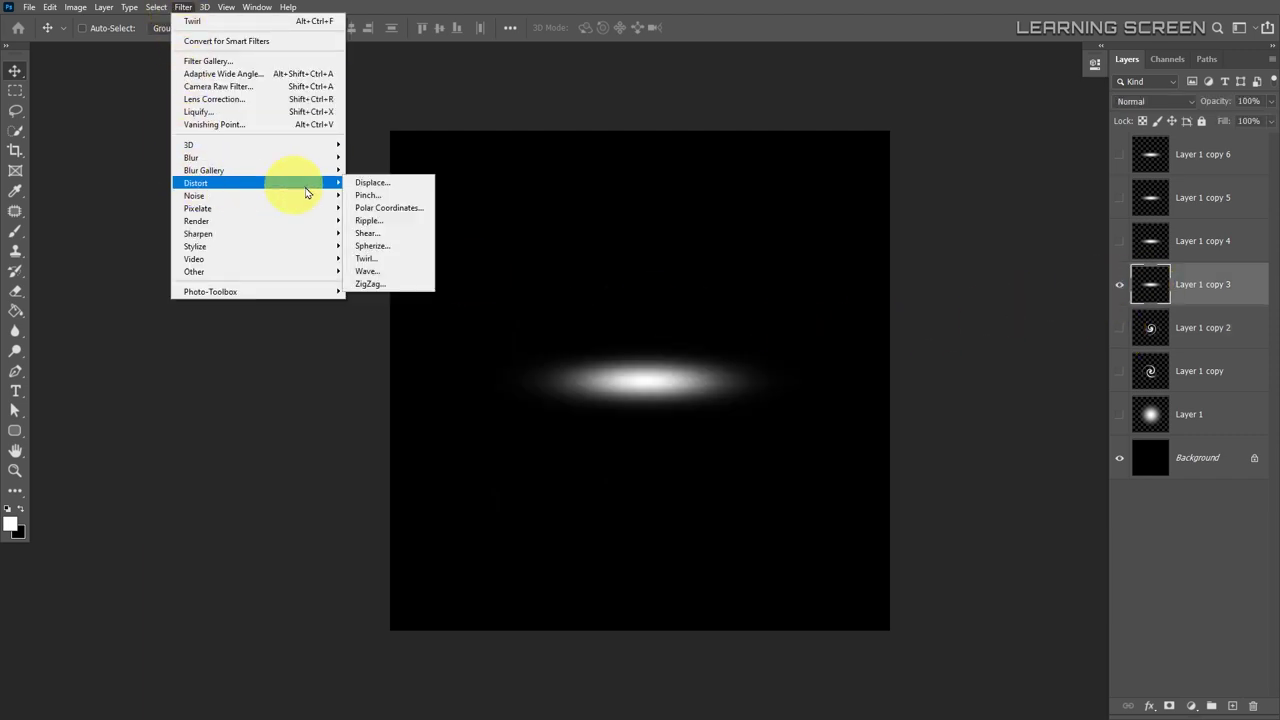
click(380, 271)
drag(122, 151, 65, 144)
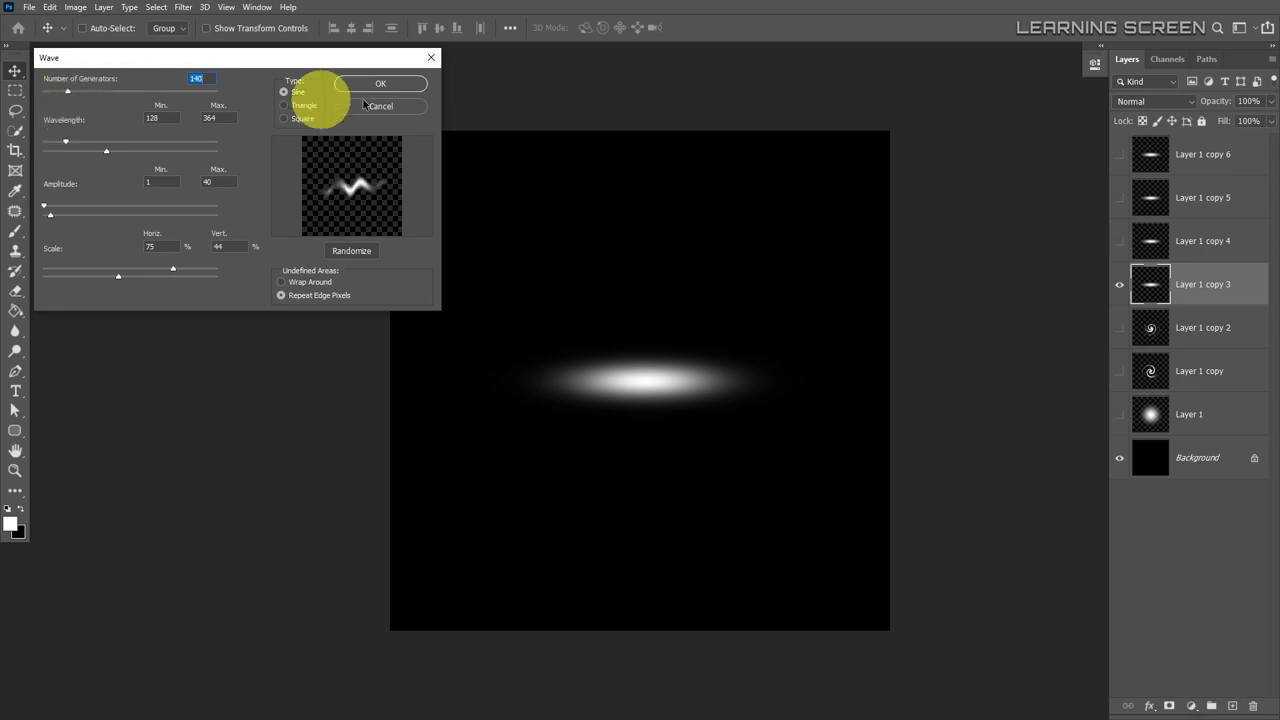
click(395, 84)
Apply the Twirl filter to the wavy glow on Layer 1 copy 3 with an angle of 877°.
click(181, 8)
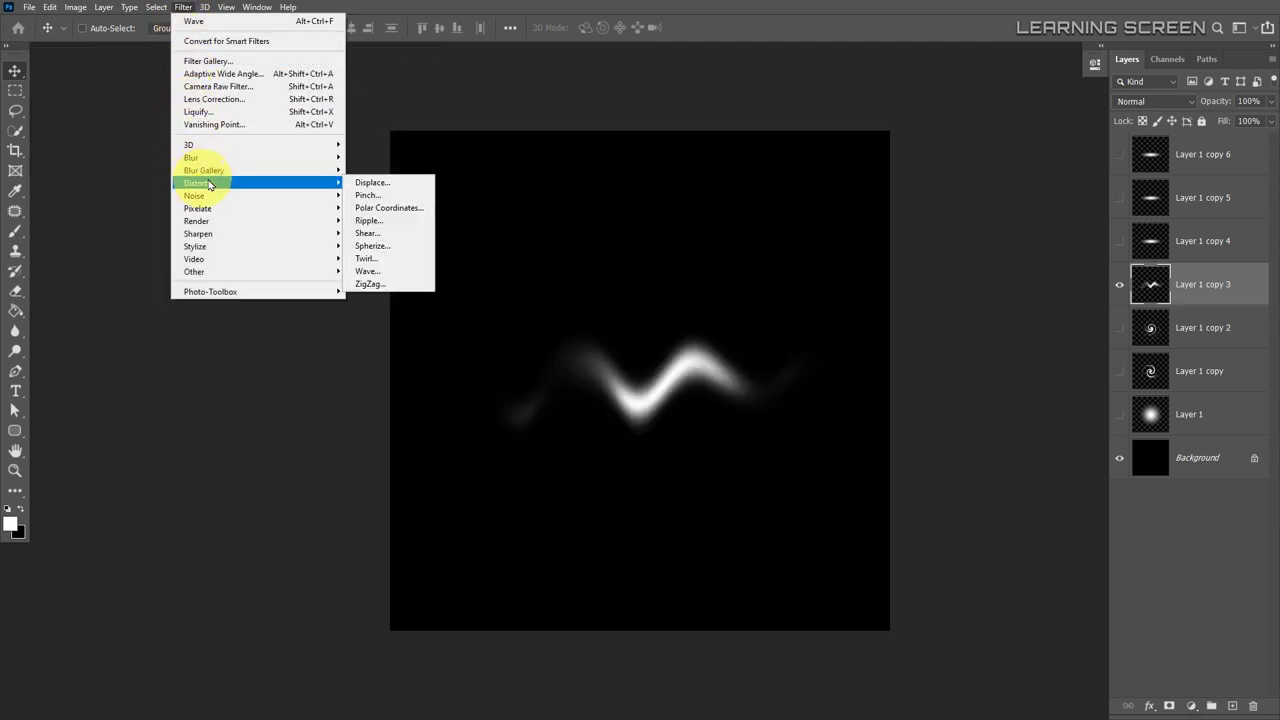
click(380, 259)
click(86, 333)
click(86, 333)
drag(111, 362, 245, 360)
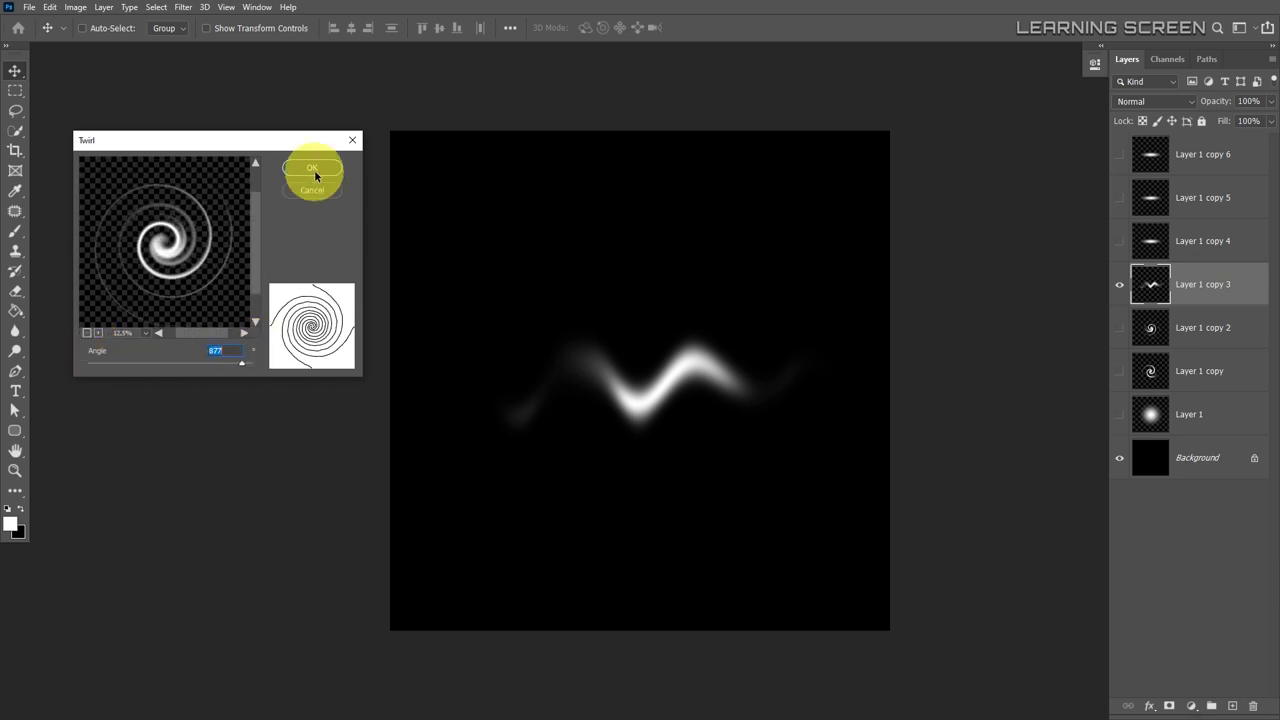
click(311, 167)
Hide the twirled Layer 1 copy 3, and show and select Layer 1 copy 4.
click(1120, 284)
click(1120, 241)
click(1148, 246)
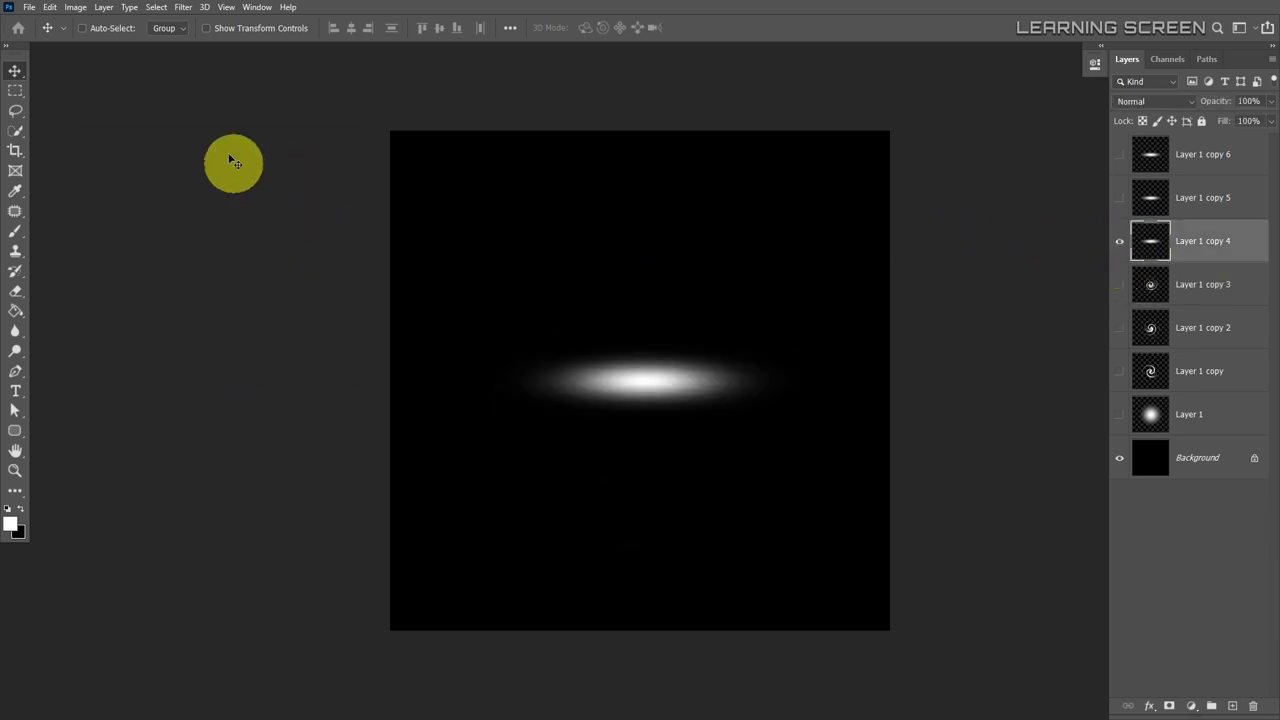
Apply a Wave distortion to Layer 1 copy 4 with 248 generators, wavelength 1 to 221, amplitude 1 to 25, and scale 55% horizontal, 68% vertical.
click(183, 7)
mouse_move(196, 182)
click(368, 270)
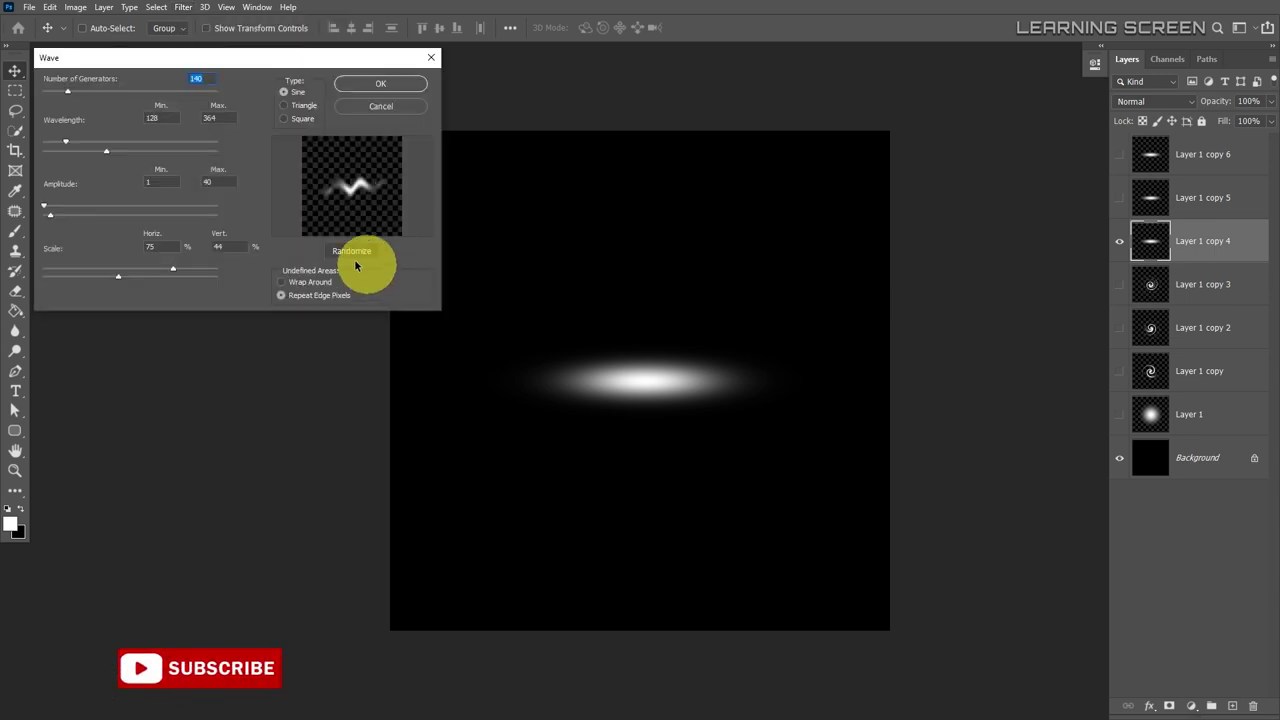
mouse_move(63, 137)
mouse_down()
mouse_move(40, 134)
mouse_move(82, 150)
mouse_up()
drag(67, 91, 80, 94)
mouse_move(50, 214)
mouse_down()
mouse_move(63, 209)
mouse_move(49, 217)
mouse_up()
drag(173, 268, 138, 268)
drag(118, 276, 163, 280)
drag(79, 91, 73, 94)
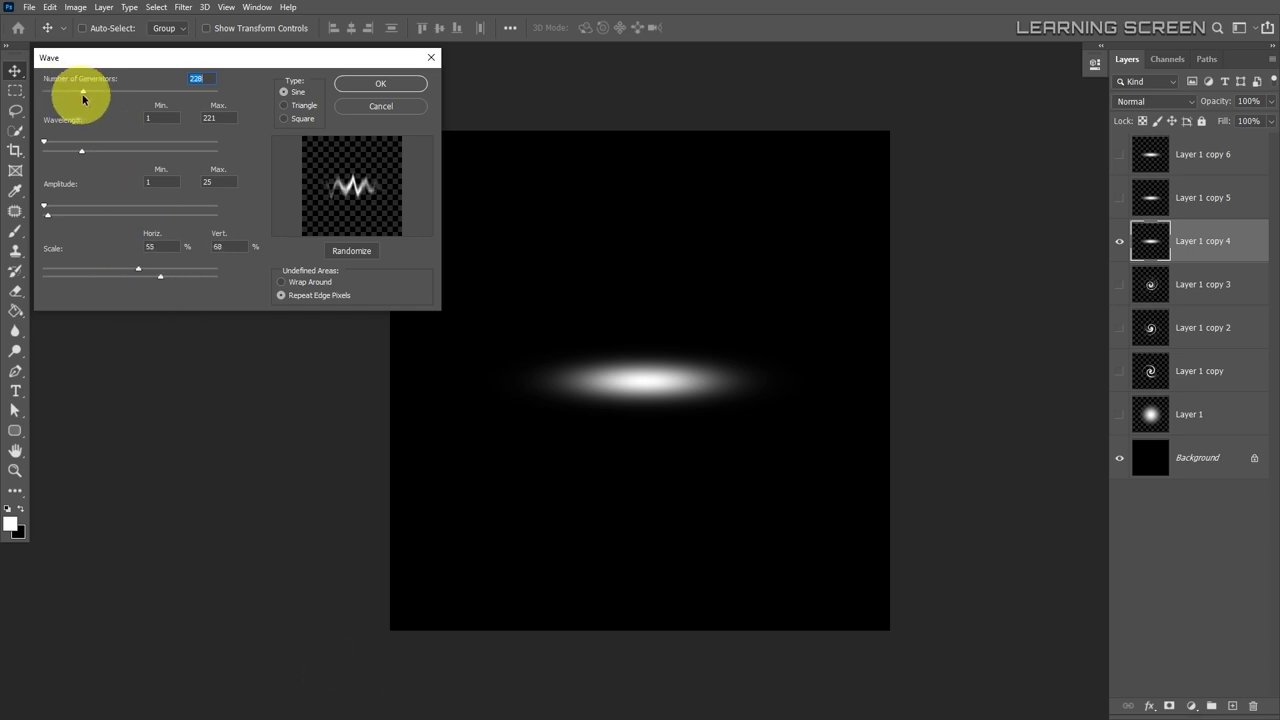
click(362, 80)
Apply the Twirl filter to the jagged glow on Layer 1 copy 4 with an angle of -926°.
click(182, 8)
mouse_move(300, 180)
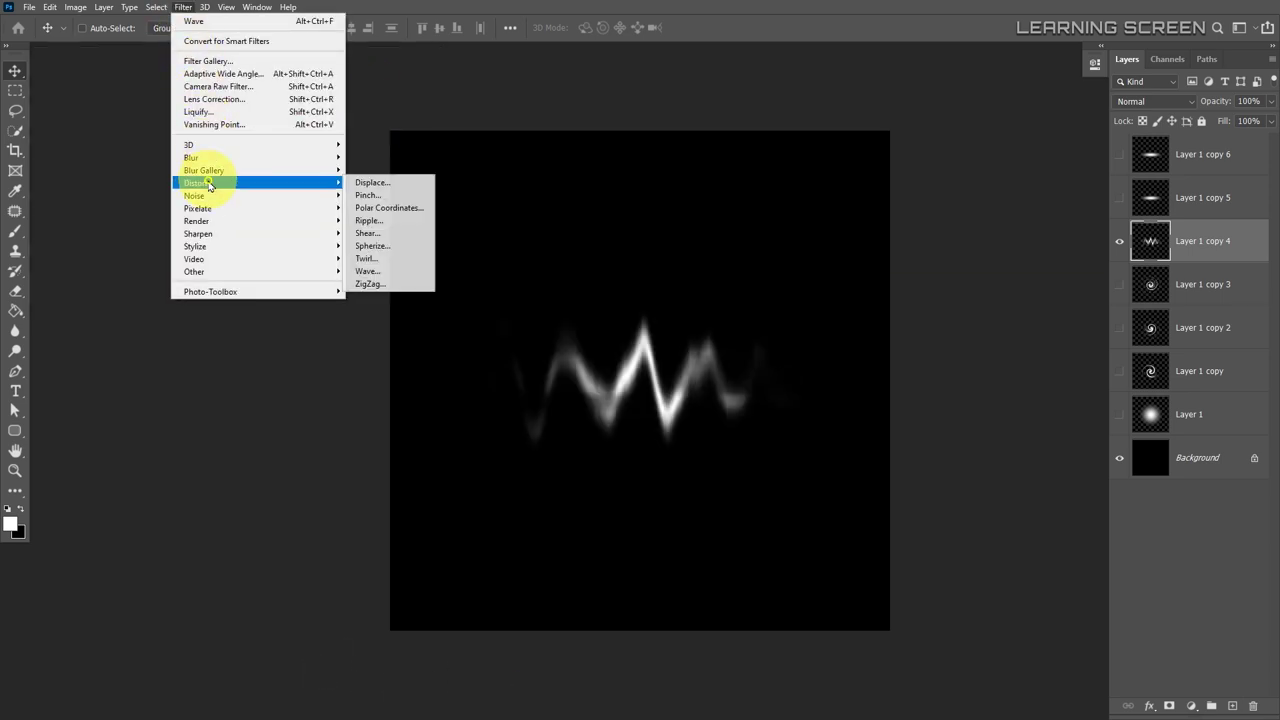
click(372, 235)
click(87, 333)
click(87, 333)
click(87, 333)
drag(241, 363, 91, 365)
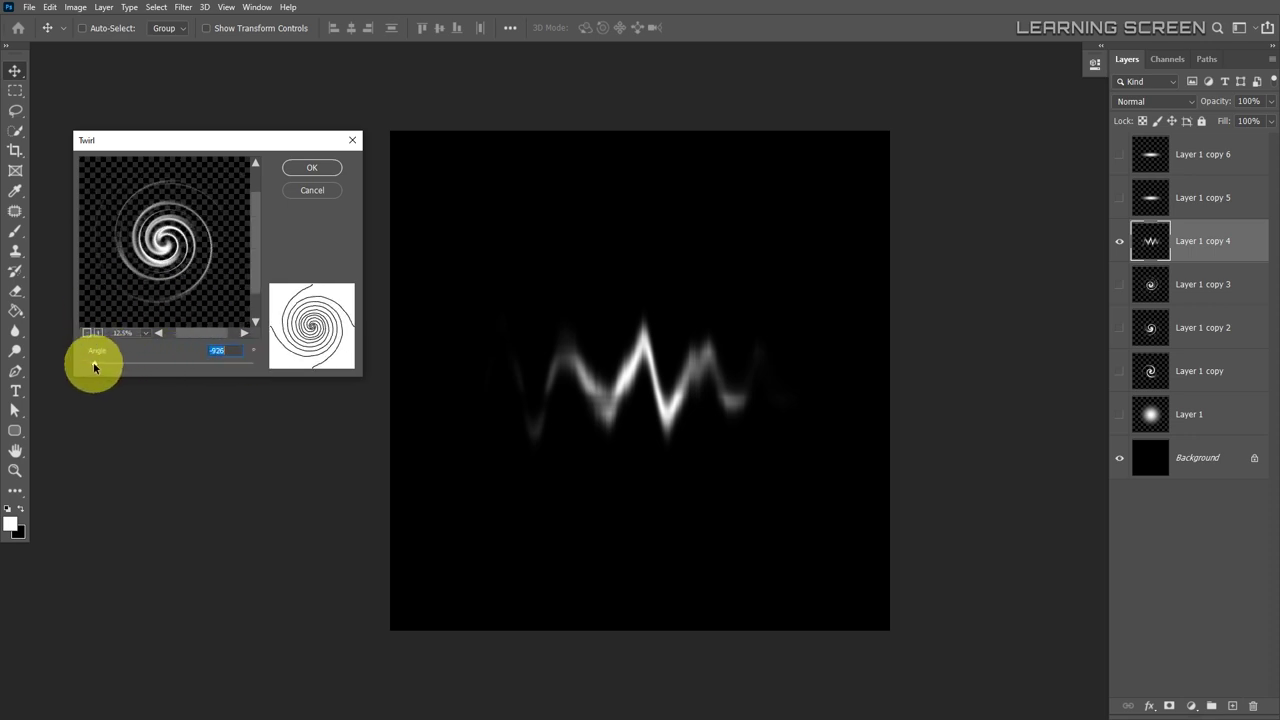
click(308, 167)
Hide the twirled Layer 1 copy 4, and show and select Layer 1 copy 5.
click(1119, 241)
click(1118, 198)
click(1150, 198)
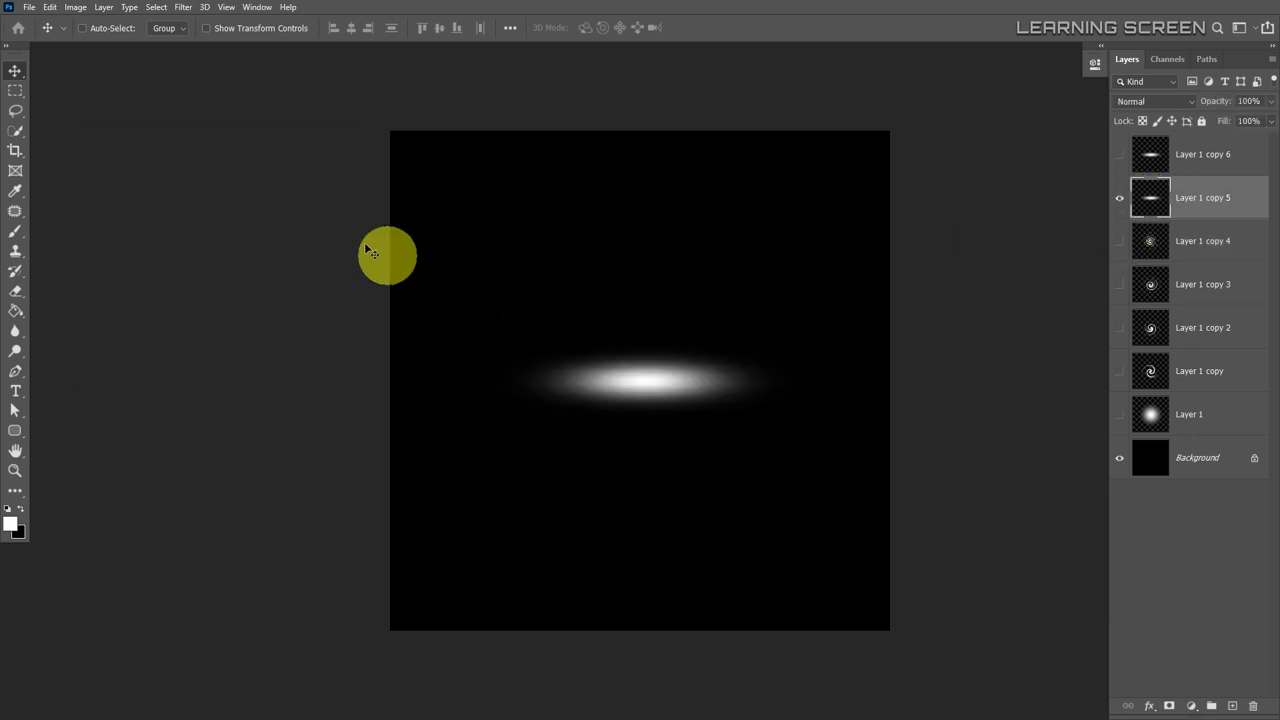
Apply a Wave distortion to Layer 1 copy 5 with 494 generators, wavelength 340 to 622, amplitude 5 to 10, and scale 12% horizontal, 31% vertical.
click(183, 7)
mouse_move(250, 183)
click(367, 271)
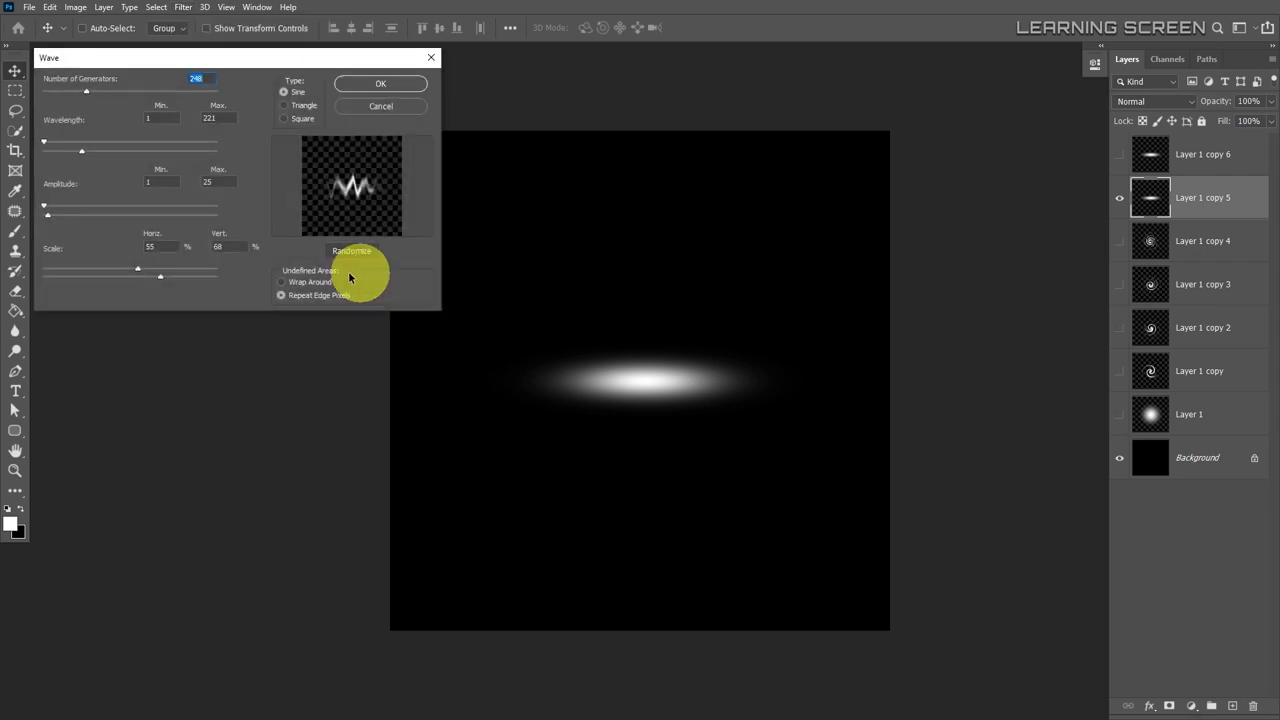
drag(94, 100, 64, 92)
drag(44, 205, 55, 211)
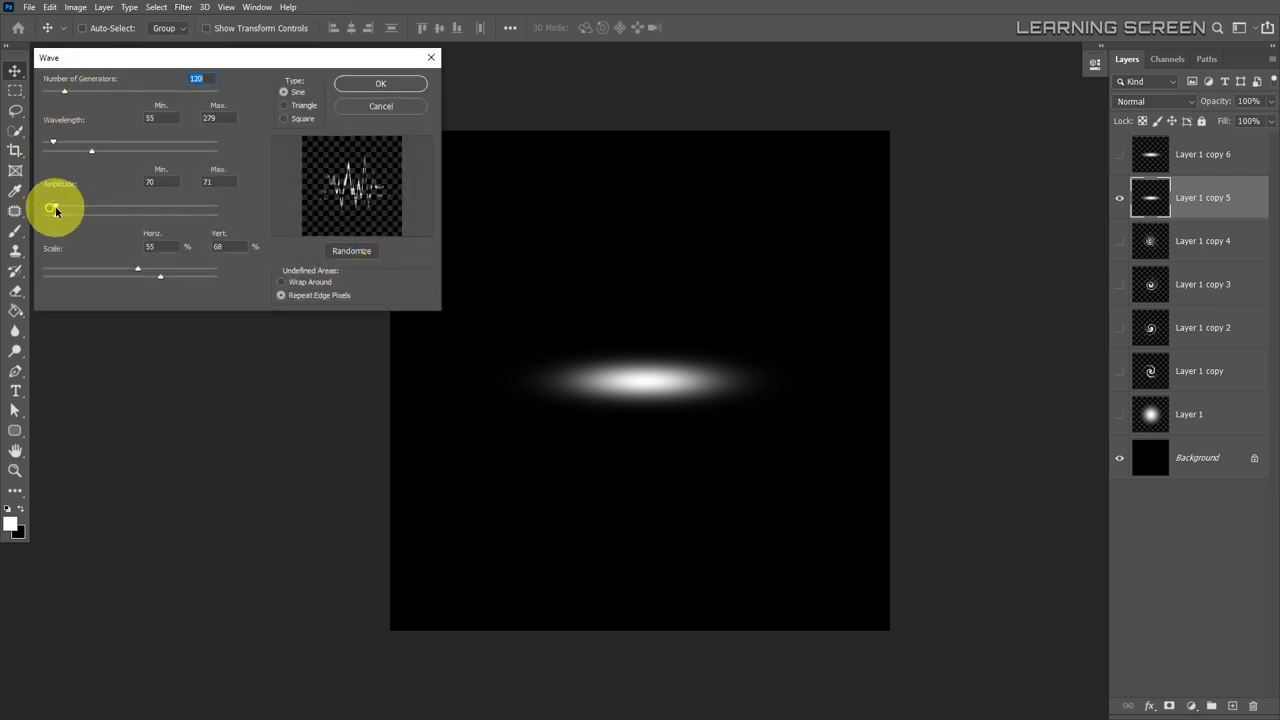
drag(137, 268, 62, 268)
drag(160, 276, 44, 276)
drag(53, 141, 83, 143)
drag(70, 276, 96, 276)
mouse_move(91, 151)
mouse_down()
mouse_move(151, 151)
mouse_move(102, 141)
mouse_up()
drag(66, 92, 114, 94)
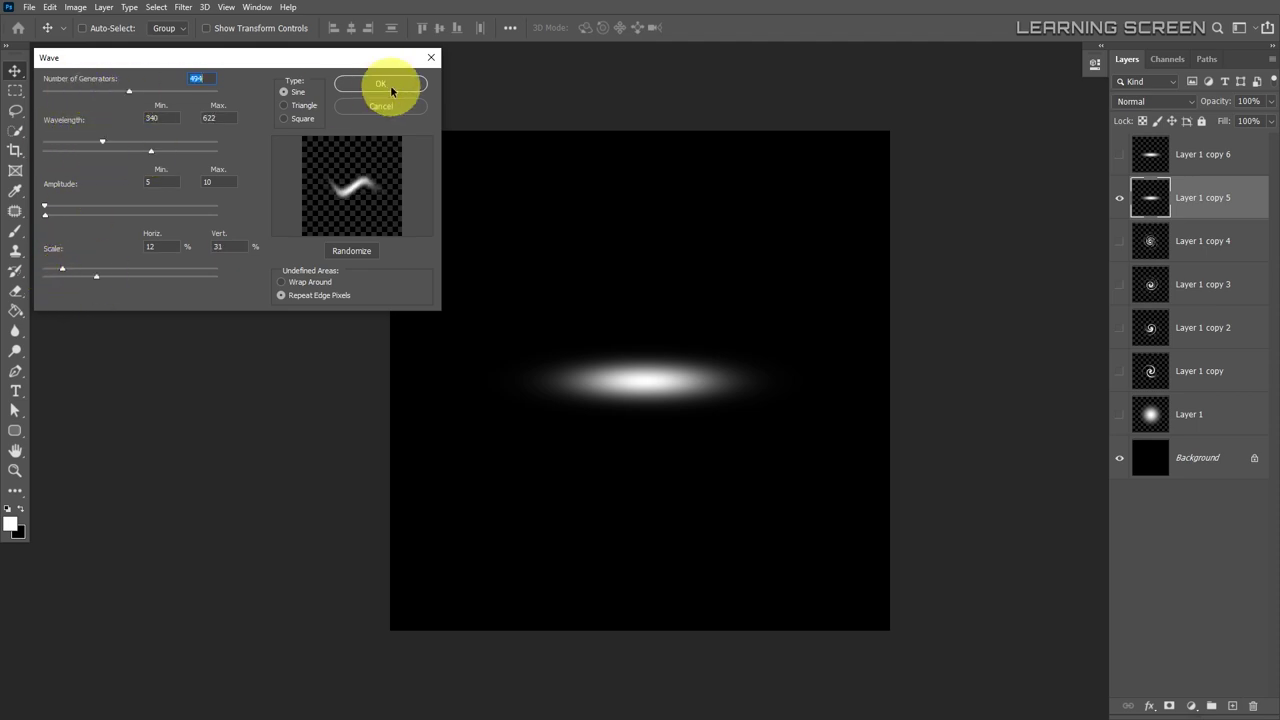
click(385, 84)
Apply the Twirl filter to the S-shaped glow on Layer 1 copy 5 with an angle of about 926°.
click(183, 7)
mouse_move(338, 183)
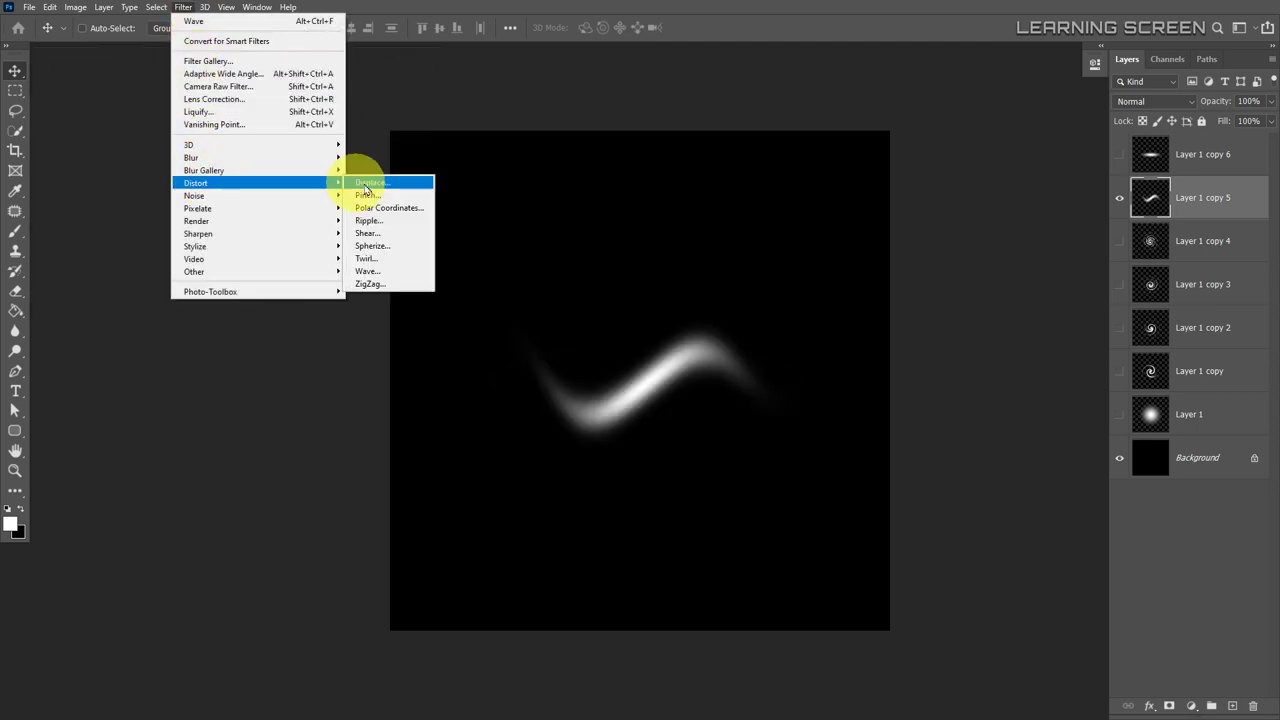
click(358, 252)
click(87, 333)
click(87, 333)
drag(97, 364, 249, 366)
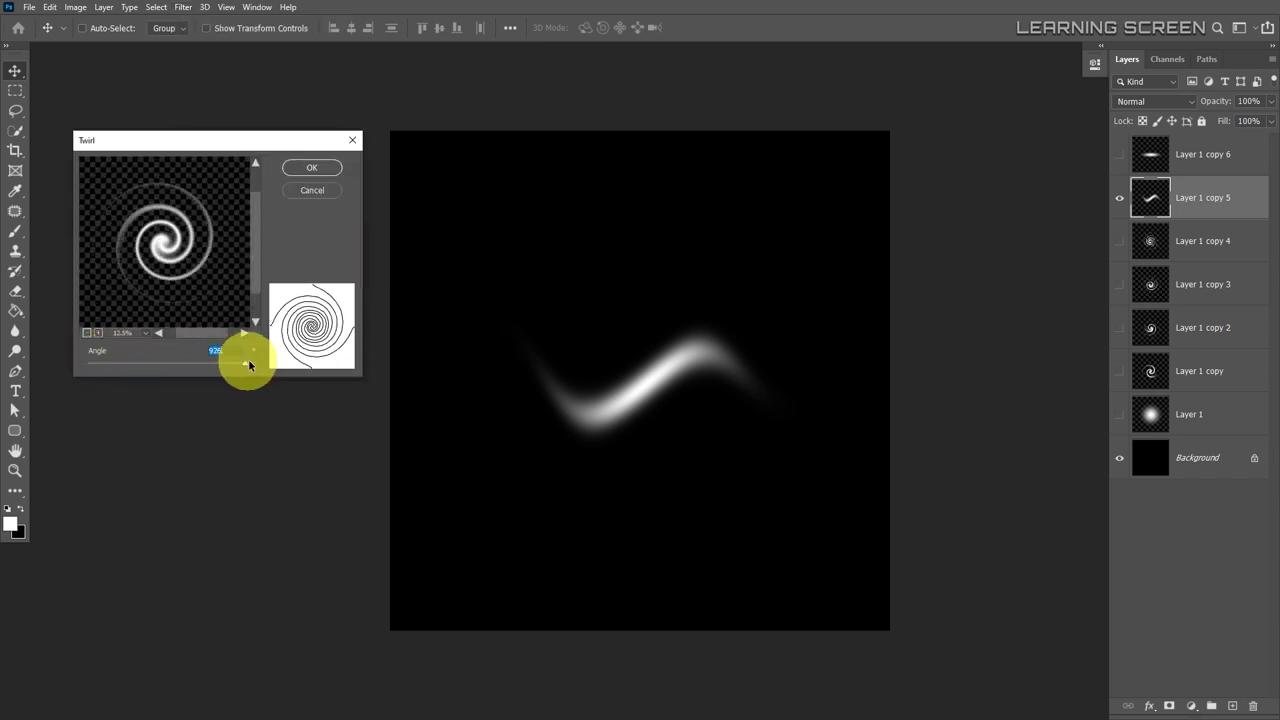
click(313, 170)
Hide the twirled Layer 1 copy 5, and show and select Layer 1 copy 6.
click(1119, 197)
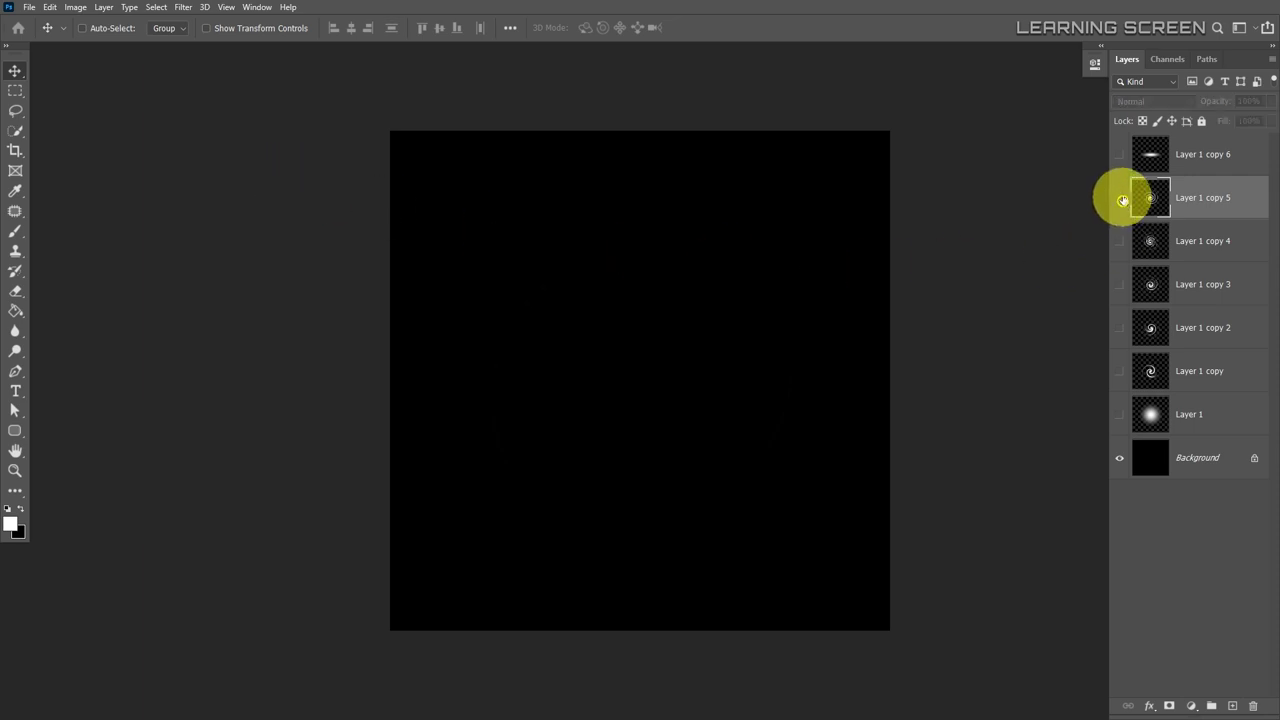
click(1119, 154)
click(1140, 168)
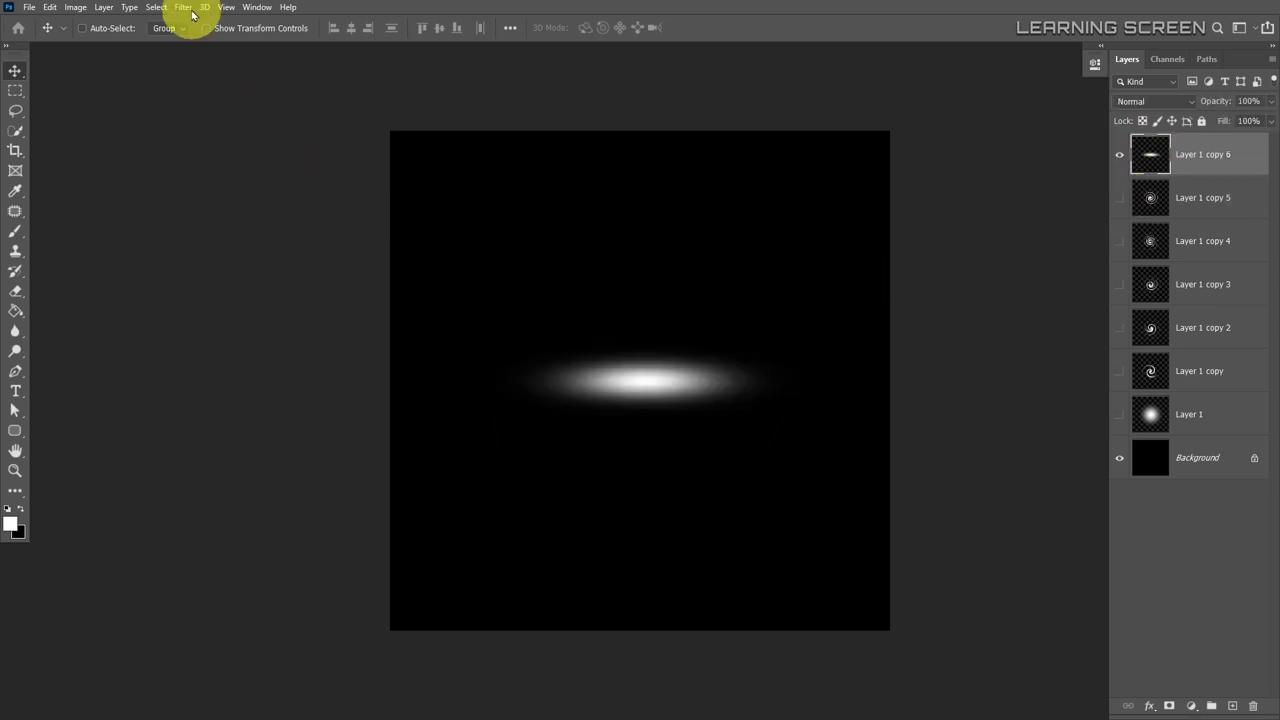
Apply the Twirl filter directly to the squashed glow on Layer 1 copy 6 with an angle of -999°.
click(183, 8)
mouse_move(205, 183)
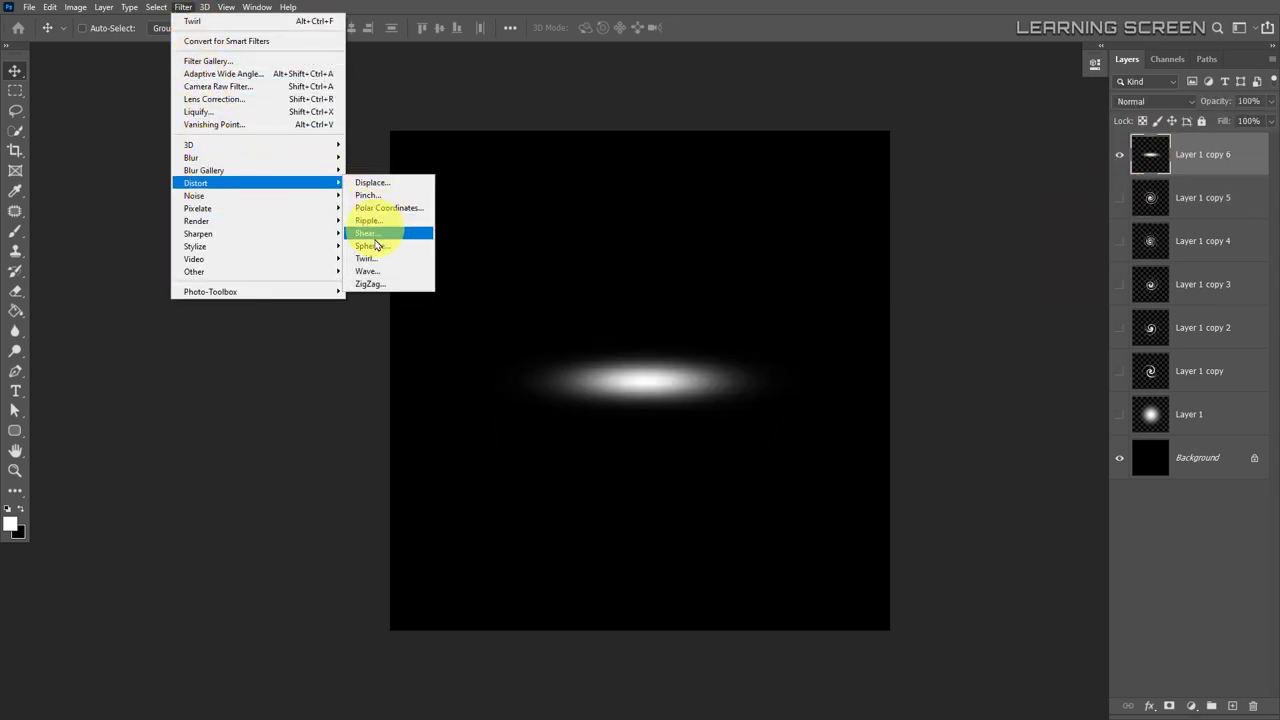
click(374, 256)
click(87, 332)
click(87, 332)
click(87, 332)
drag(254, 366, 88, 364)
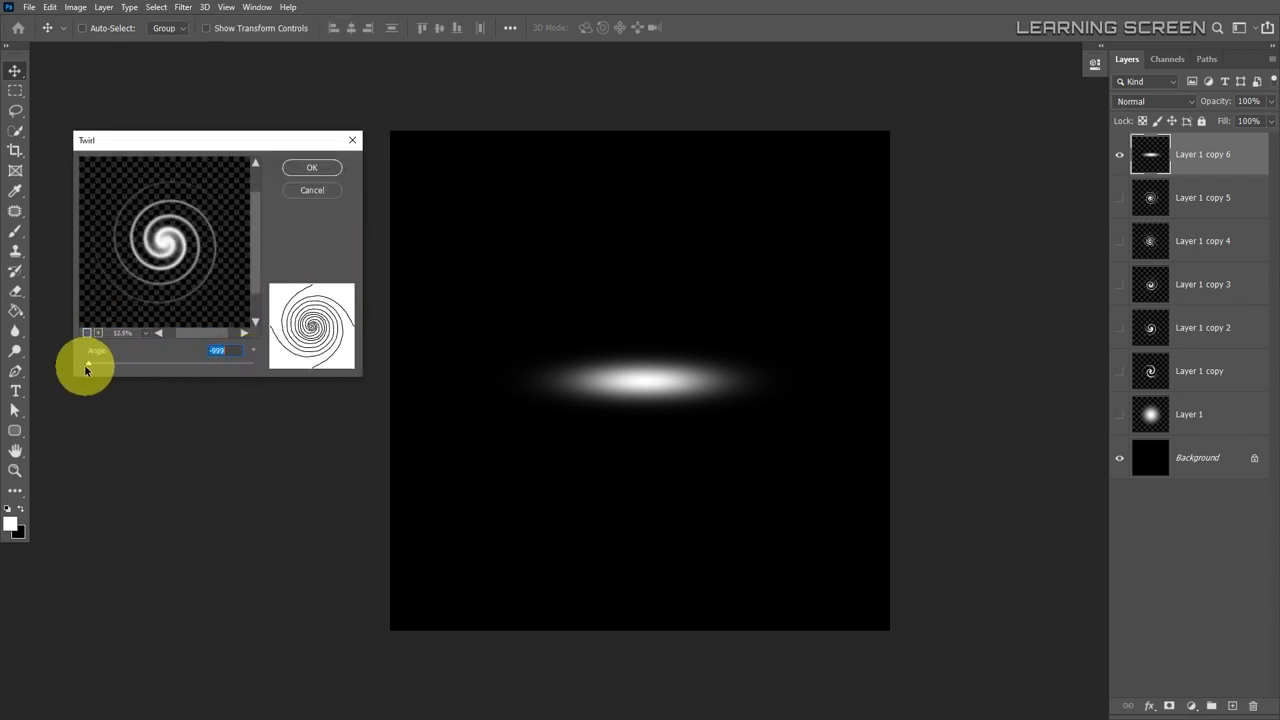
click(298, 170)
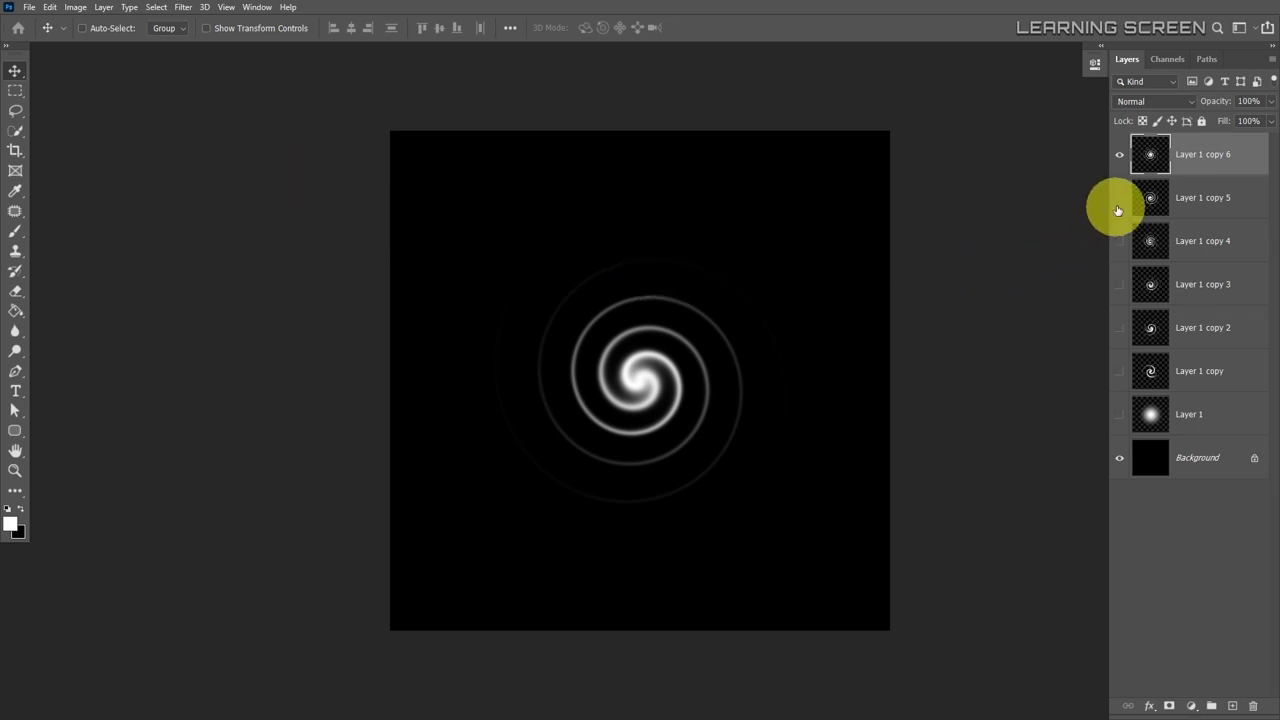
Make all hidden layers visible and group Layer 1 copy through Layer 1 copy 6 as Group 1.
drag(1120, 232, 1117, 400)
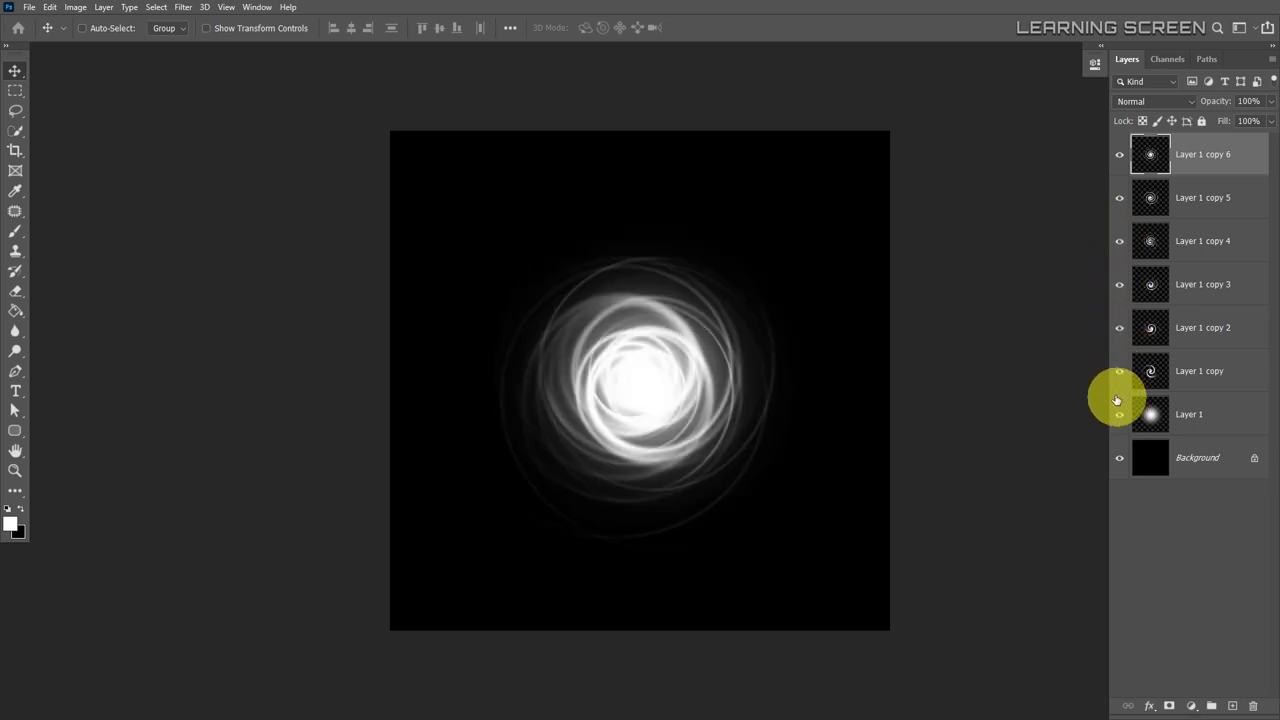
click(1221, 376)
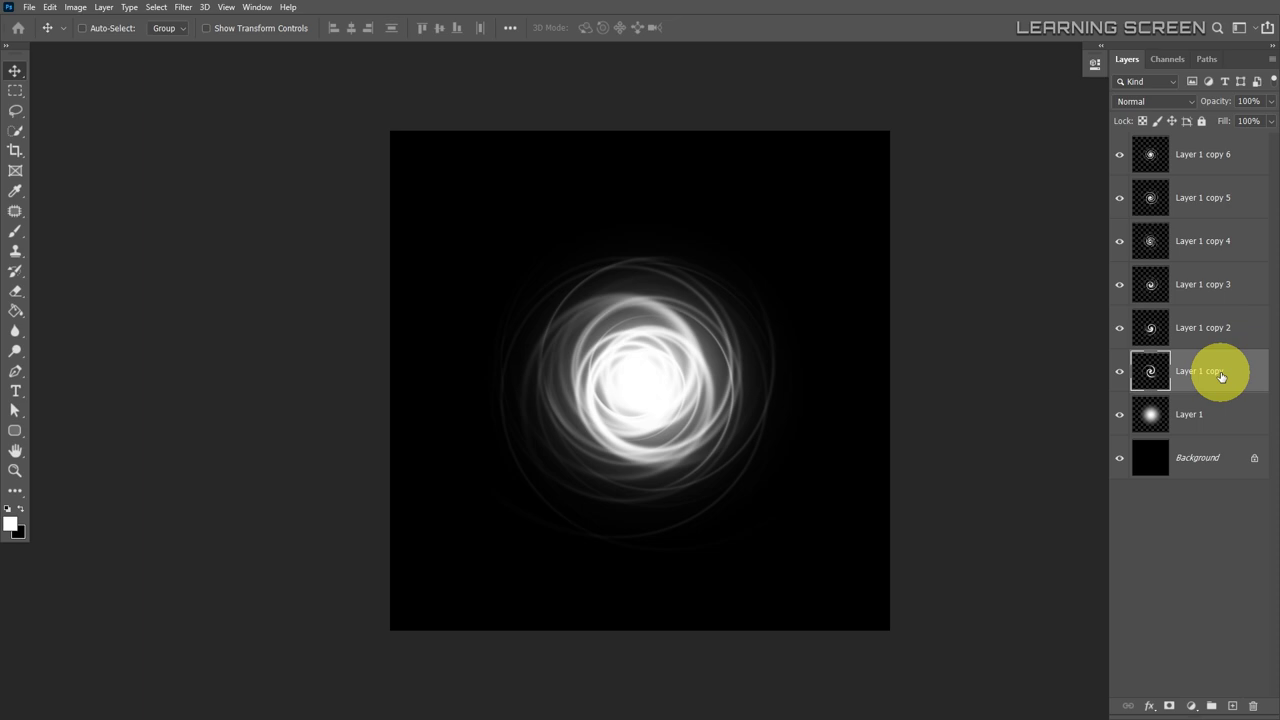
shift+click(1245, 157)
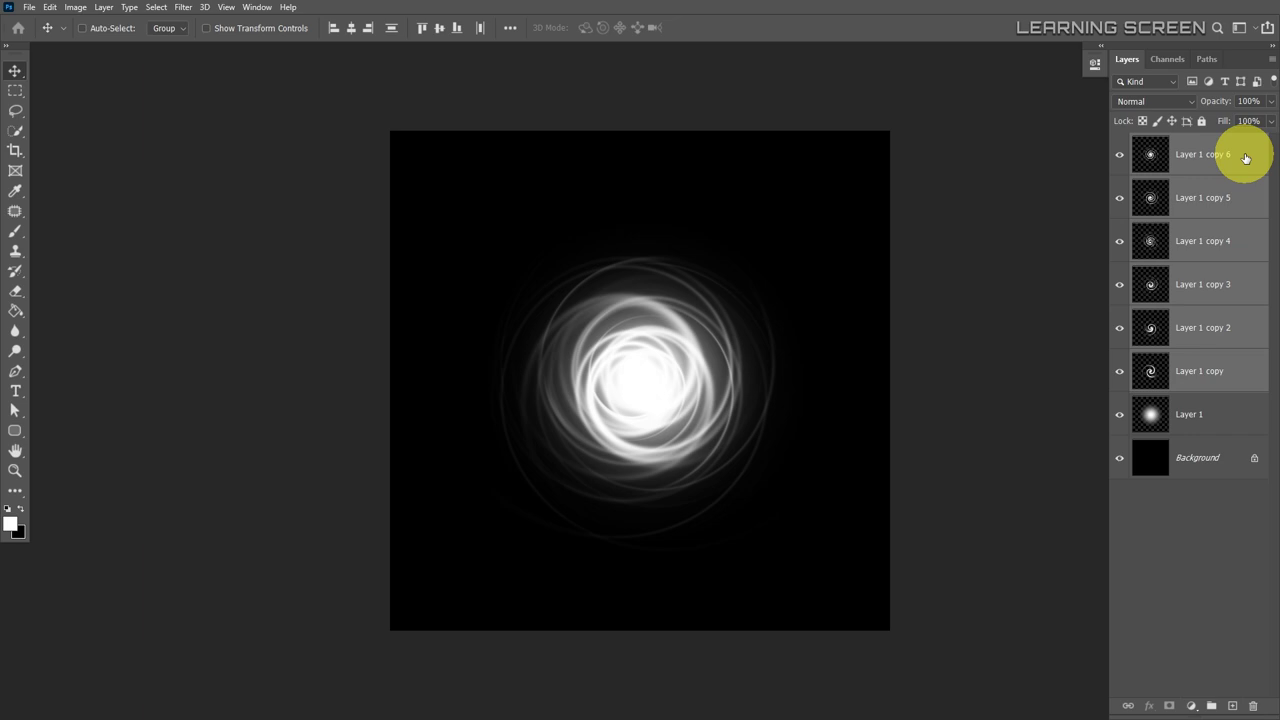
right_click(1245, 157)
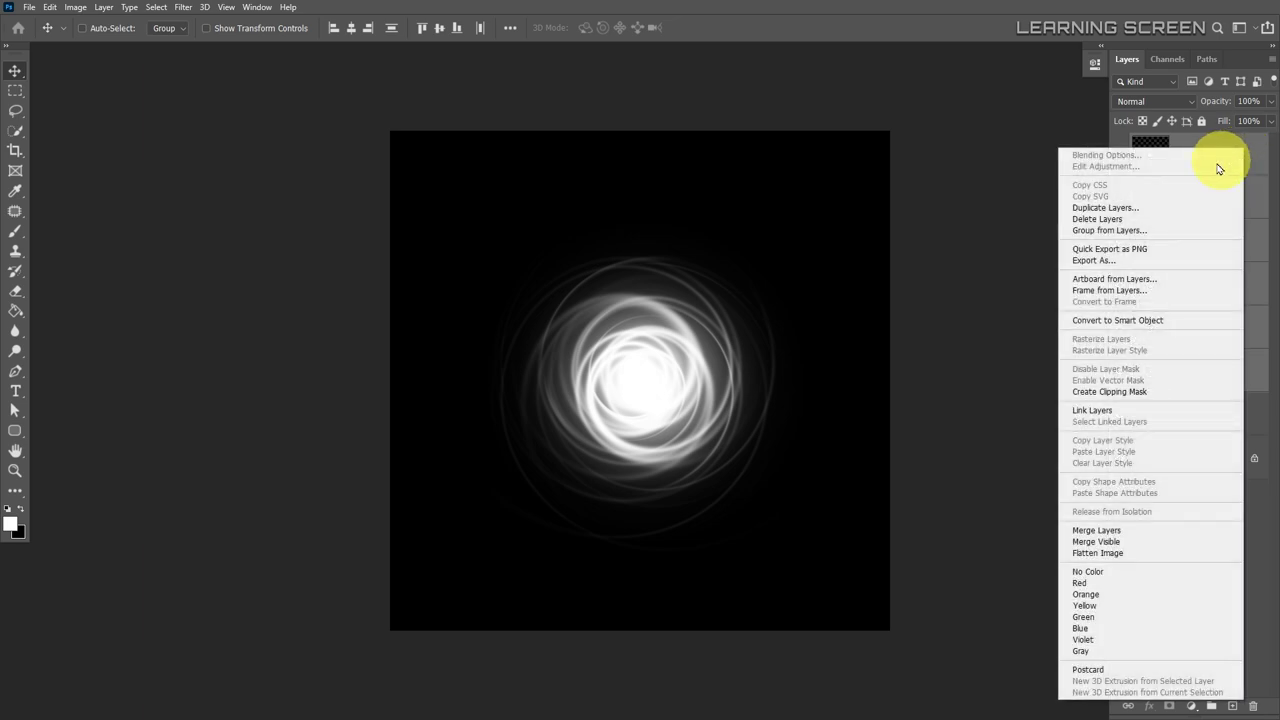
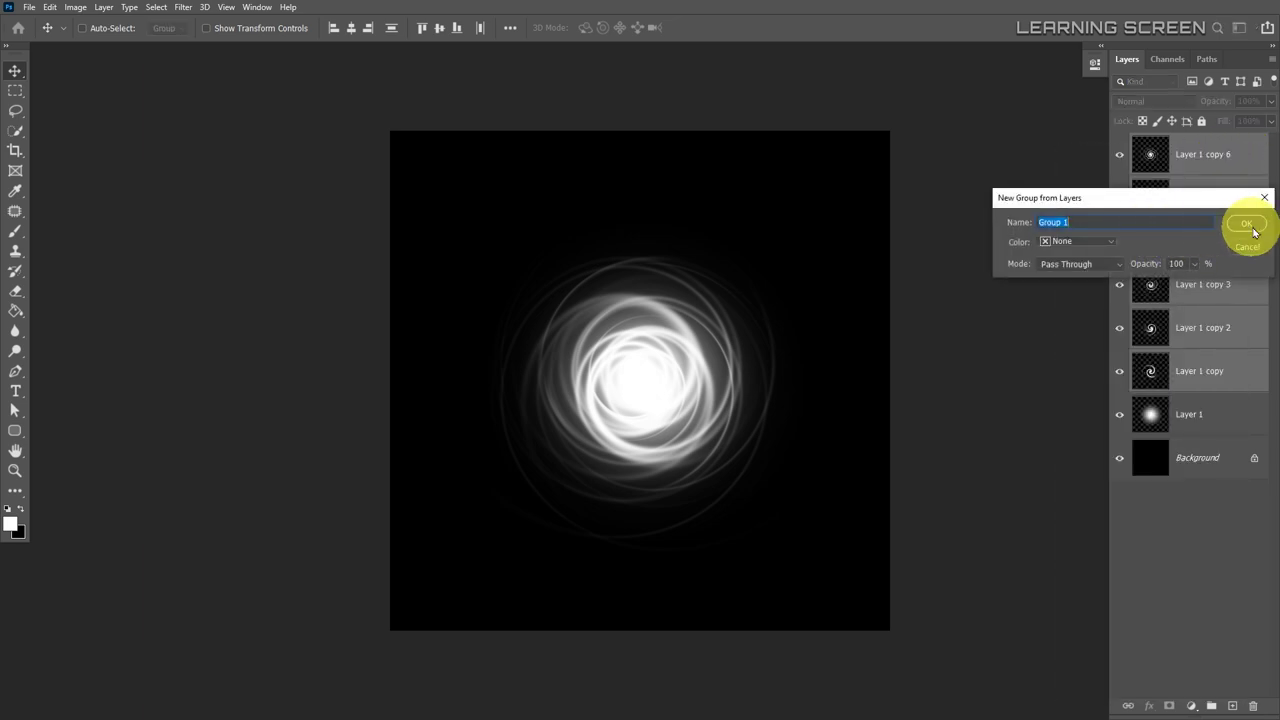
click(1247, 223)
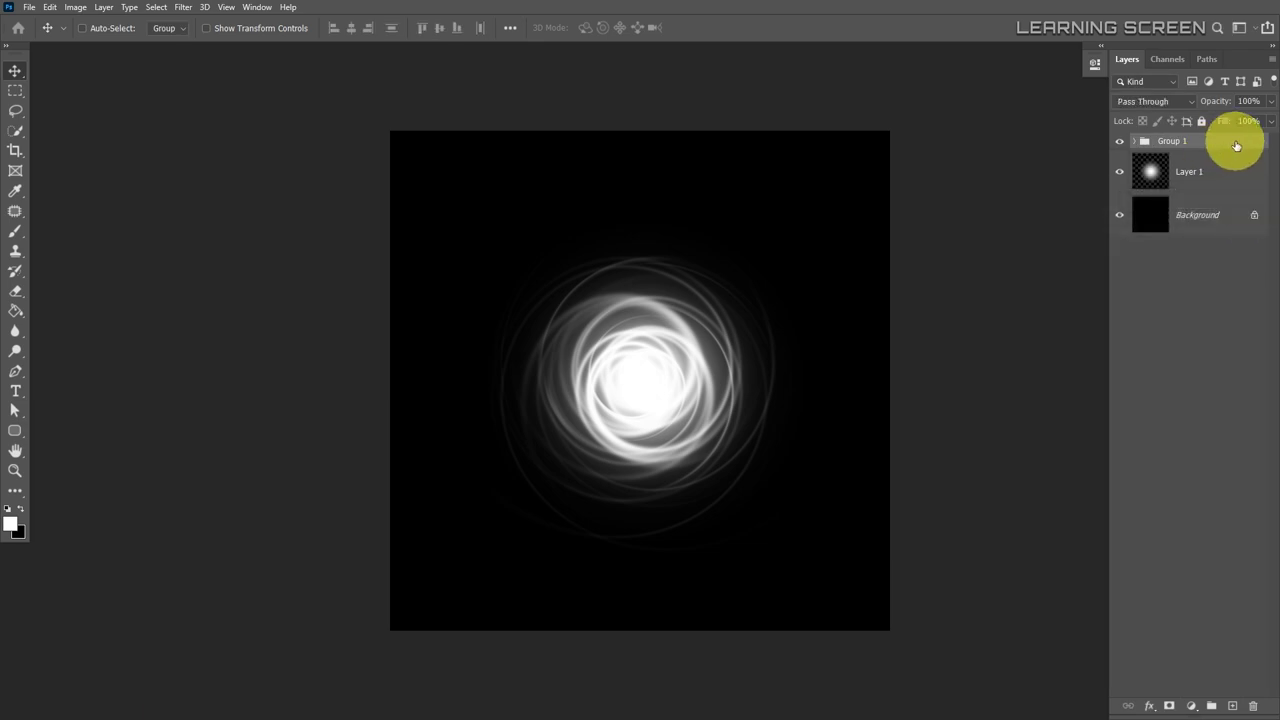
Duplicate Group 1 within the same document as Group 1 copy.
right_click(1236, 146)
click(1182, 188)
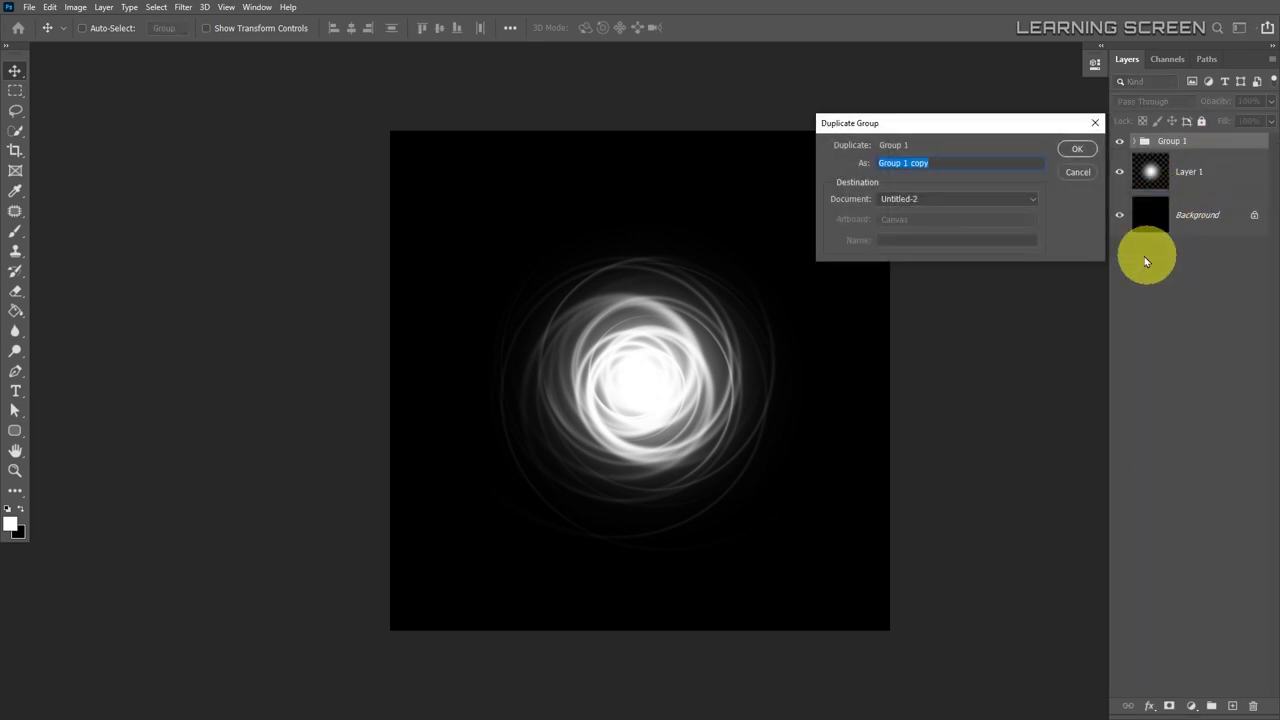
click(1077, 149)
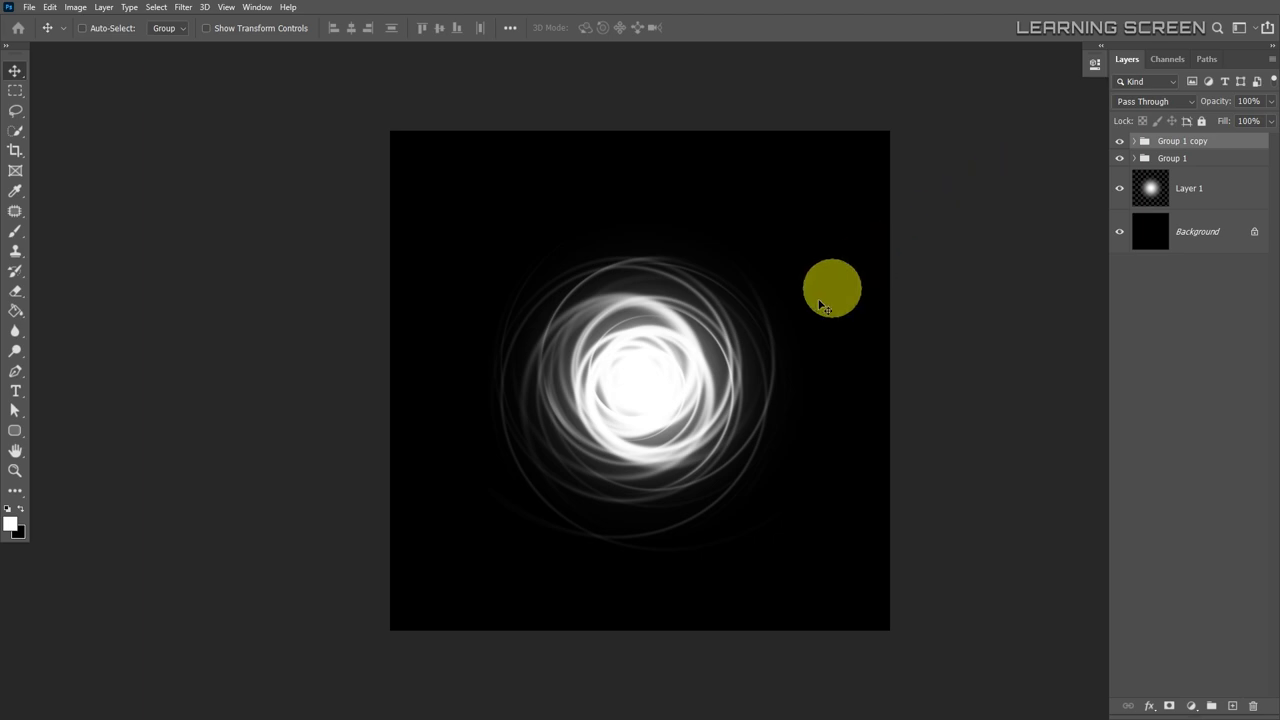
Rotate Group 1 copy clockwise with Free Transform and shift it slightly left so its swirls offset the original.
key(ctrl+t)
drag(768, 183, 884, 323)
drag(779, 369, 760, 365)
click(757, 27)
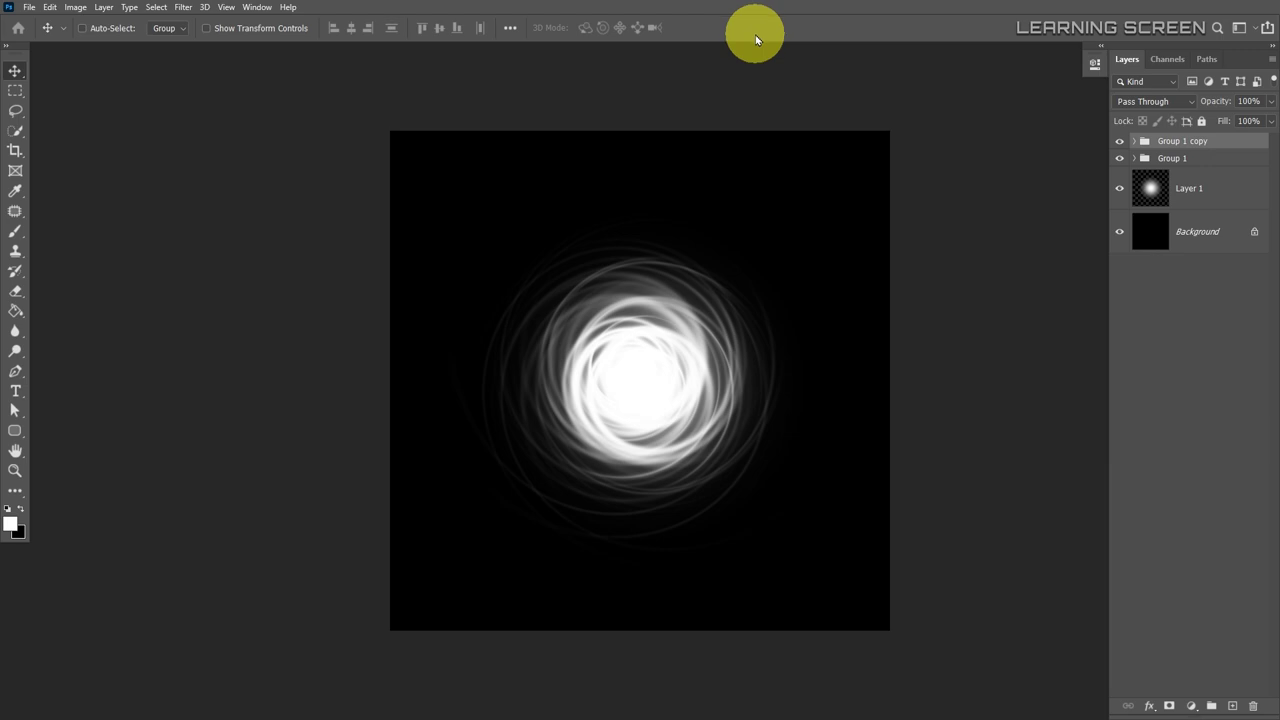
Add a colorizing Hue/Saturation adjustment layer above the groups with hue 198 and saturation 90.
click(1193, 707)
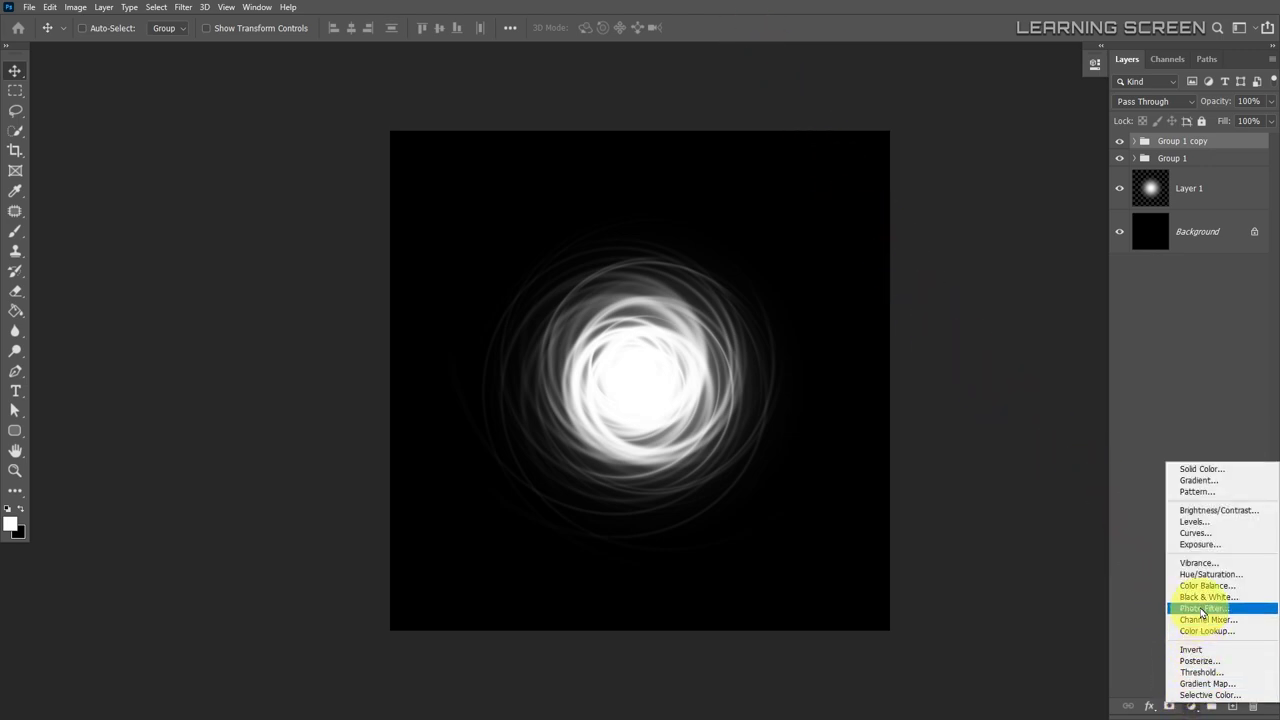
click(1205, 575)
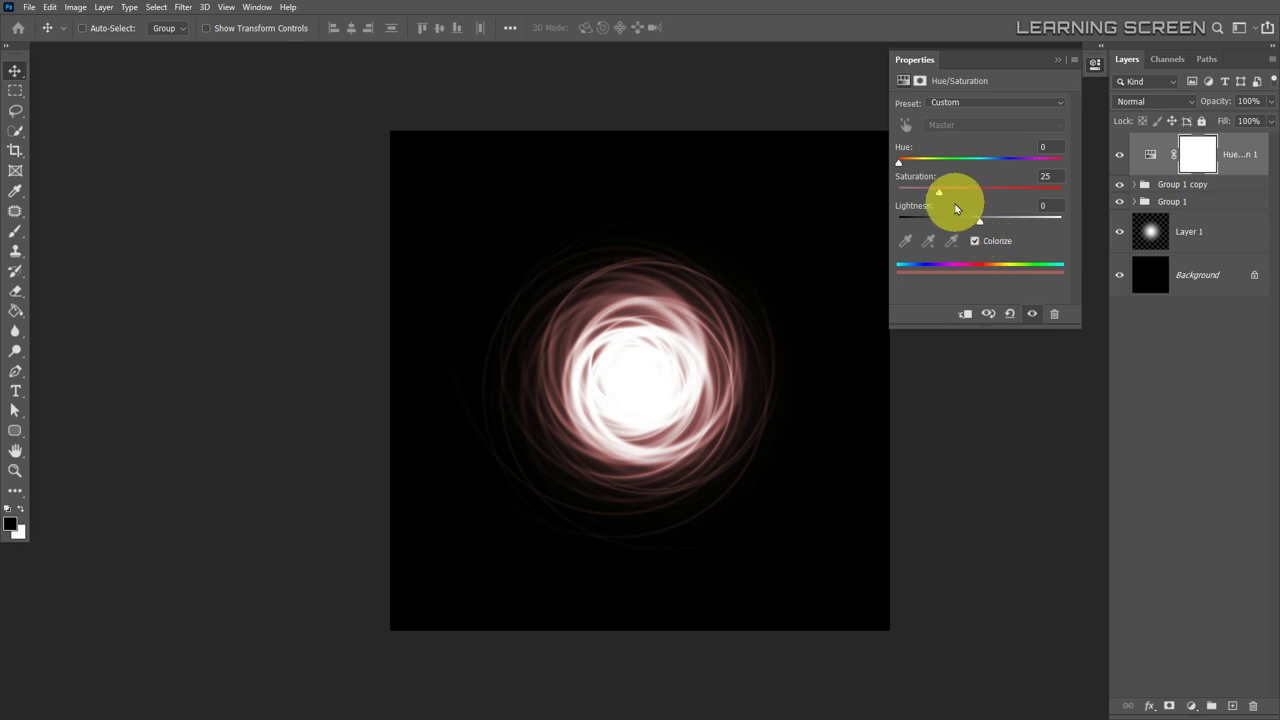
drag(938, 192, 1034, 194)
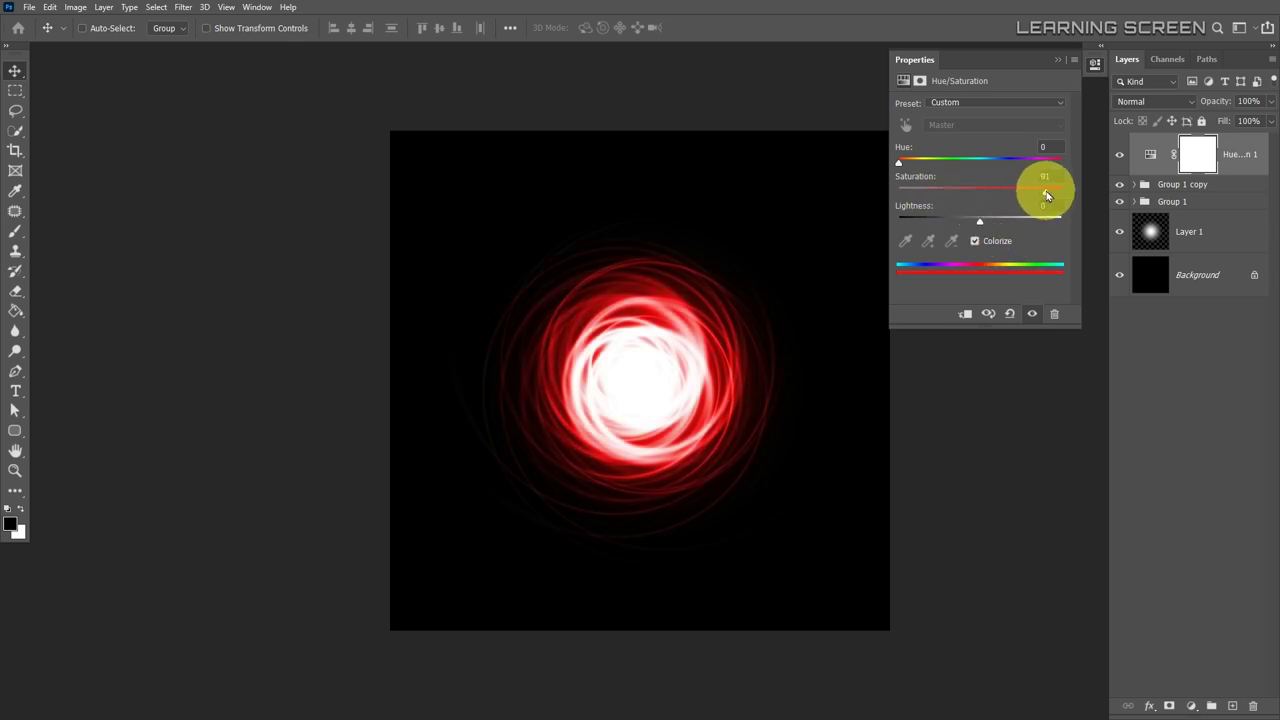
drag(1046, 191, 1040, 191)
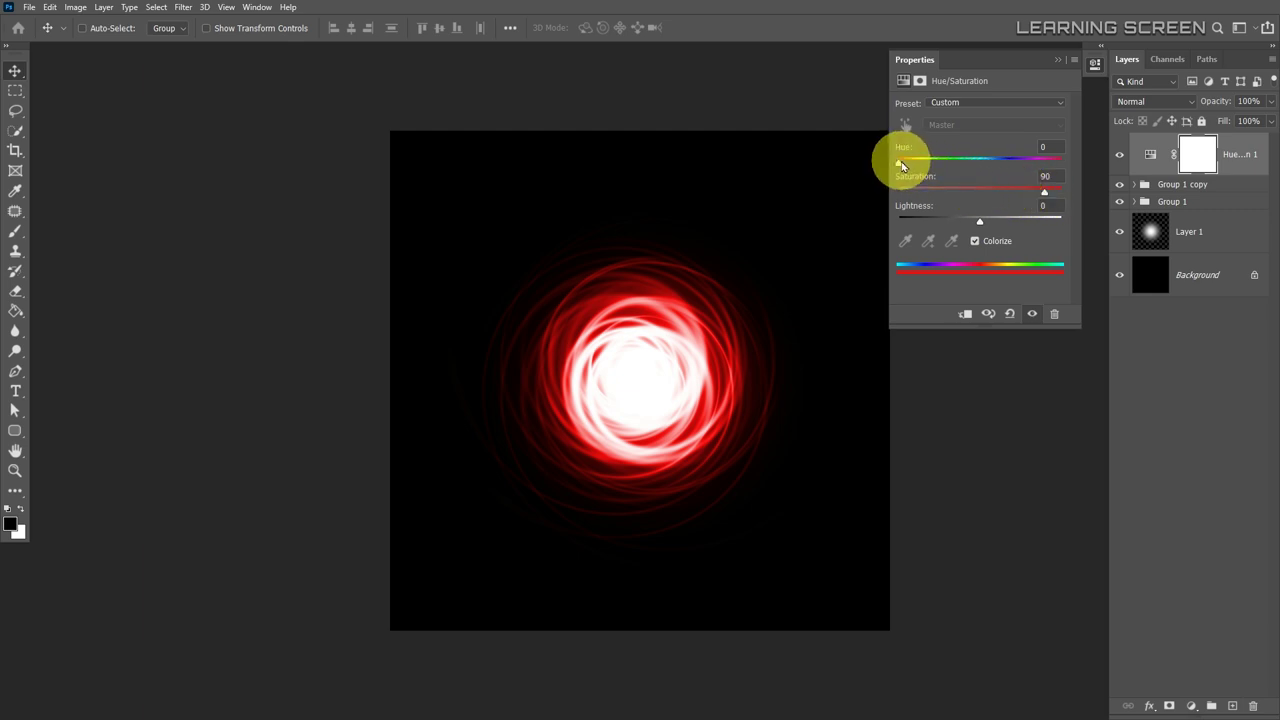
drag(901, 164, 990, 170)
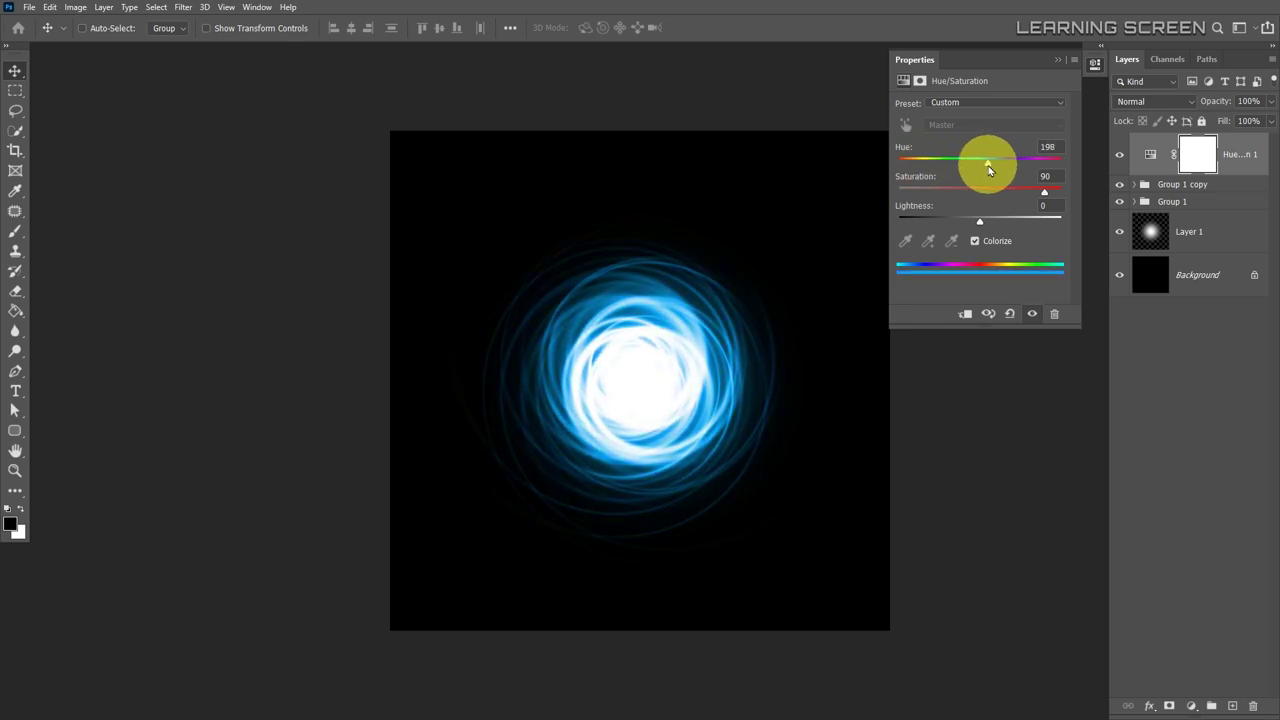
click(1057, 60)
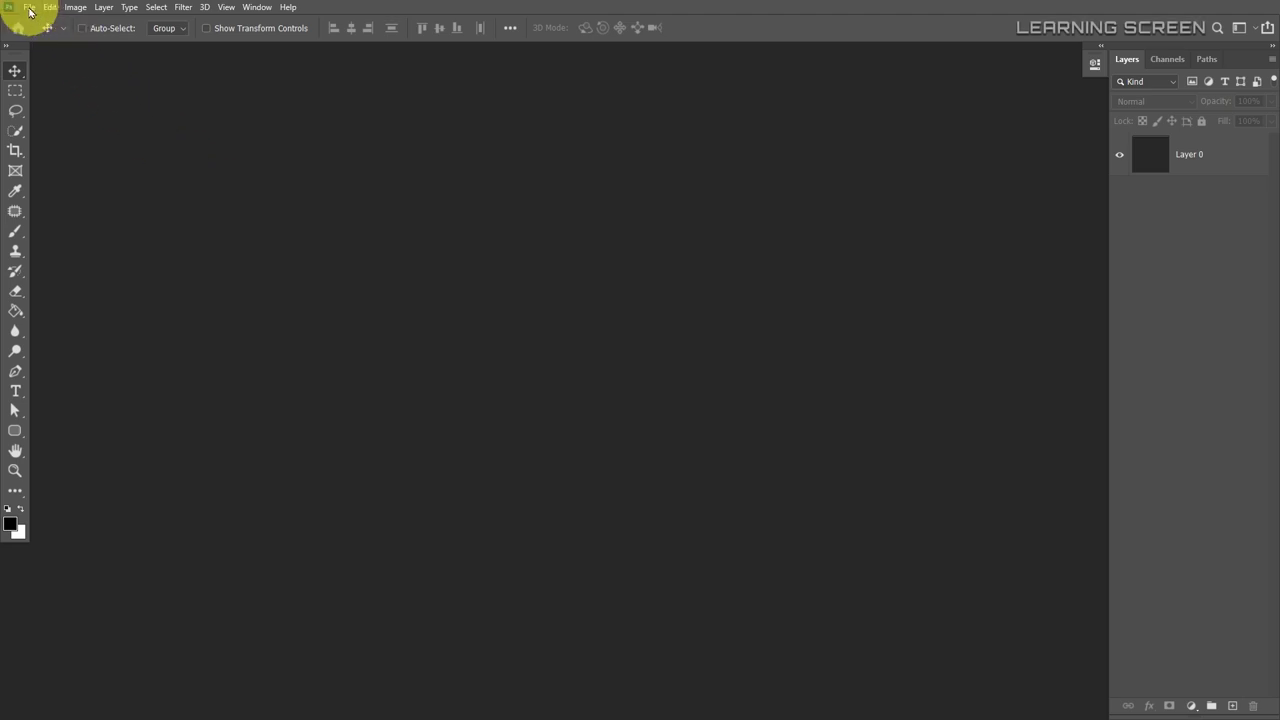
Create a new 3000 x 3000 px document at 300 pixels/inch with black background contents.
click(29, 7)
click(45, 21)
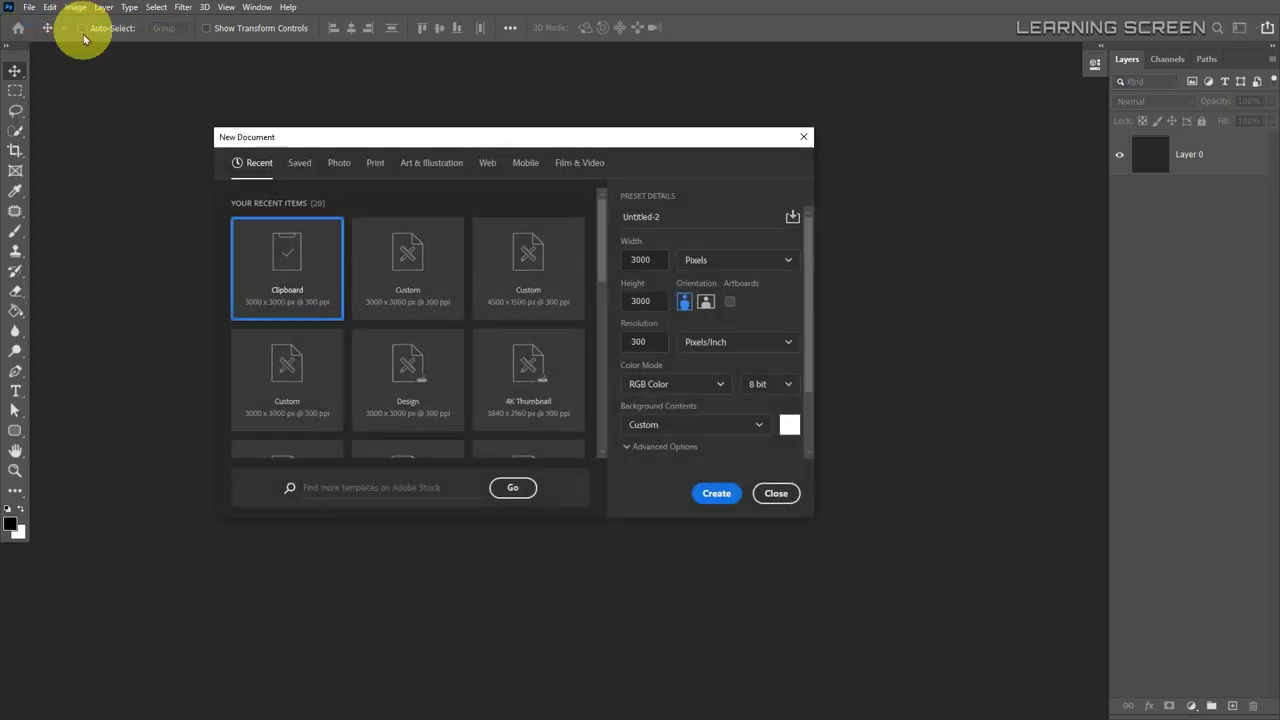
double_click(634, 259)
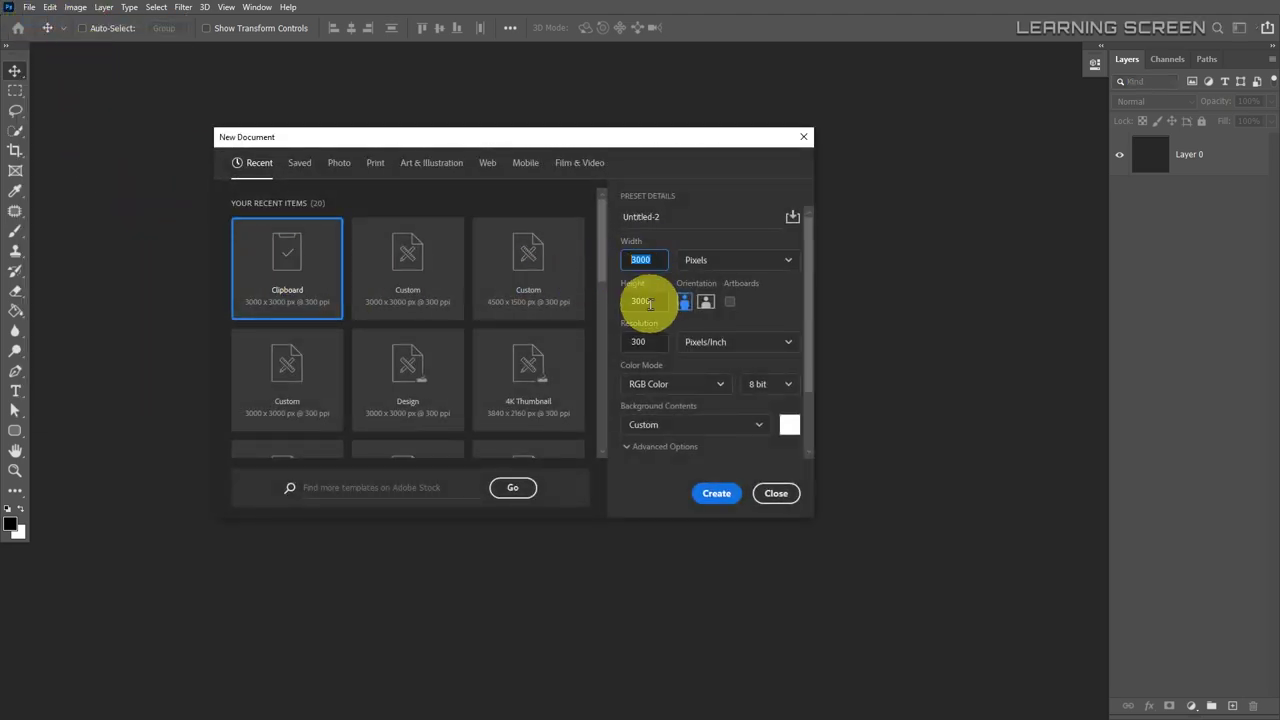
double_click(632, 338)
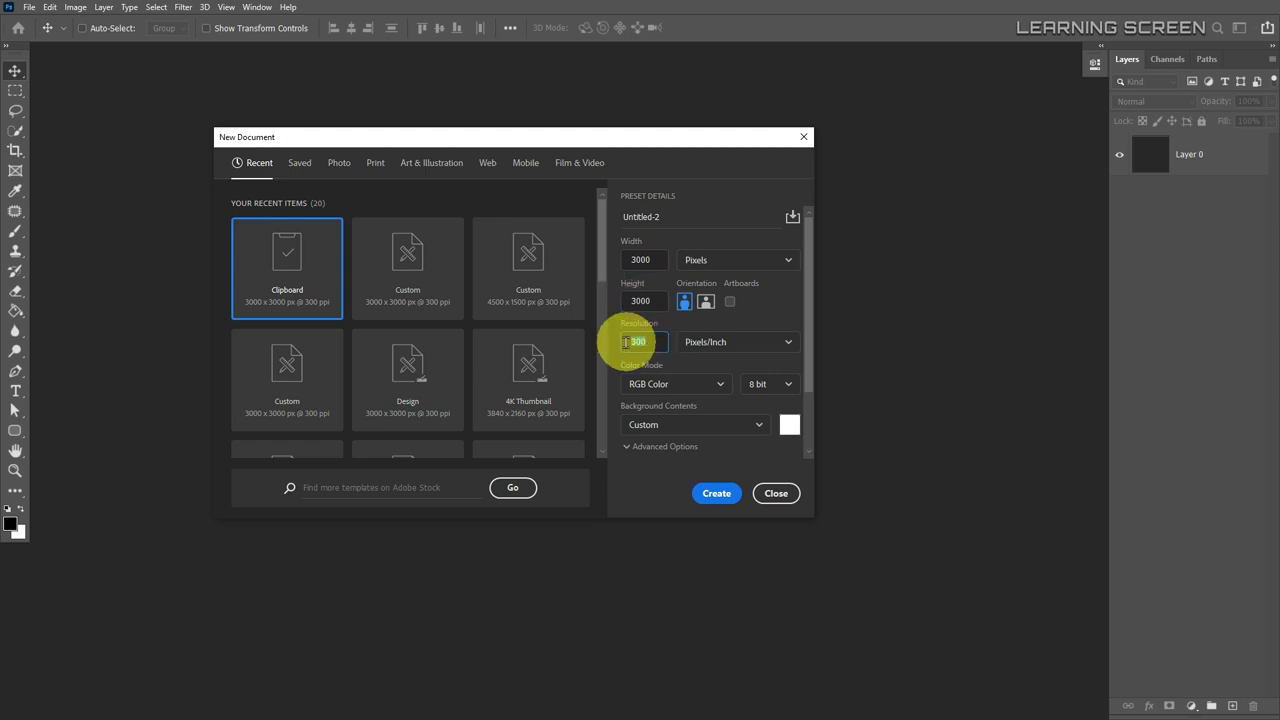
click(662, 424)
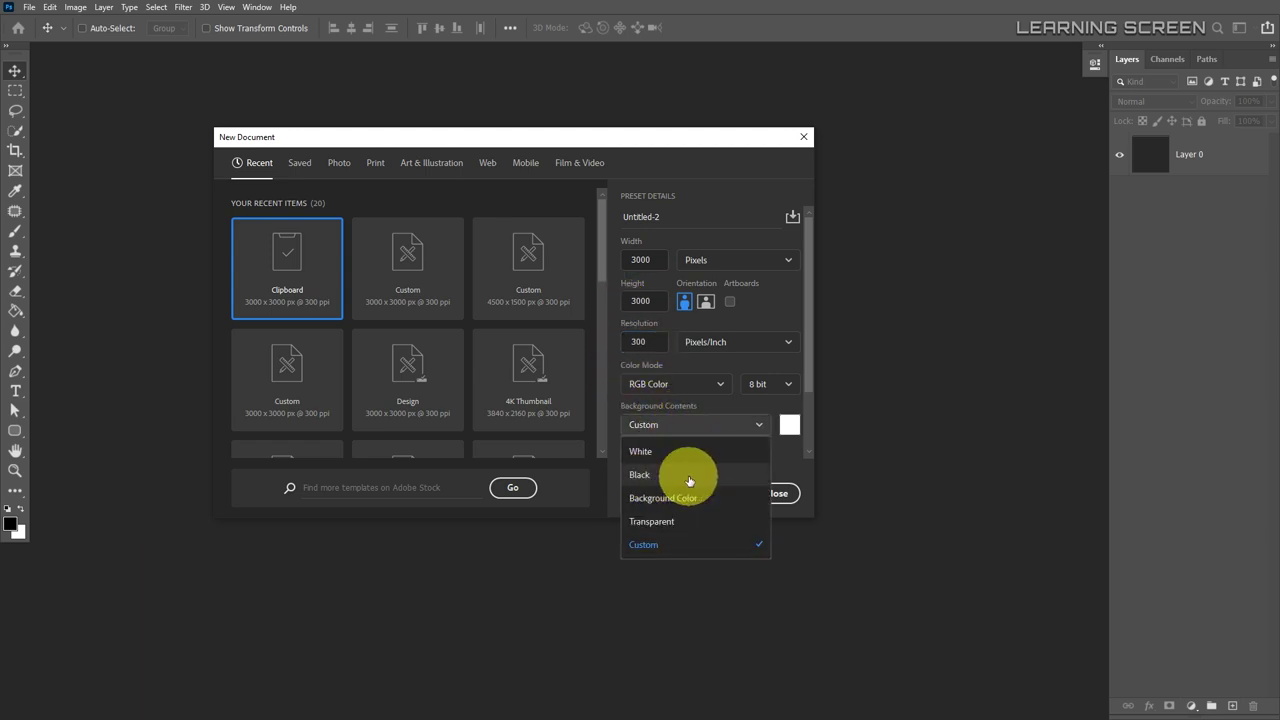
click(689, 476)
click(716, 493)
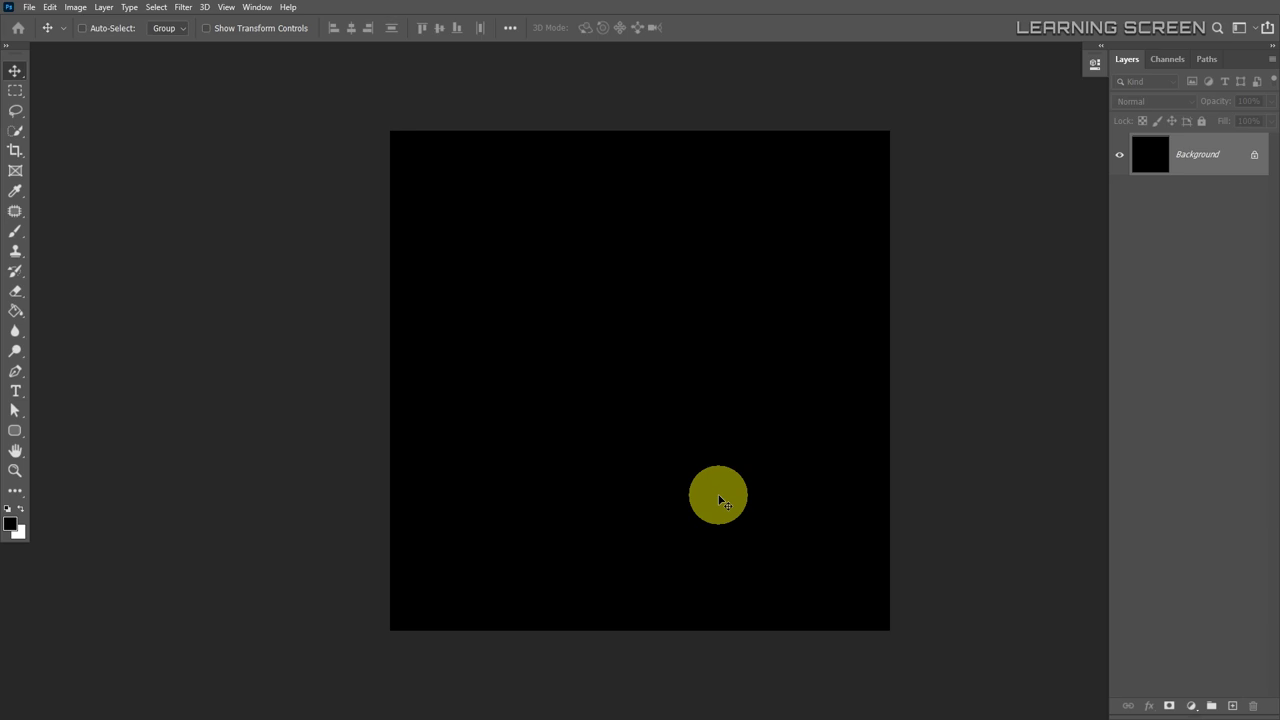
Duplicate the Background layer and render Difference Clouds on the copy.
right_click(1218, 164)
click(1218, 189)
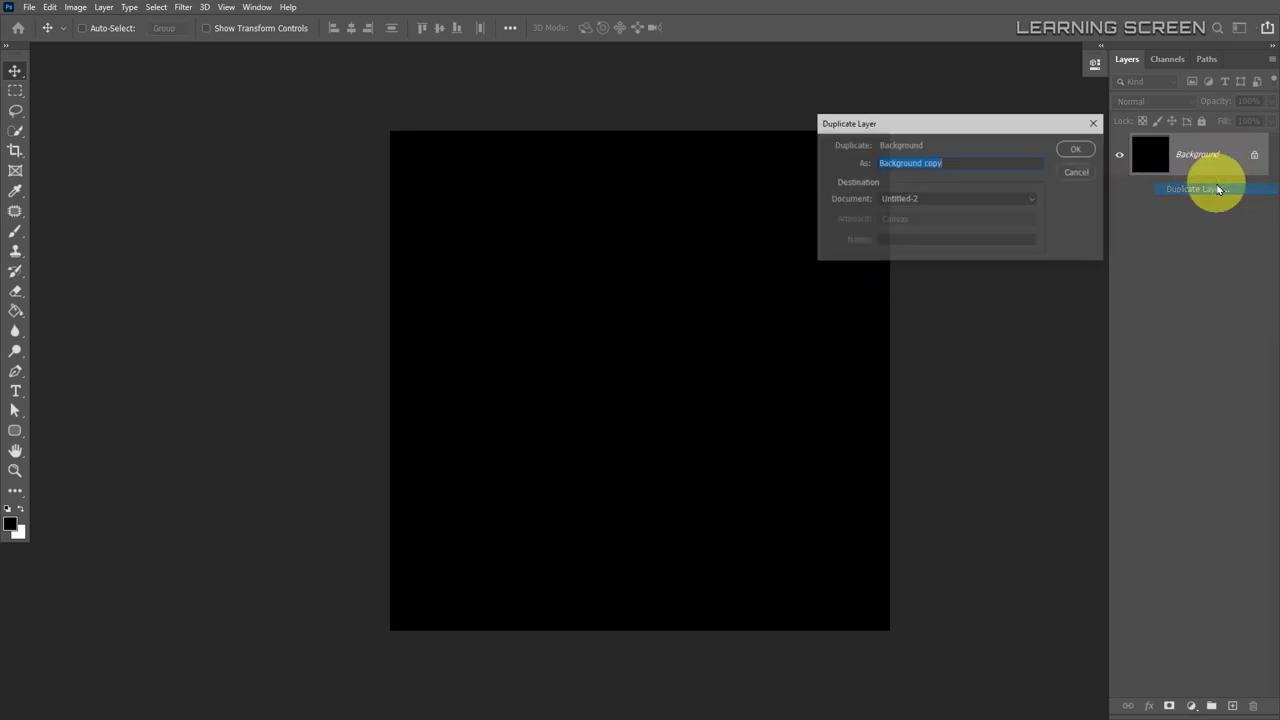
click(1078, 150)
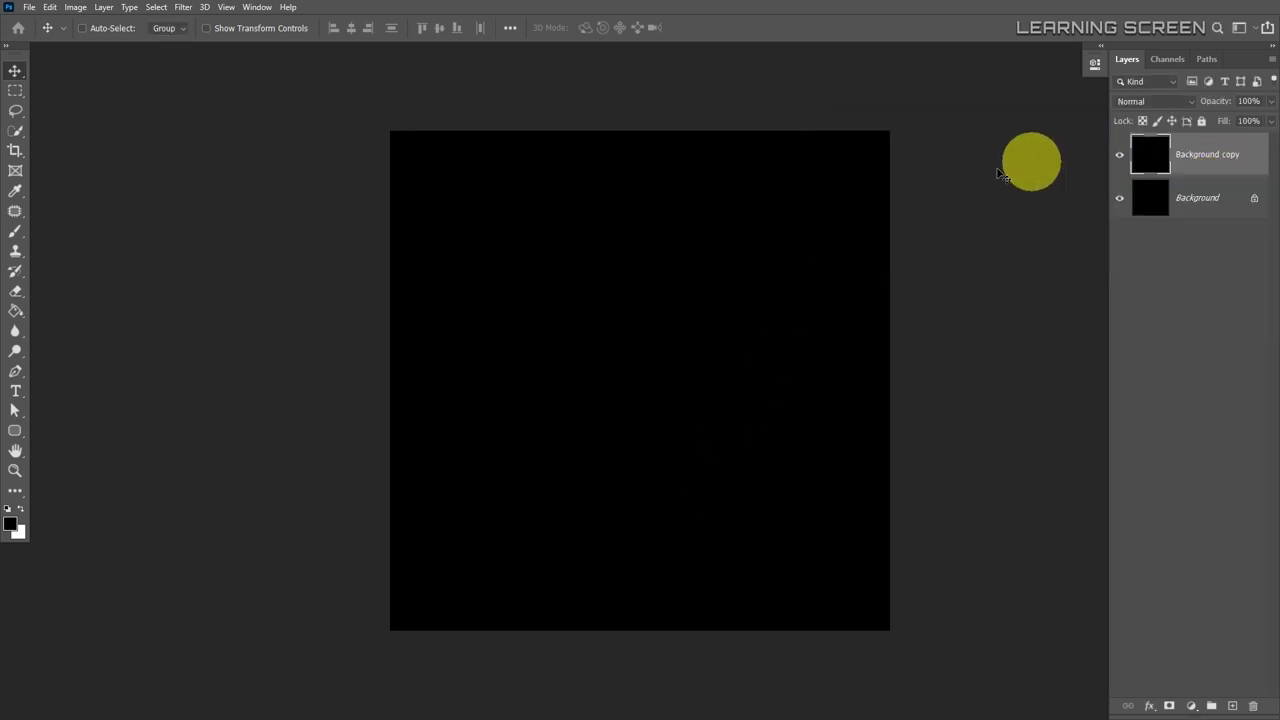
click(183, 8)
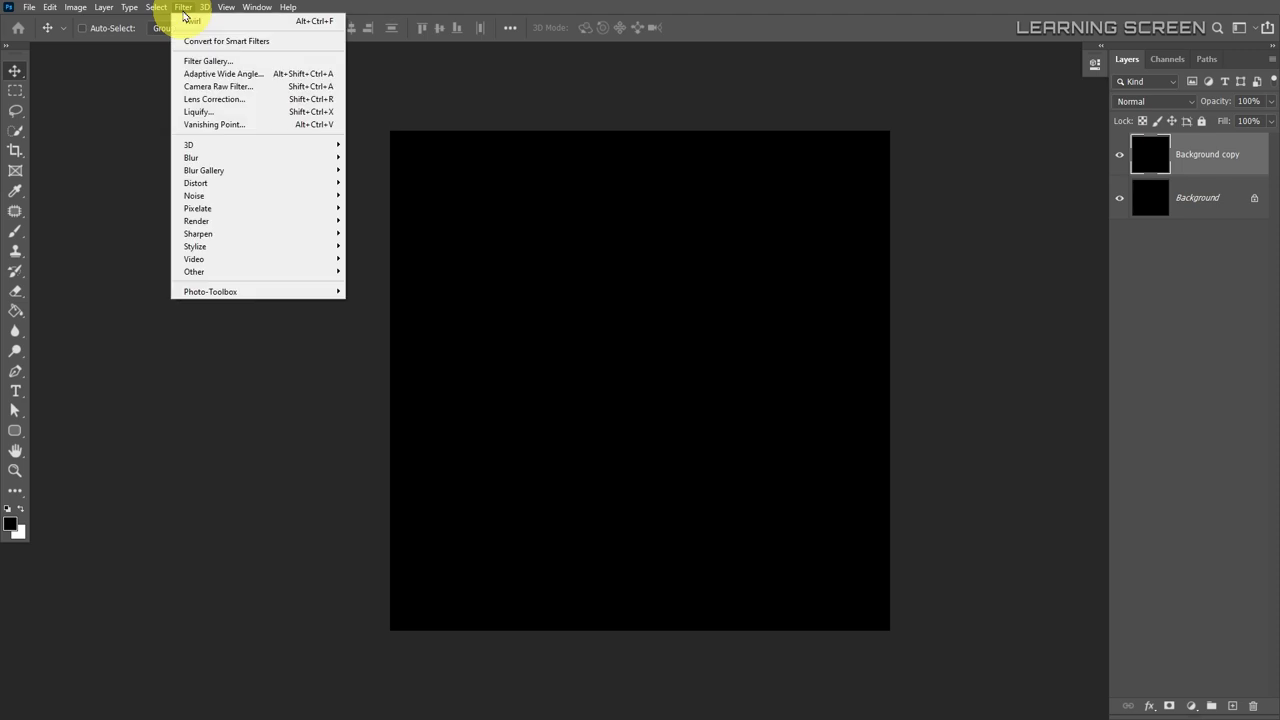
mouse_move(197, 222)
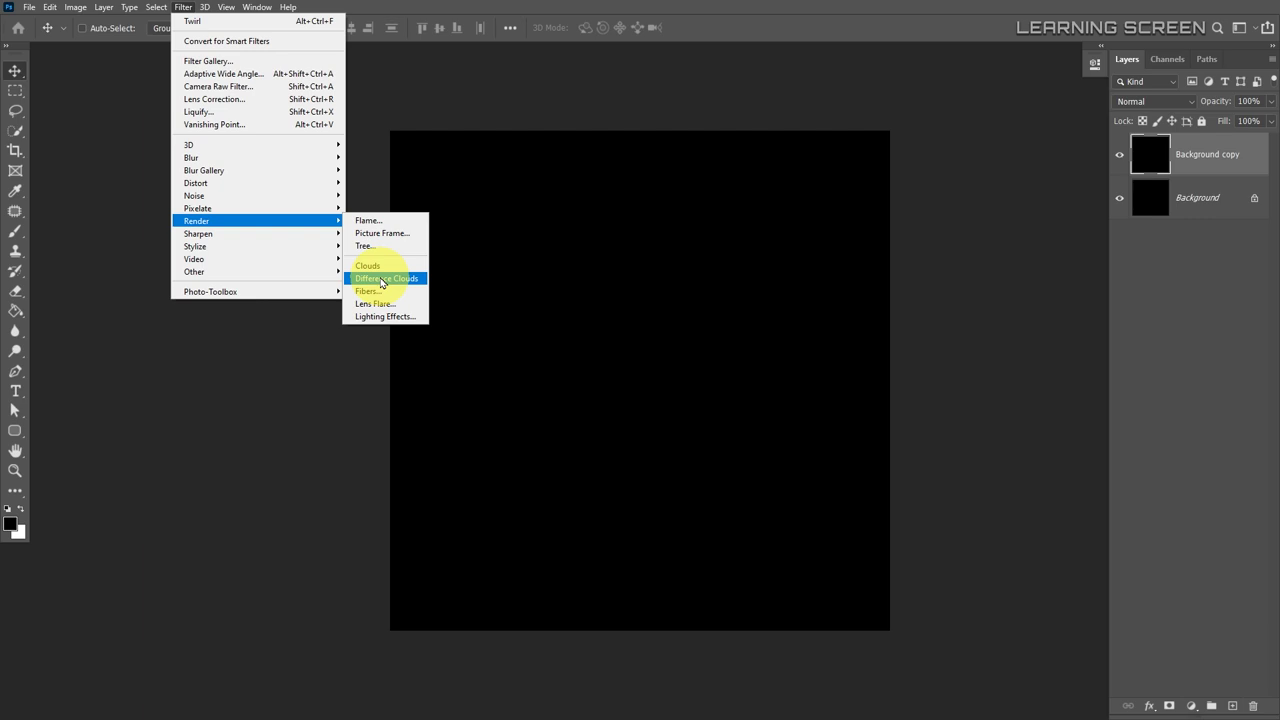
click(381, 282)
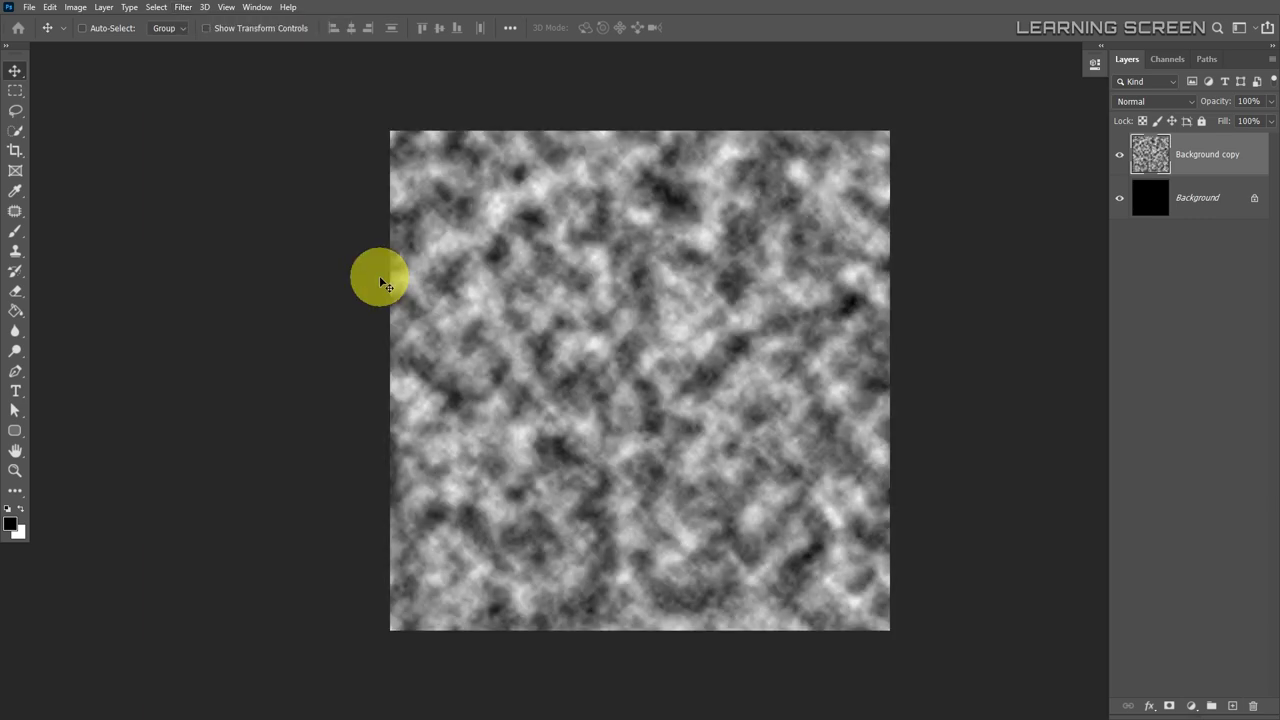
Apply the Minimum filter to the cloud layer with Roundness preserved and an increased radius.
click(183, 7)
mouse_move(323, 271)
click(366, 322)
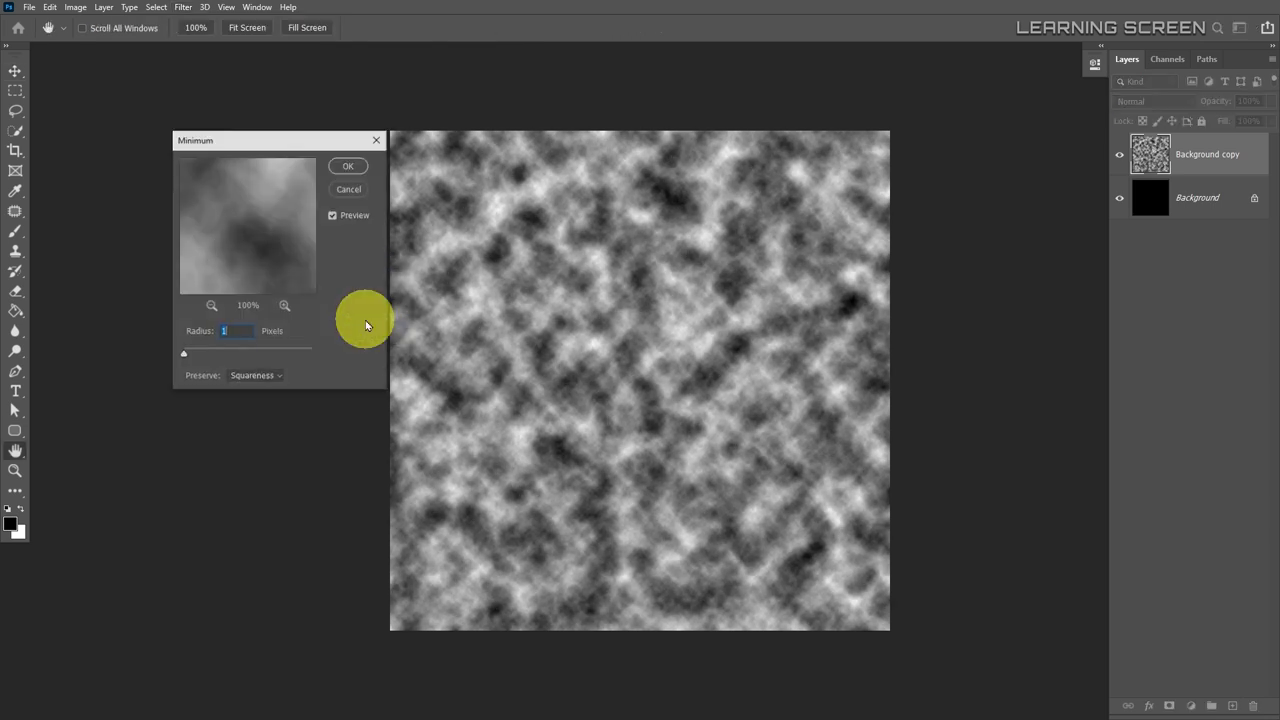
click(262, 376)
click(250, 400)
drag(187, 357, 219, 358)
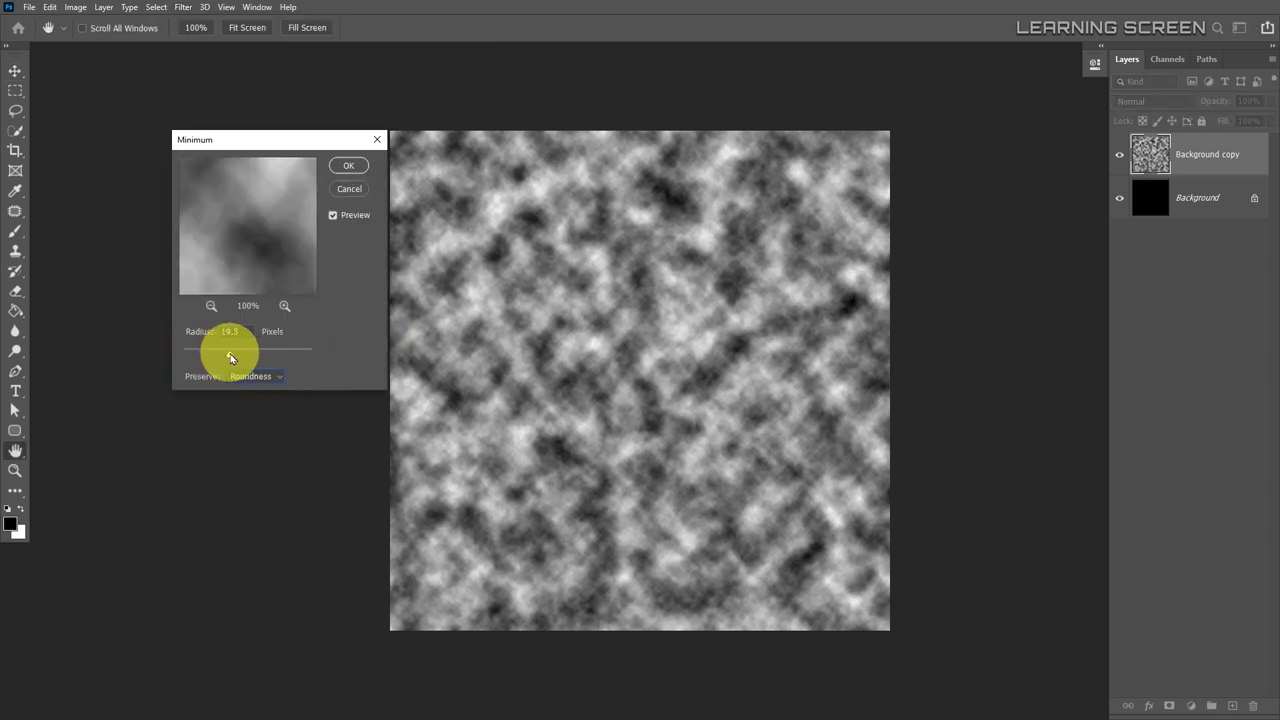
click(343, 166)
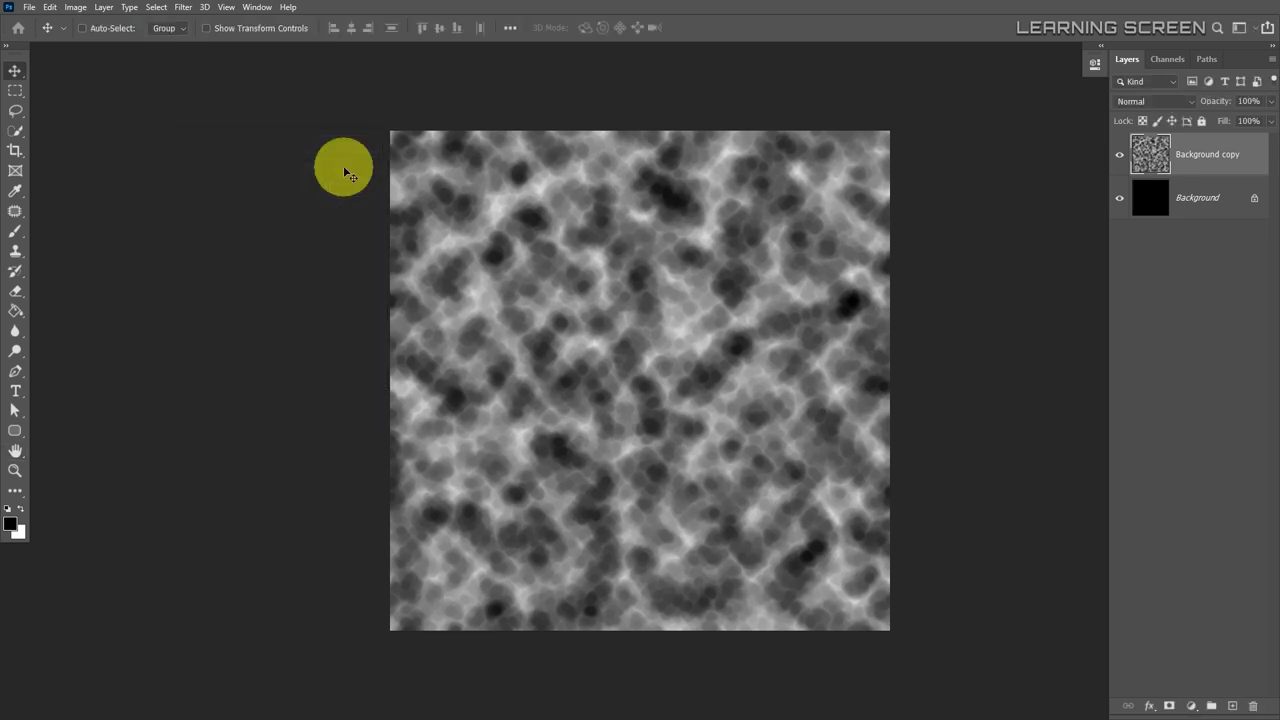
Select a thin full-width horizontal band across the middle of the canvas and mask the cloud layer to it.
click(15, 90)
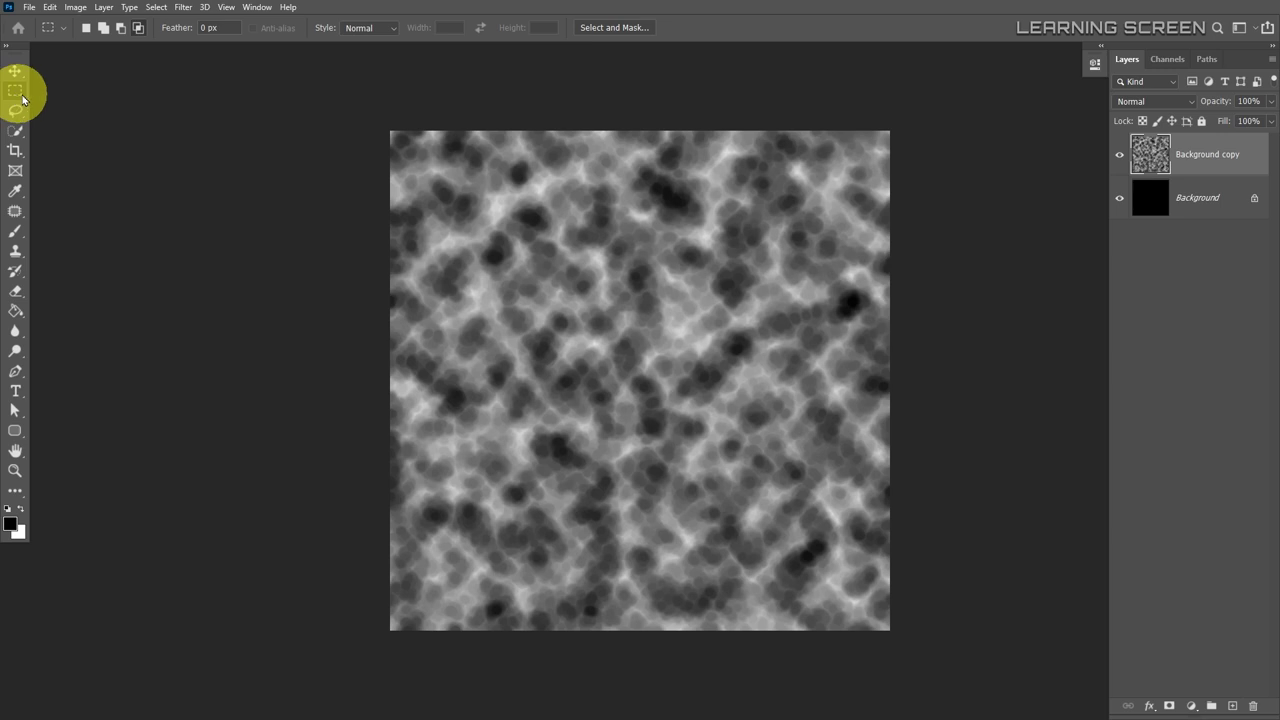
drag(355, 358, 968, 440)
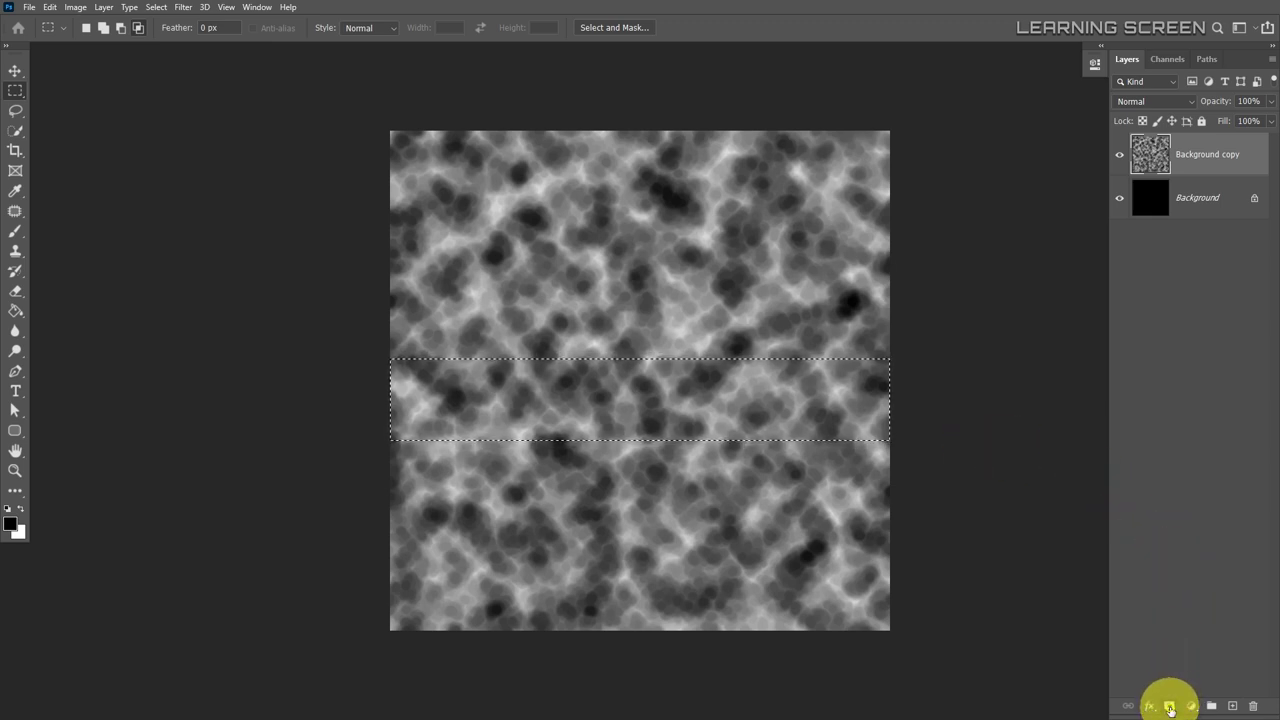
click(1170, 707)
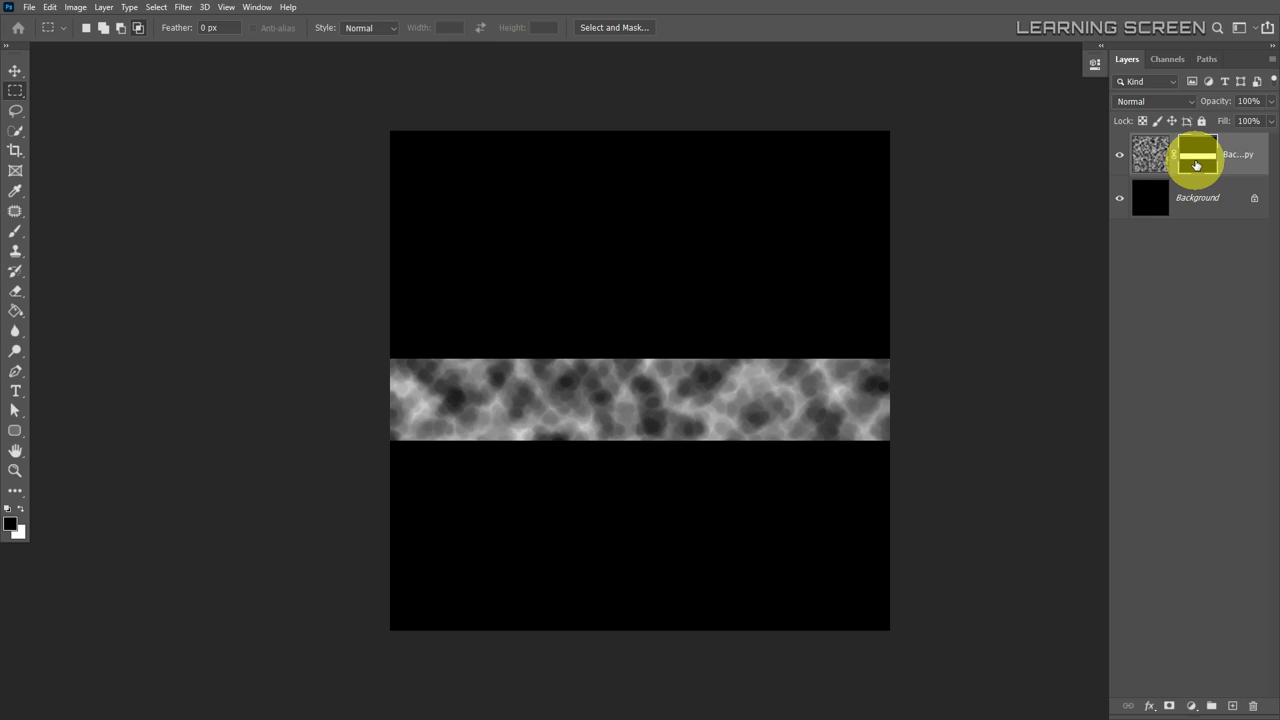
Feather the cloud layer's mask by about 97.4 px and apply the mask to the layer.
click(257, 7)
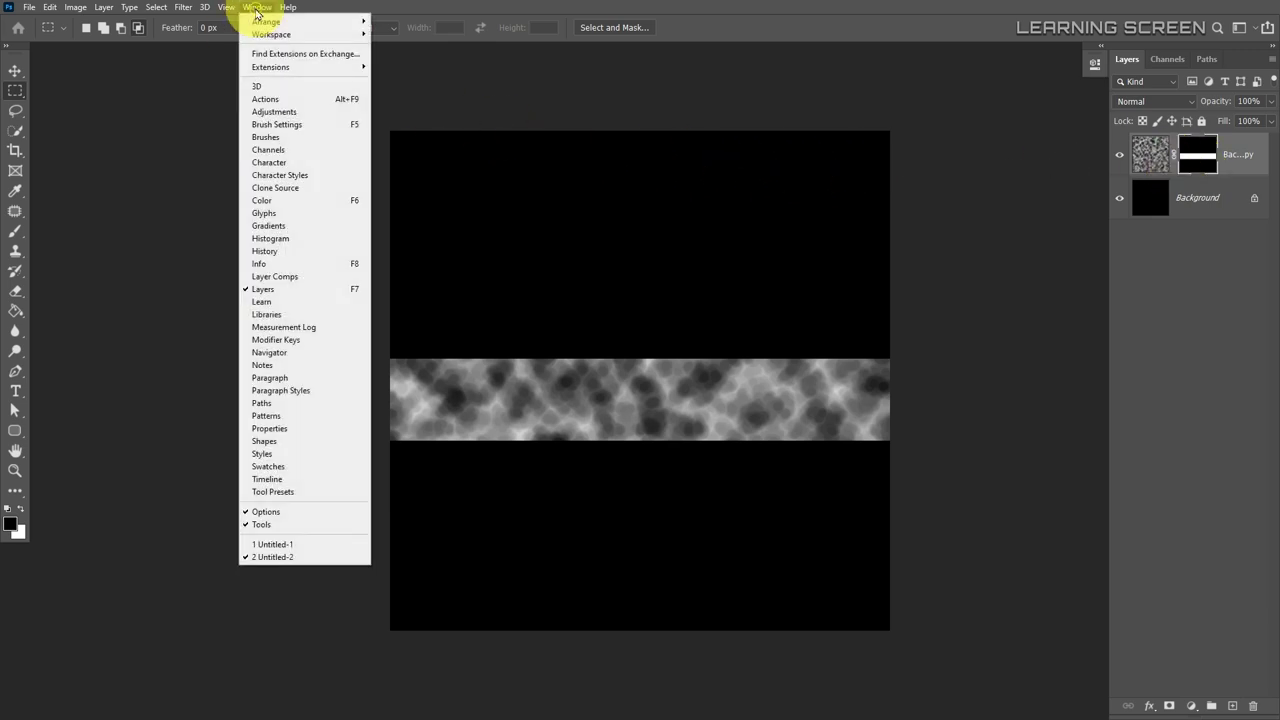
click(300, 428)
drag(898, 200, 1004, 203)
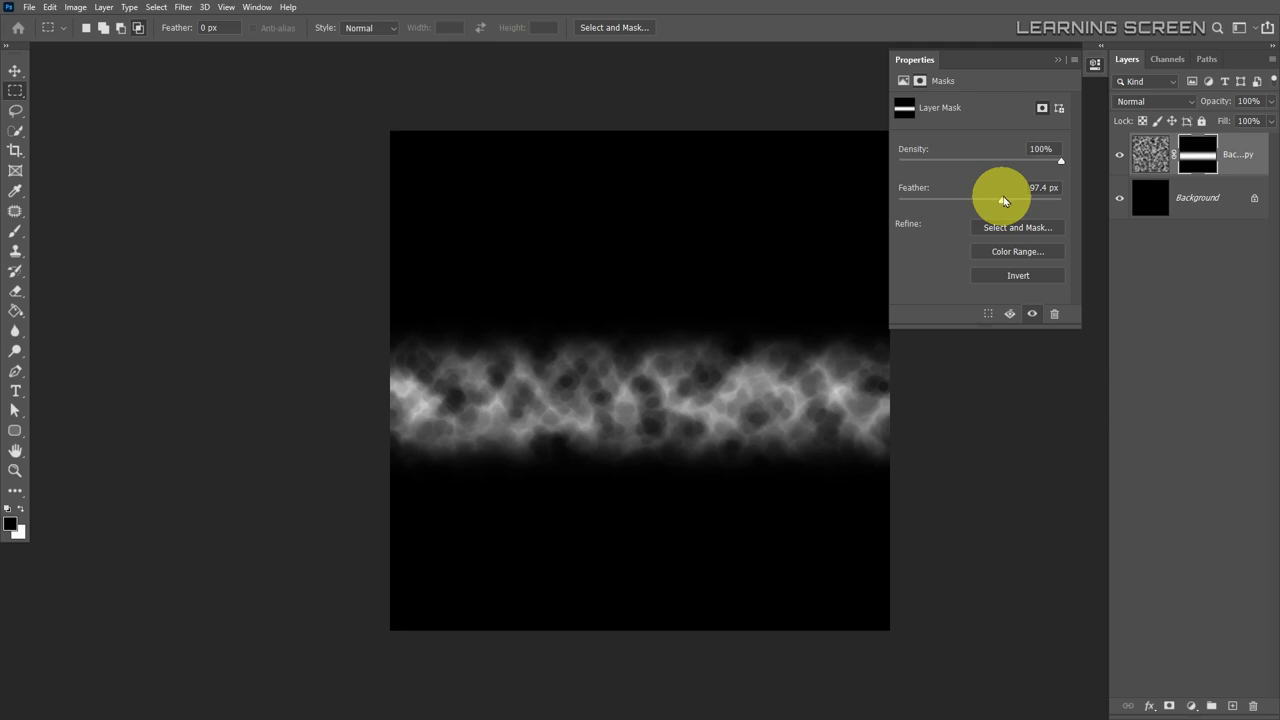
click(1057, 60)
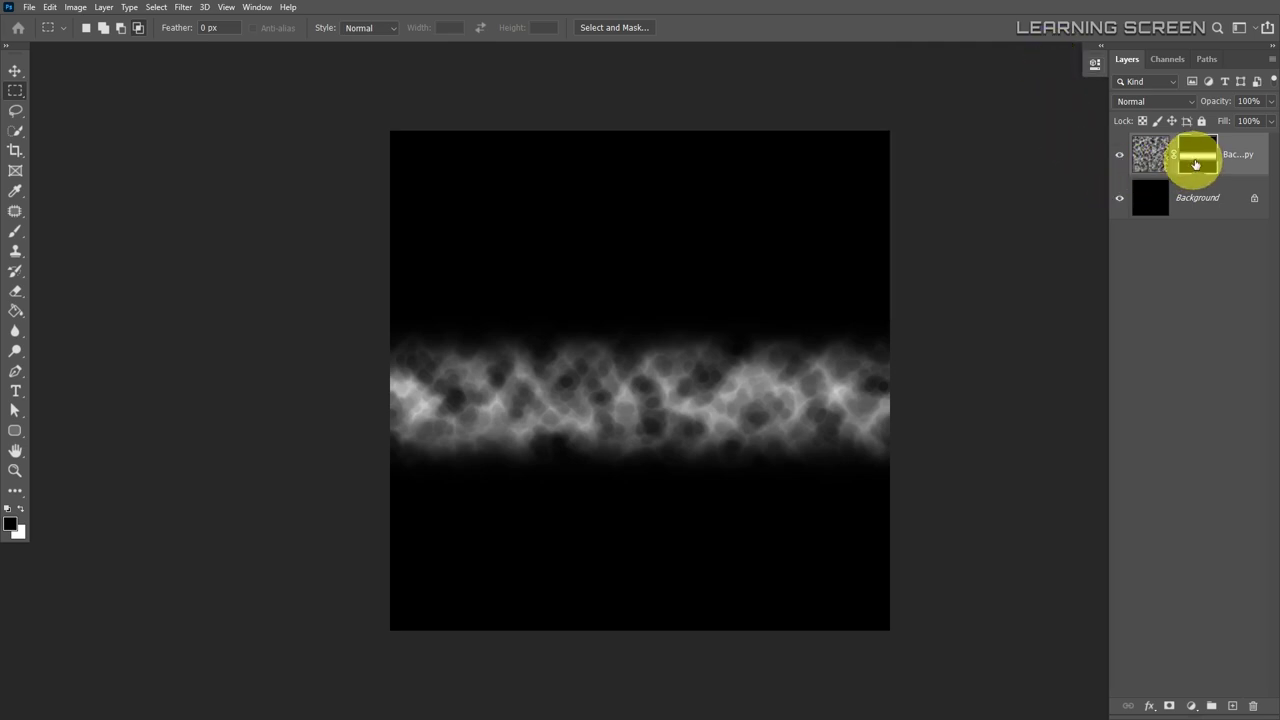
right_click(1199, 162)
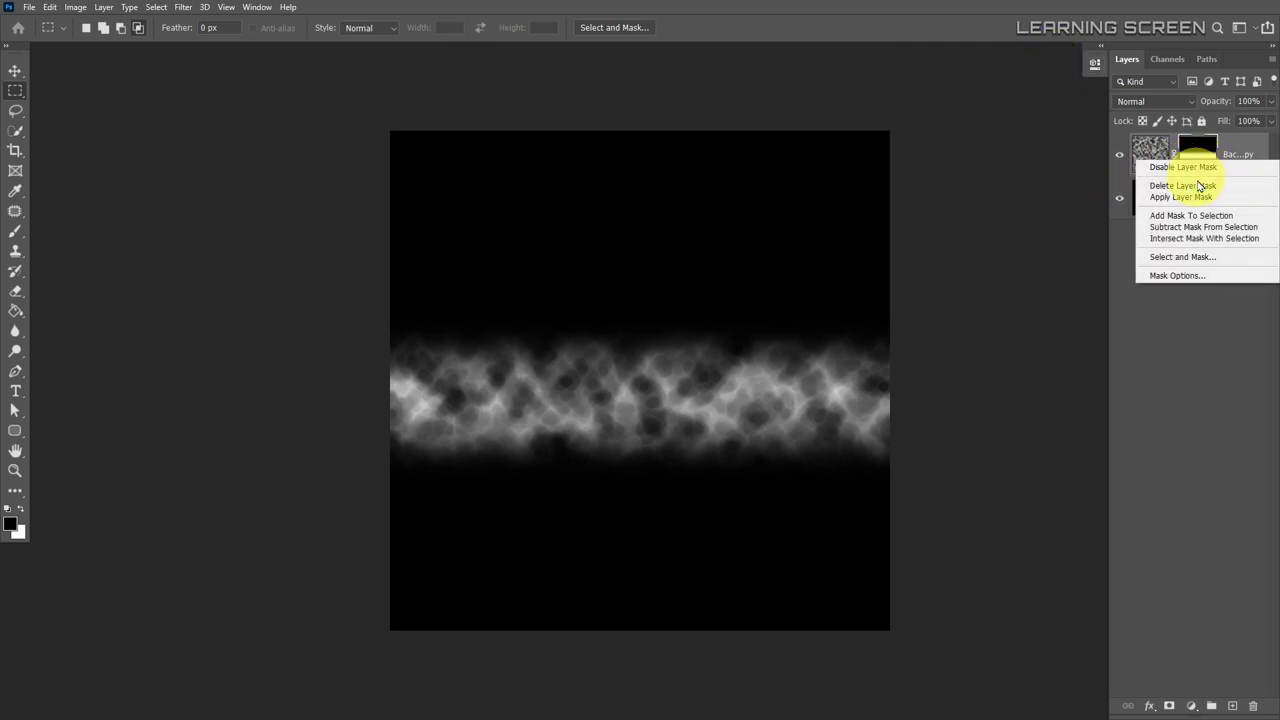
click(1200, 196)
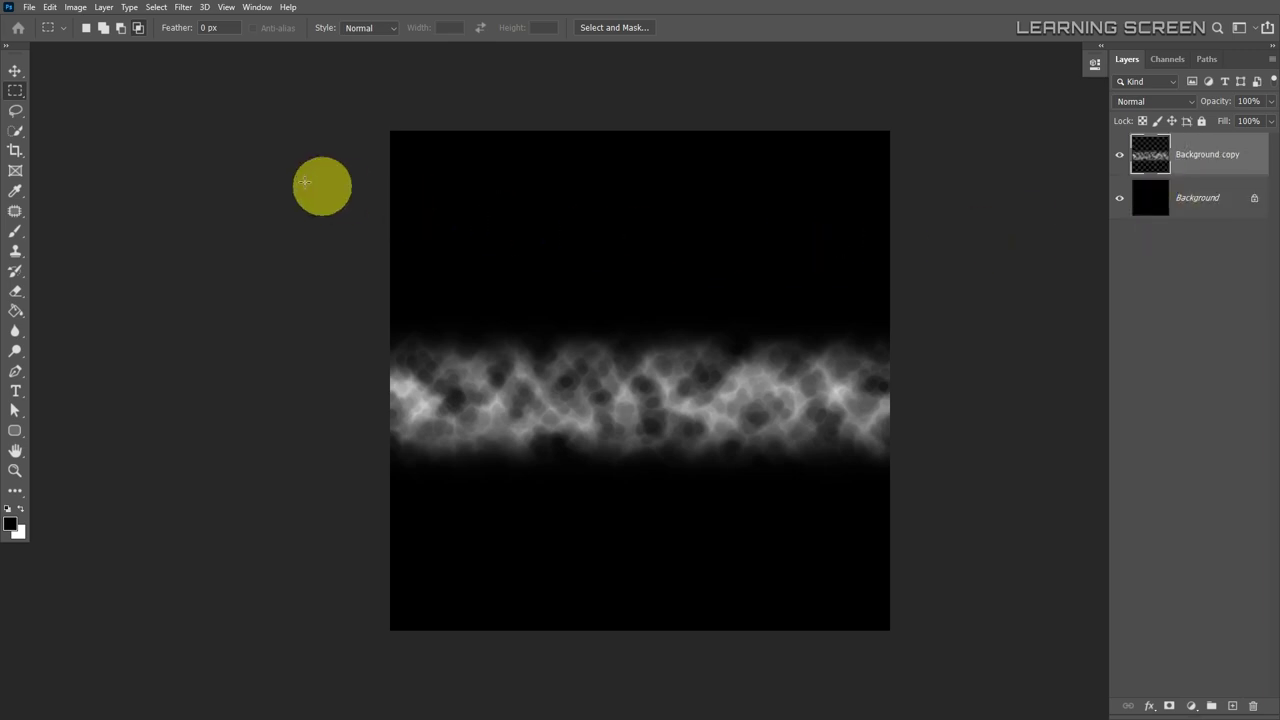
Move the cloud band left until its right end lies inside the canvas, and duplicate the layer.
click(16, 72)
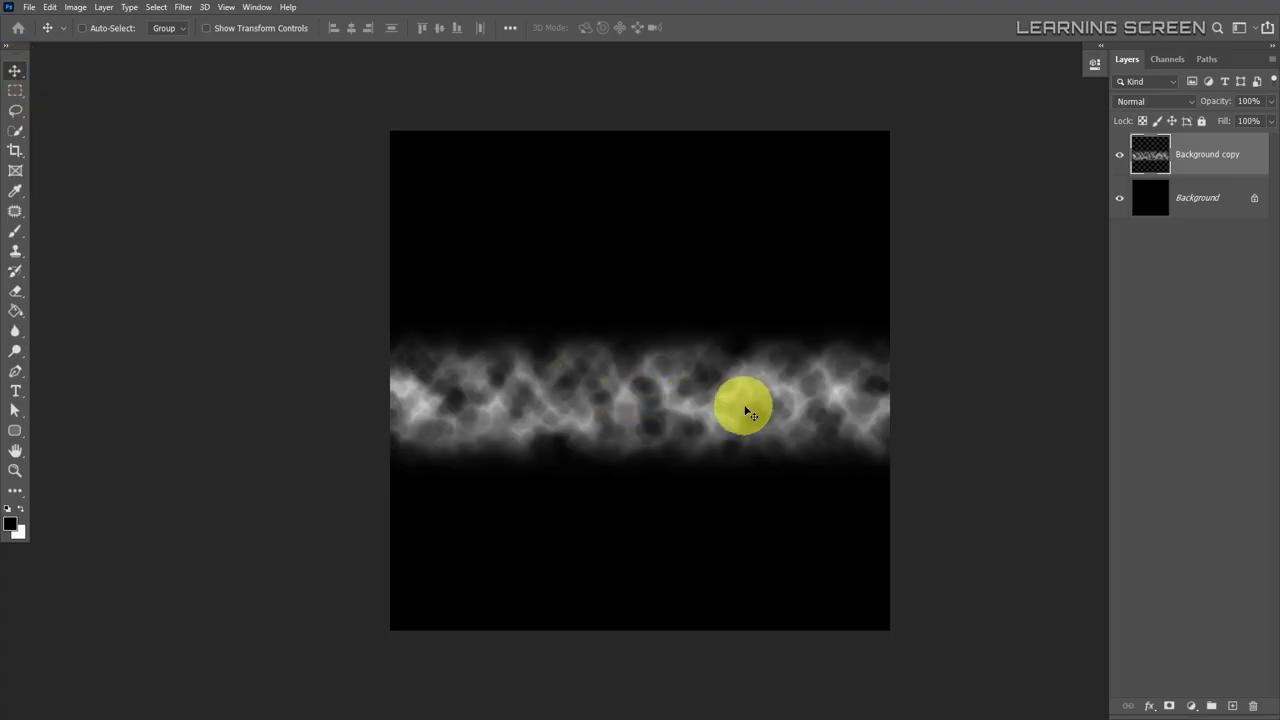
drag(757, 408, 465, 398)
right_click(1222, 170)
click(1120, 208)
click(1073, 149)
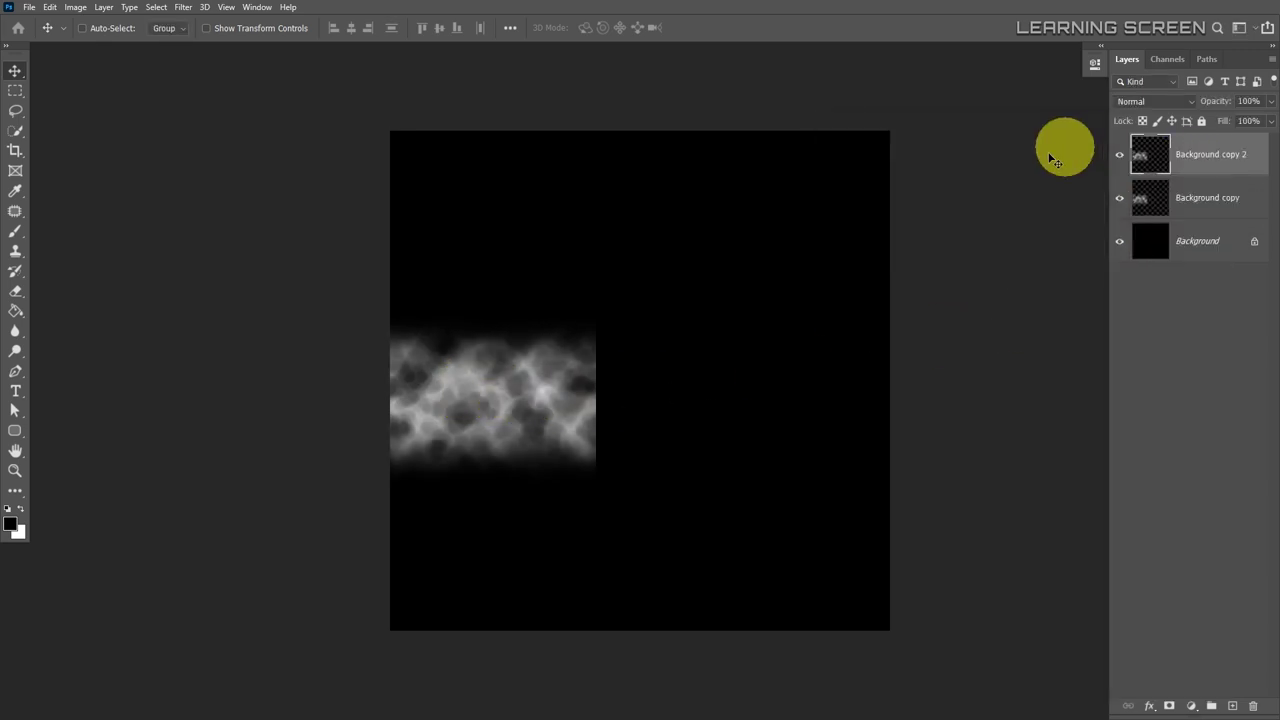
Place Background copy 2 edge to edge on the right of the original band and flip it horizontally.
drag(447, 400, 866, 397)
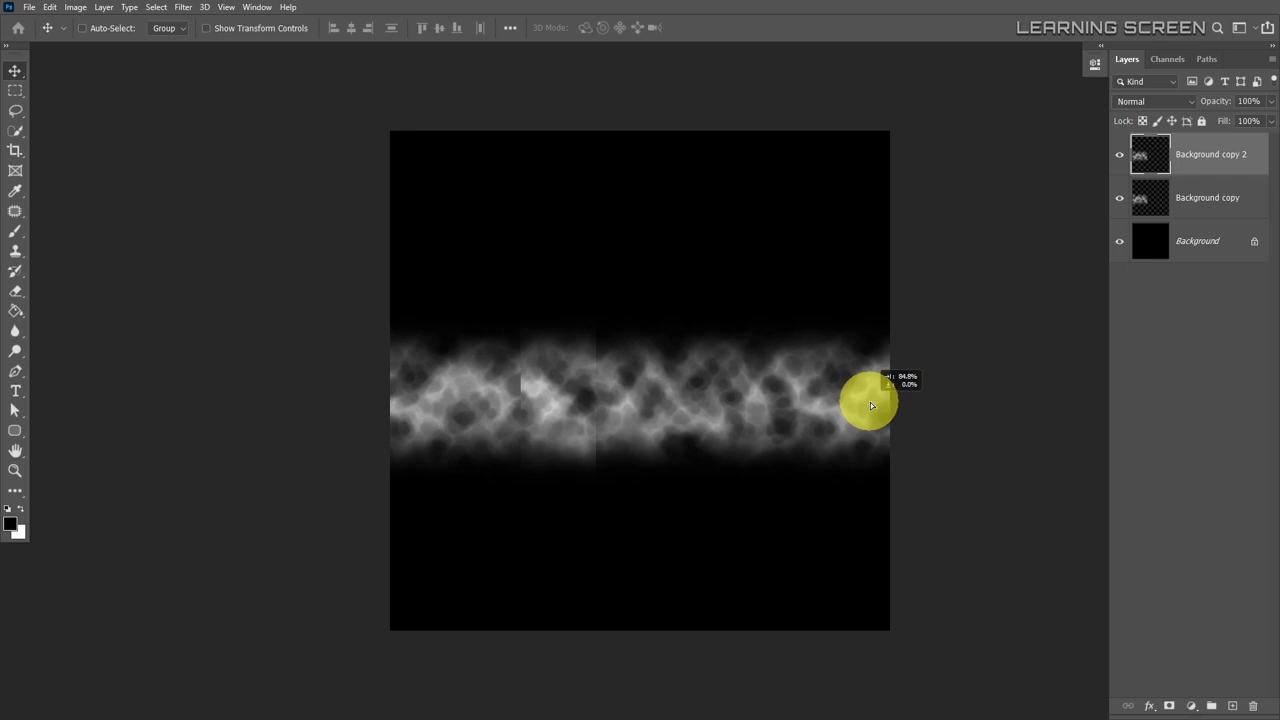
drag(588, 408, 659, 408)
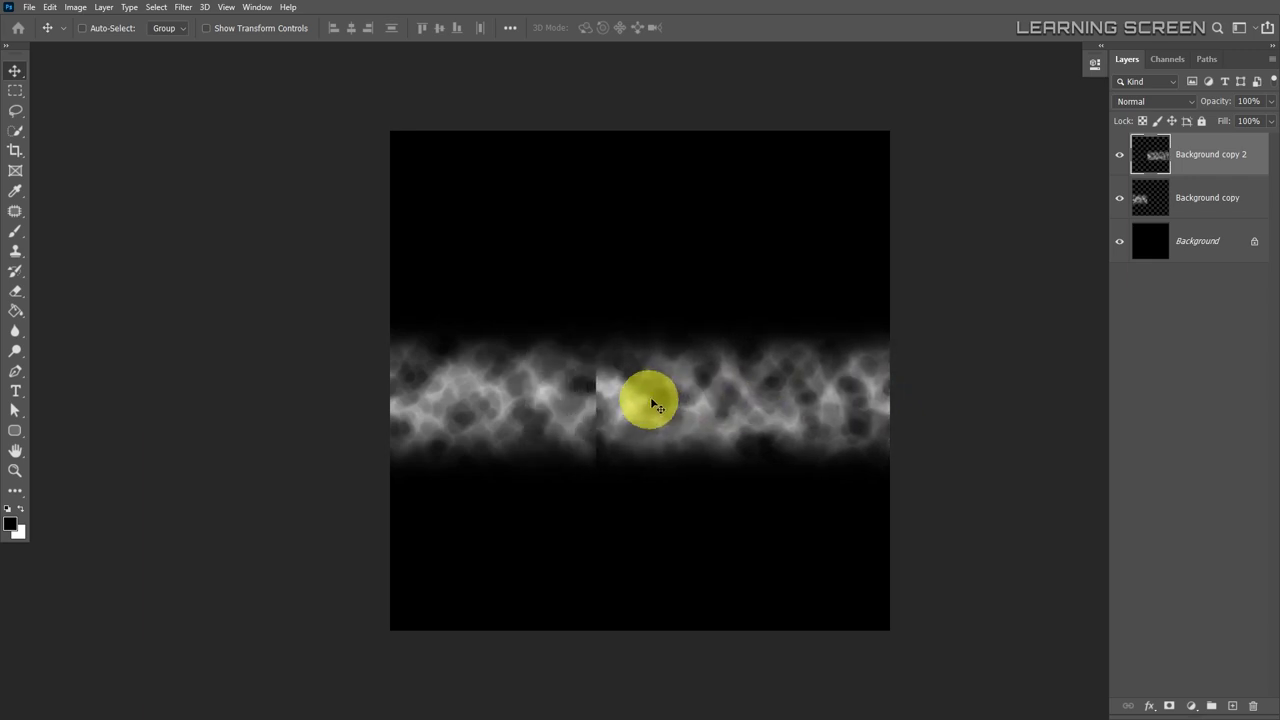
key(ctrl+t)
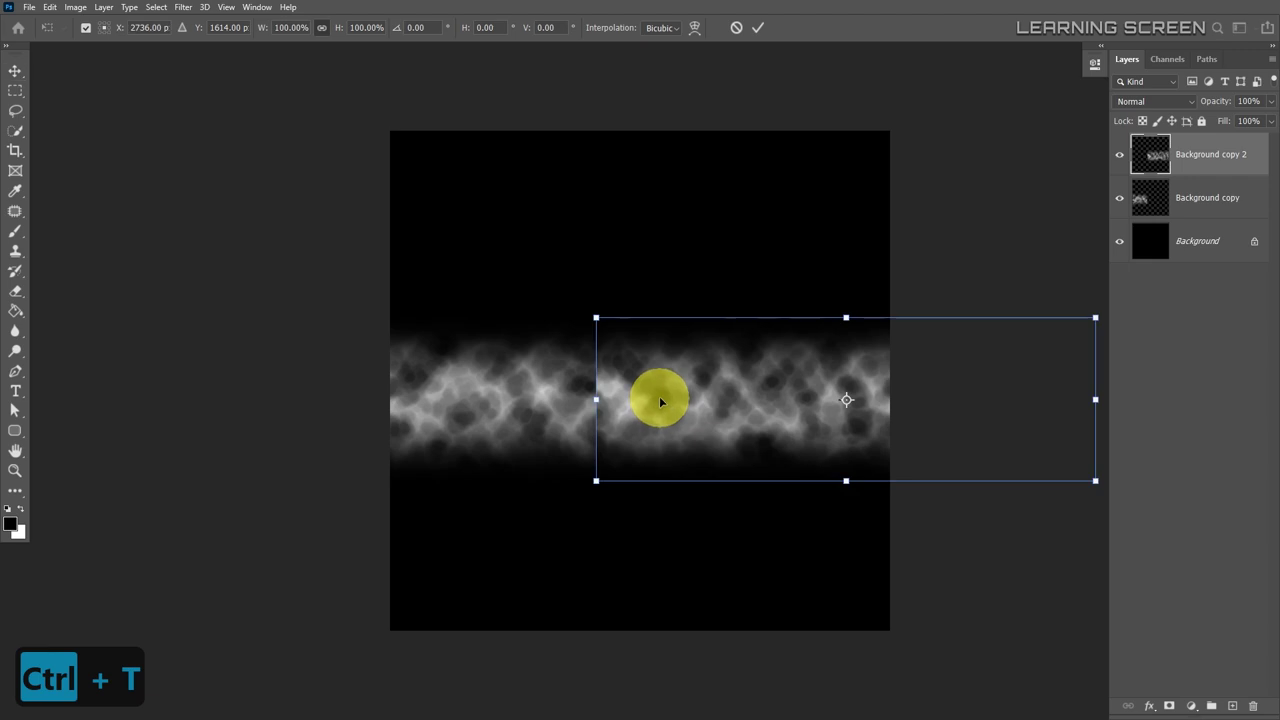
right_click(659, 399)
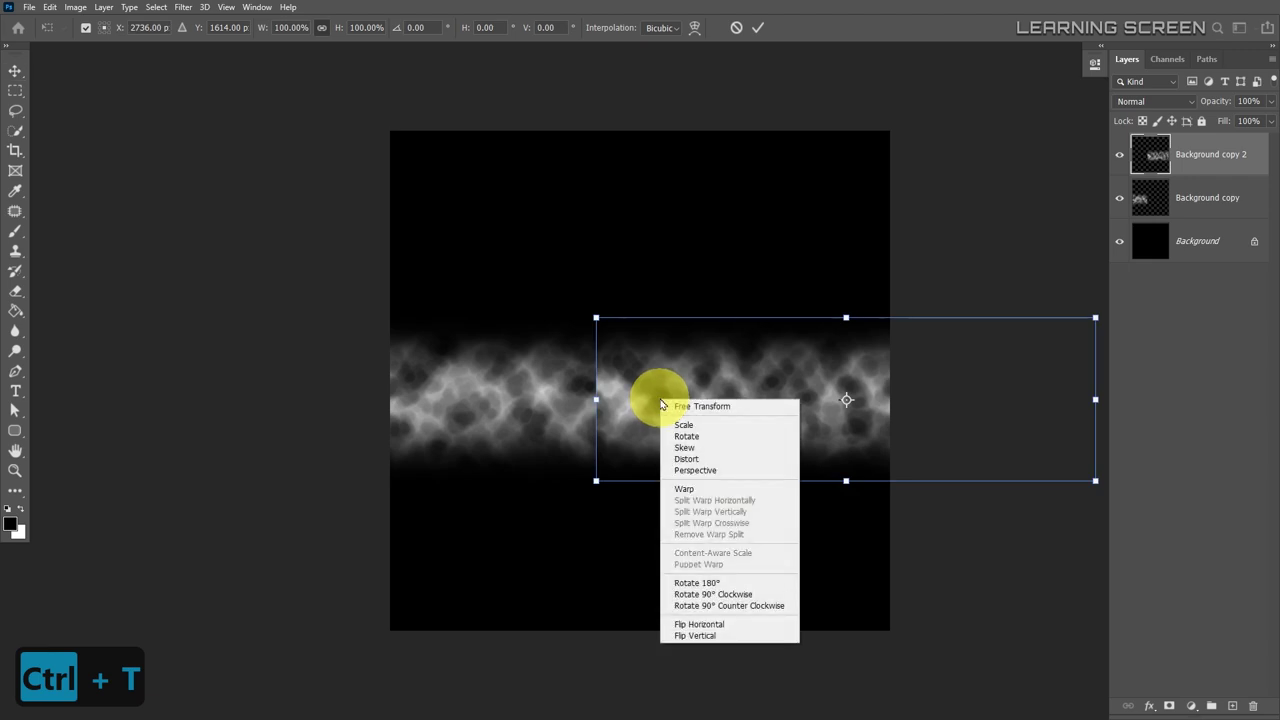
click(690, 624)
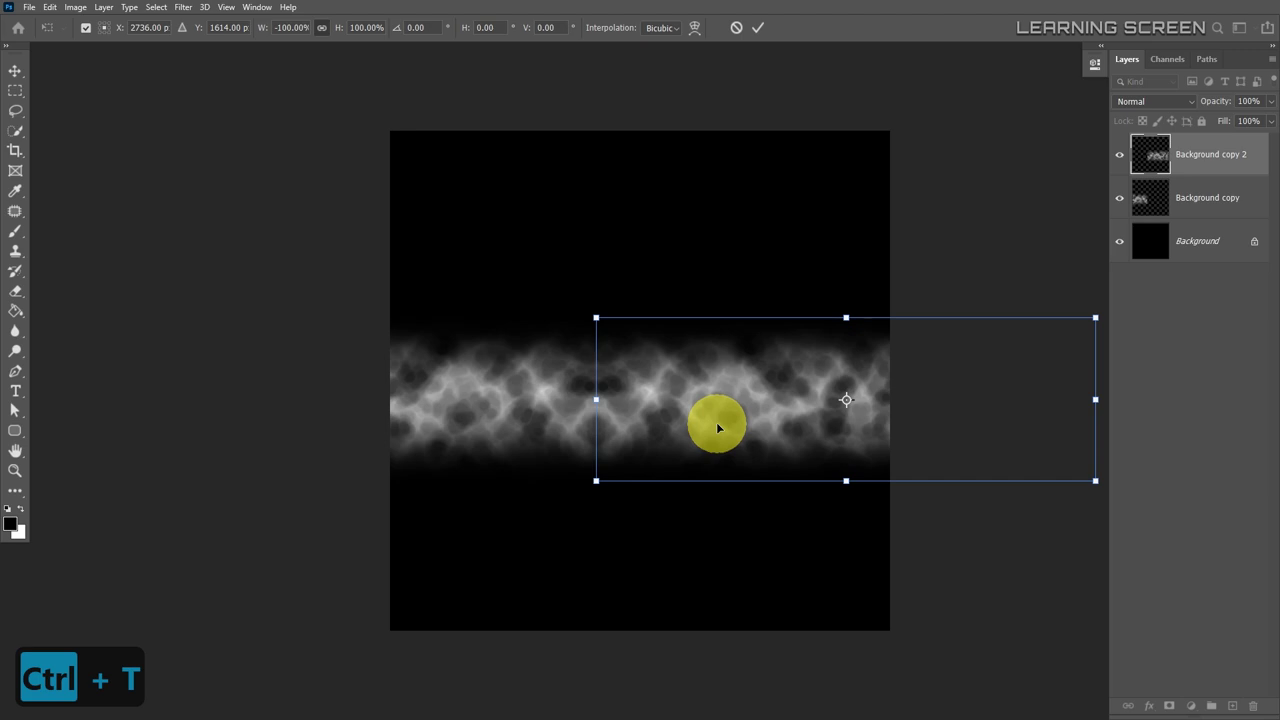
click(758, 27)
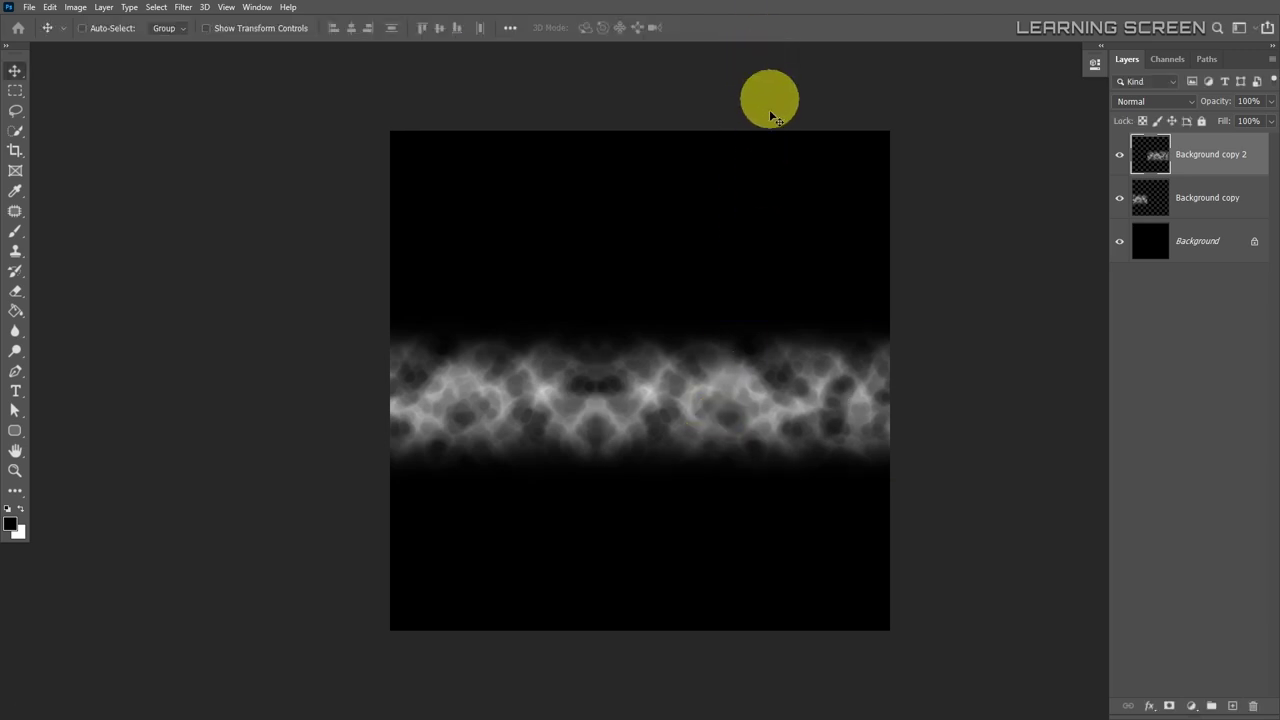
Move both band layers left until the band's right end meets the canvas centre, and duplicate Background copy 2.
shift+click(1234, 198)
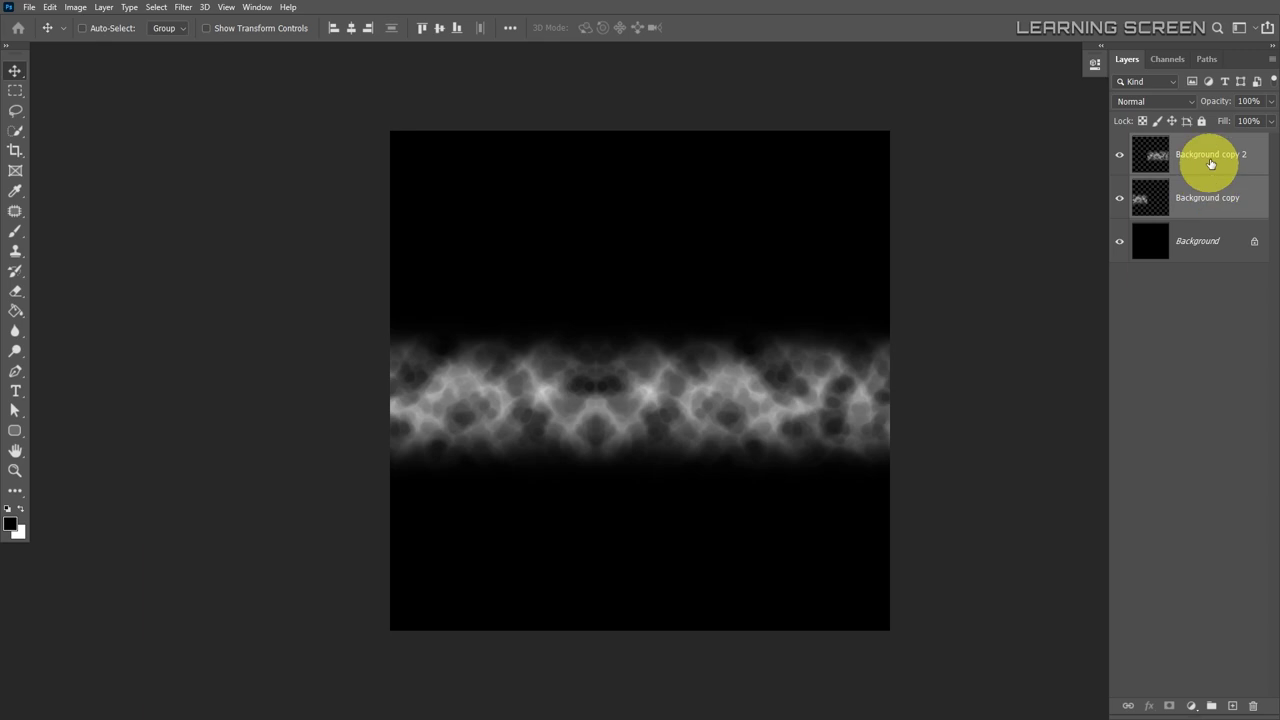
drag(769, 411, 313, 416)
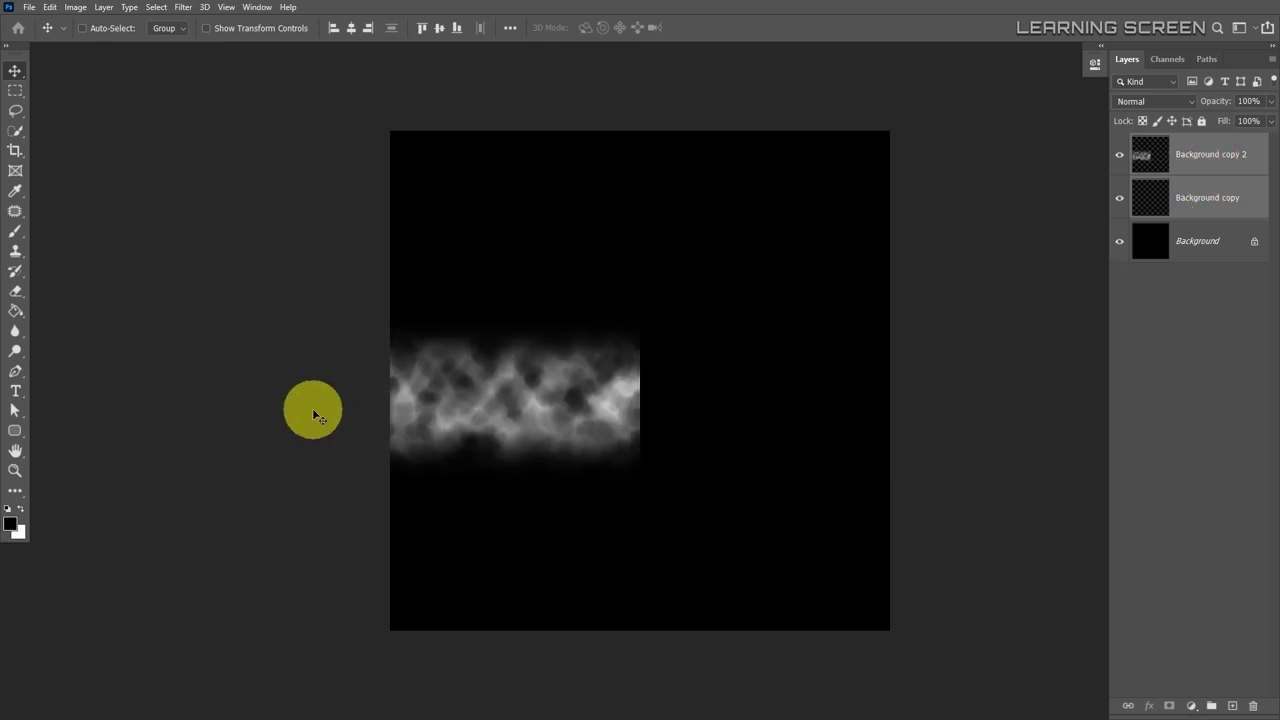
click(1247, 150)
right_click(1234, 152)
click(1110, 207)
click(1080, 149)
Move Background copy 3 to the canvas's right half, adjoining the left band at the centre, and flip it horizontally.
drag(520, 397, 720, 404)
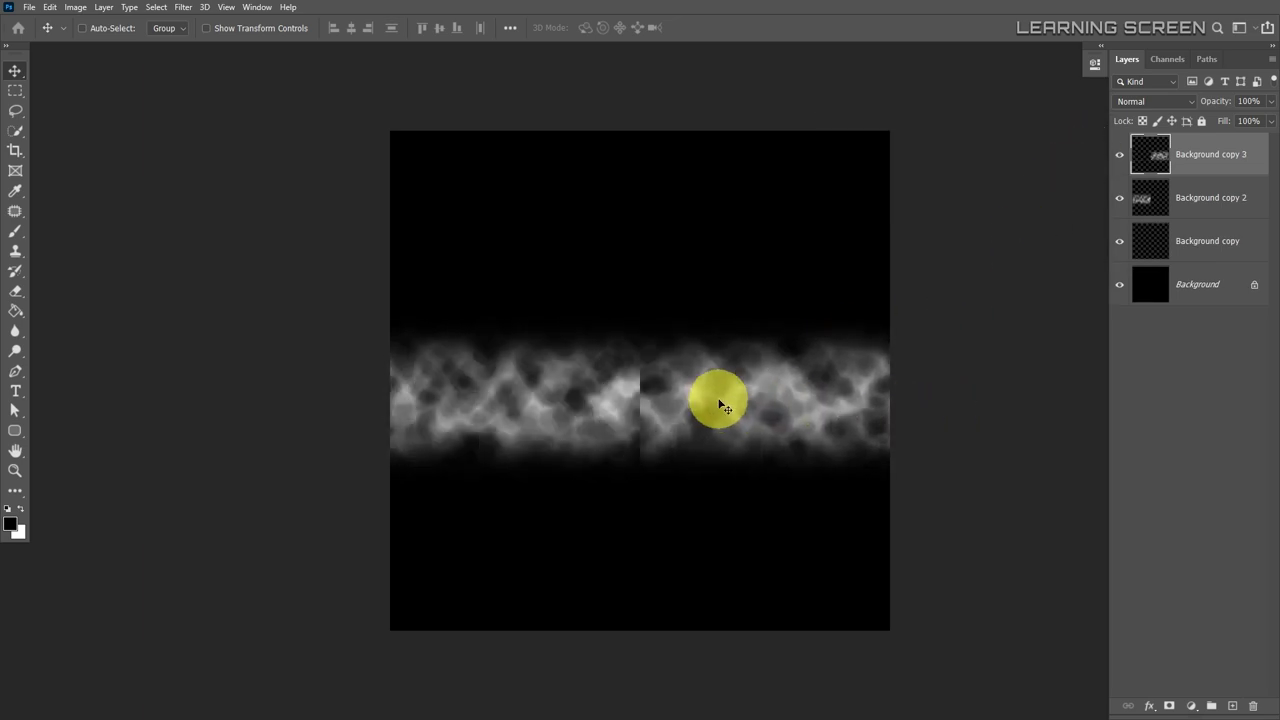
key(ctrl+t)
right_click(720, 403)
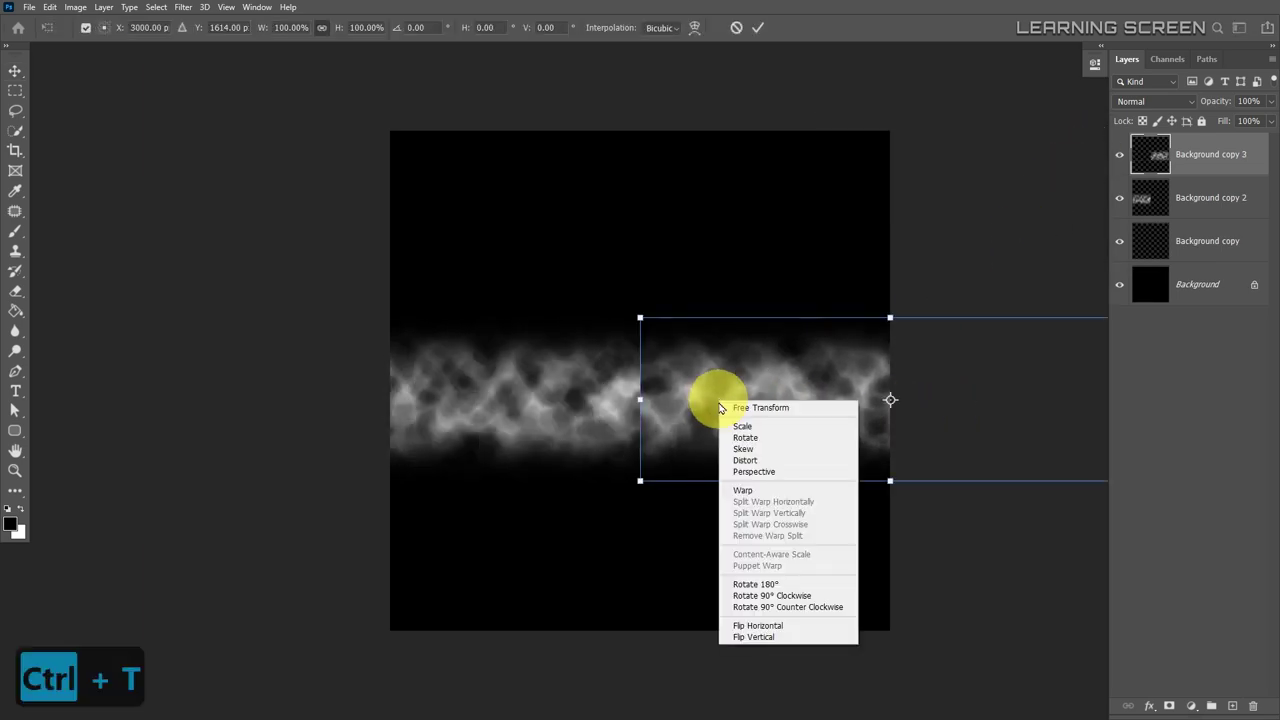
click(760, 627)
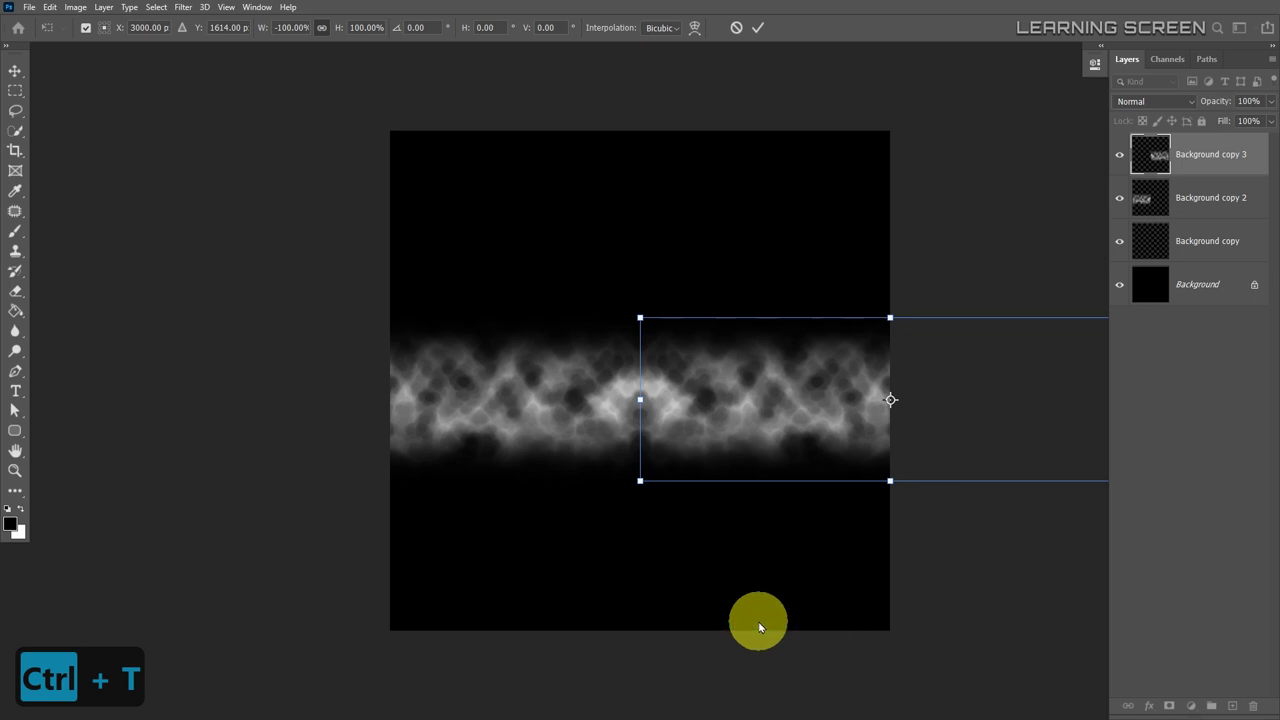
click(759, 28)
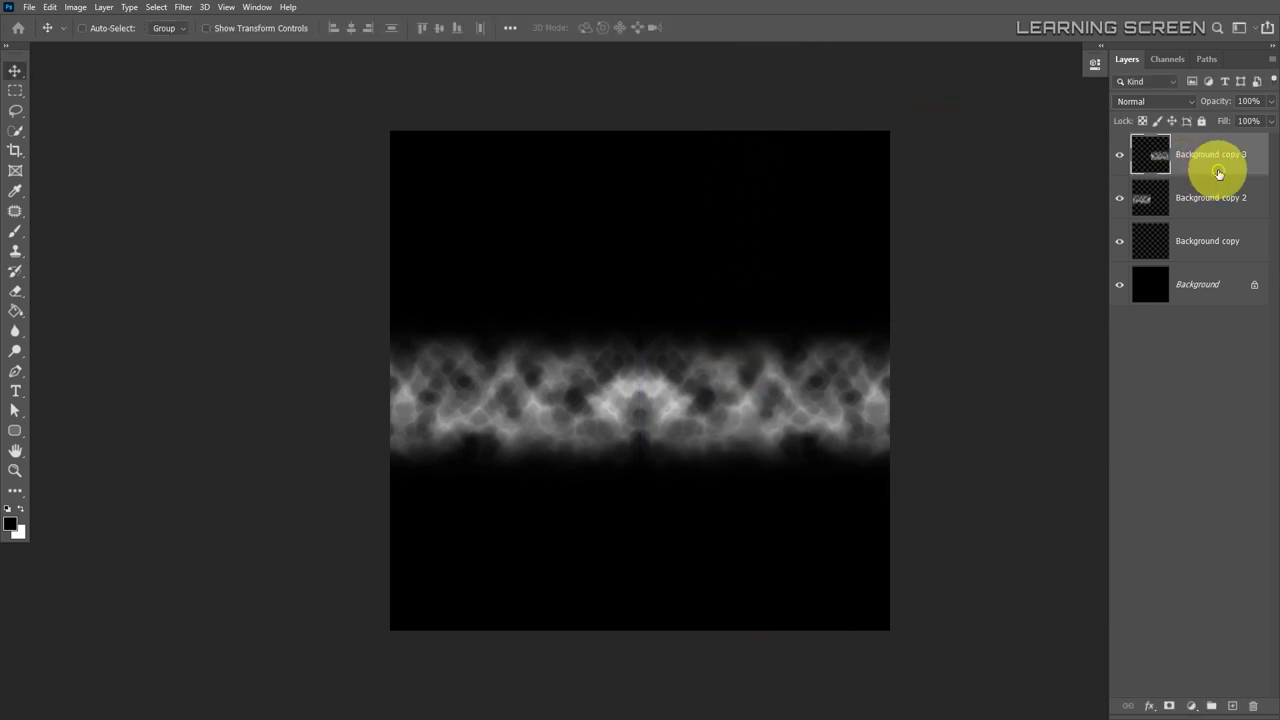
Merge Background copy, Background copy 2 and Background copy 3 into a single band layer.
shift+click(1222, 251)
right_click(1209, 194)
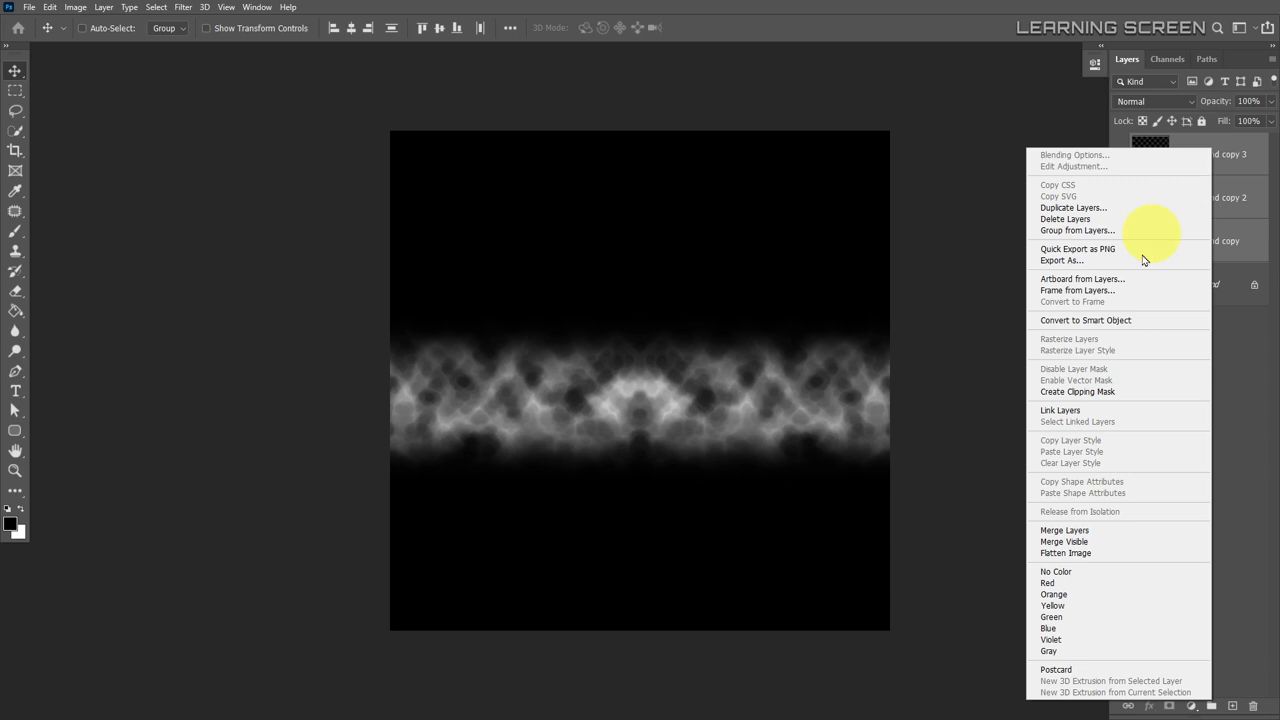
click(1103, 528)
Squeeze the merged band horizontally from both ends so its whole length fits exactly within the canvas width.
key(ctrl+minus)
key(ctrl+minus)
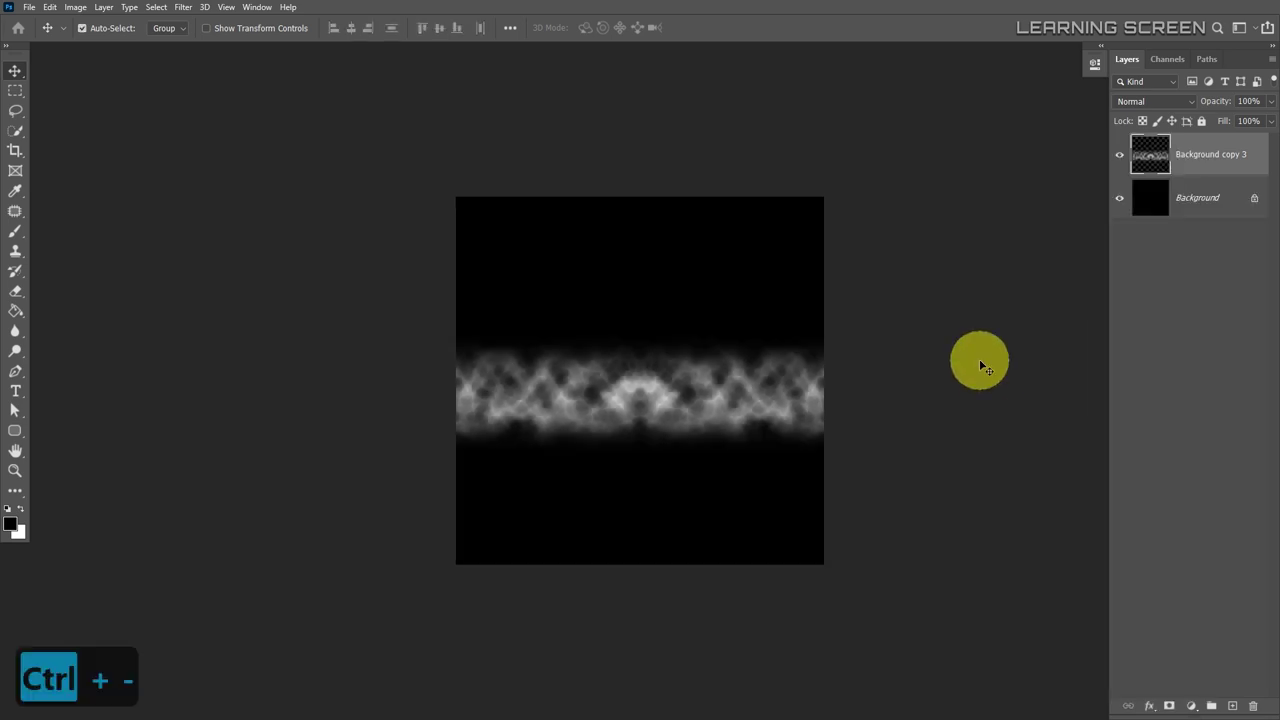
key(ctrl+t)
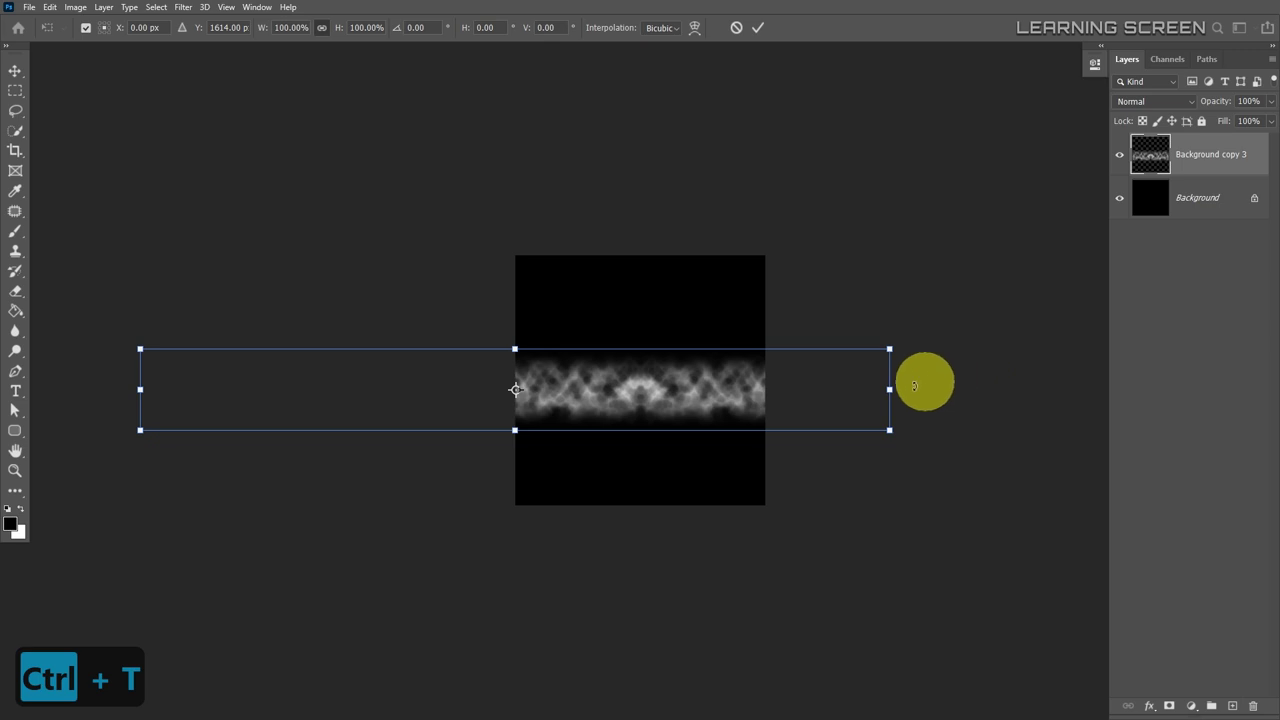
drag(889, 389, 768, 385)
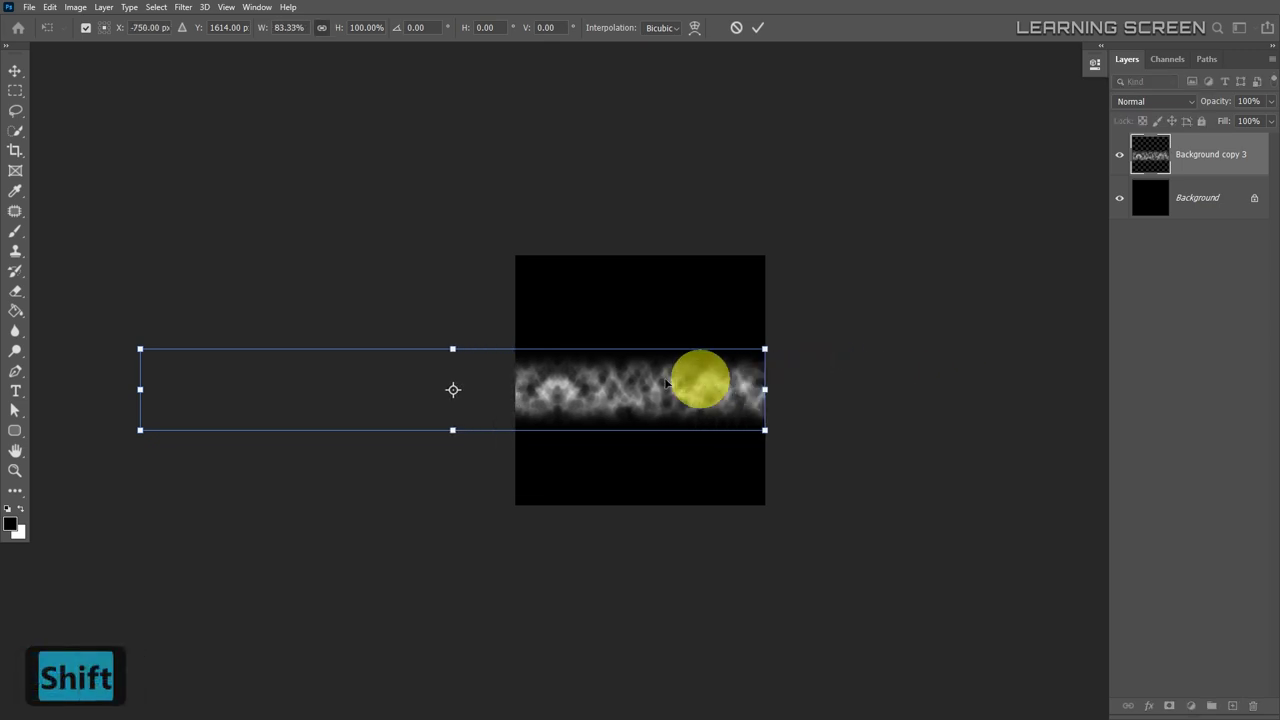
drag(138, 388, 514, 387)
click(758, 28)
Move the squeezed cloud band straight up to the canvas's upper edge.
key(ctrl+equal)
key(ctrl+equal)
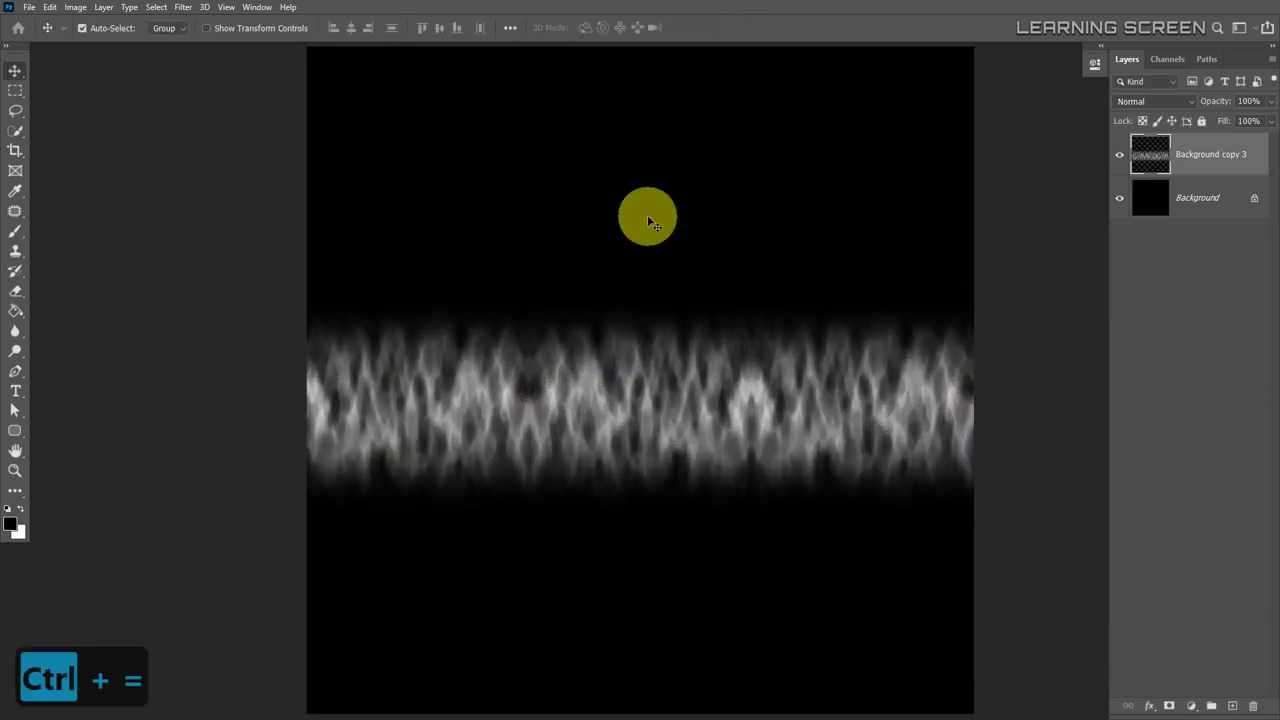
drag(623, 409, 622, 161)
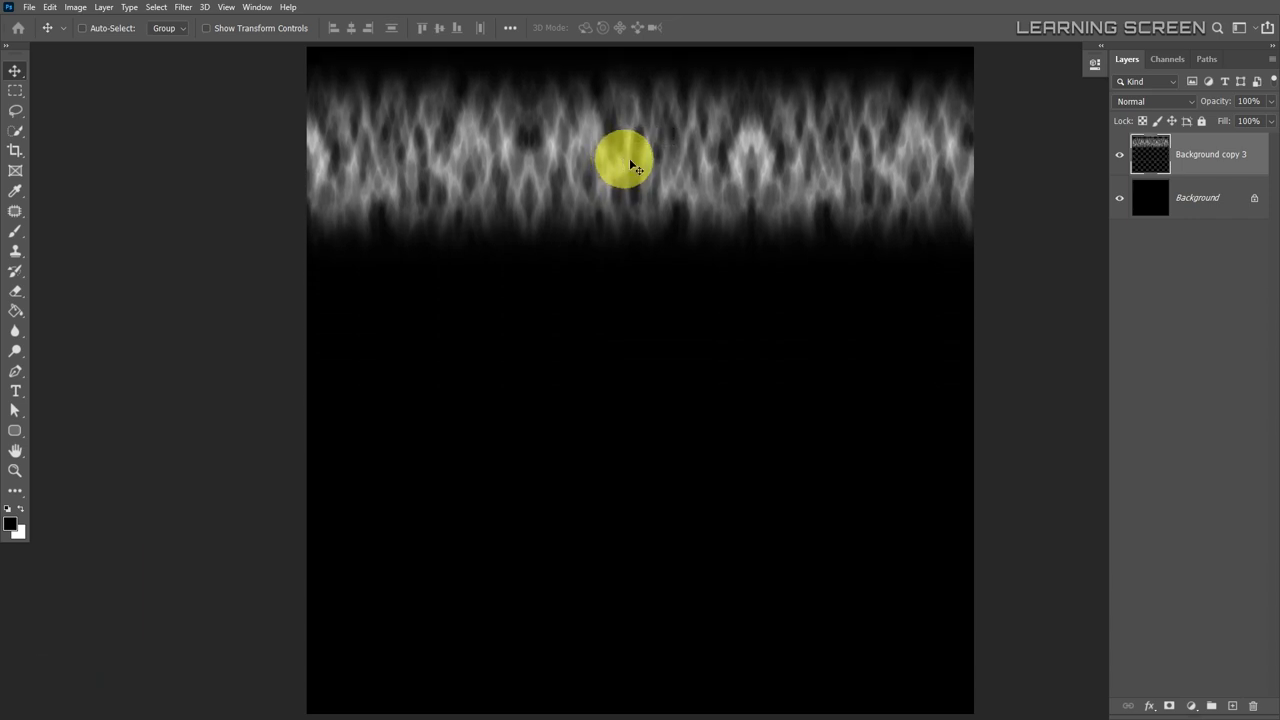
Merge the band layer with the black Background and unlock the result as a regular layer.
shift+click(1220, 196)
right_click(1217, 198)
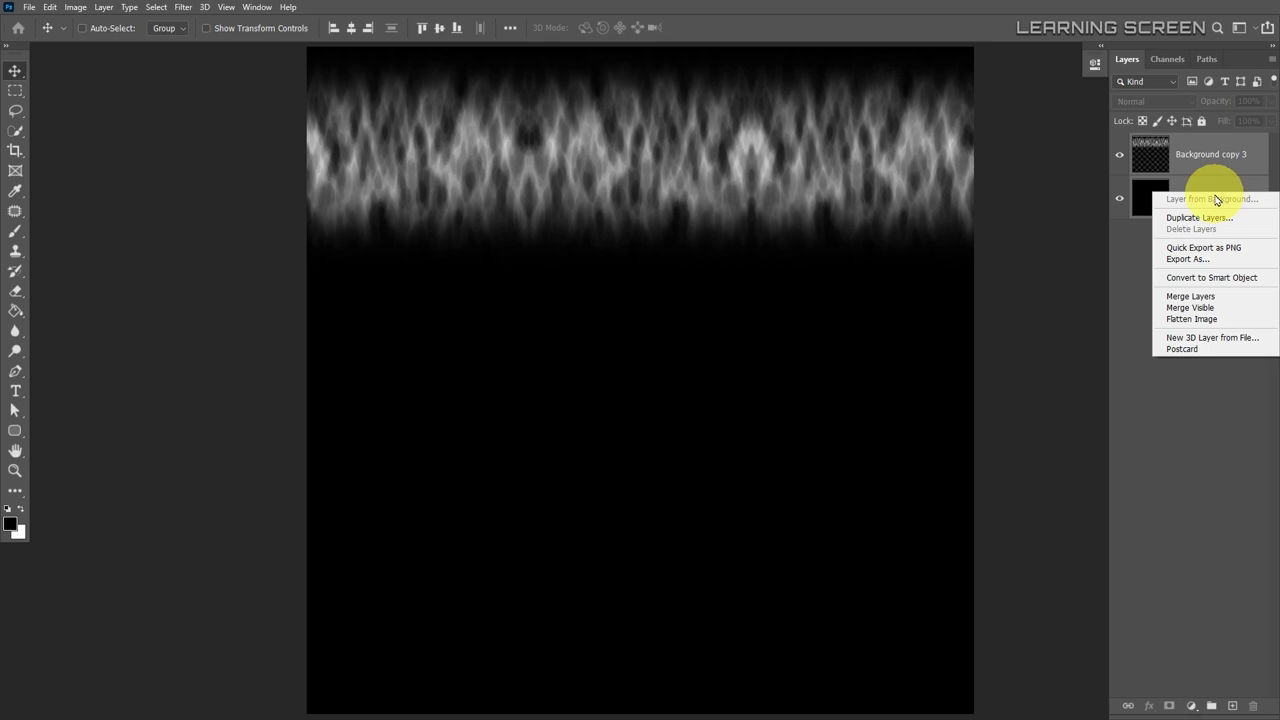
click(1192, 296)
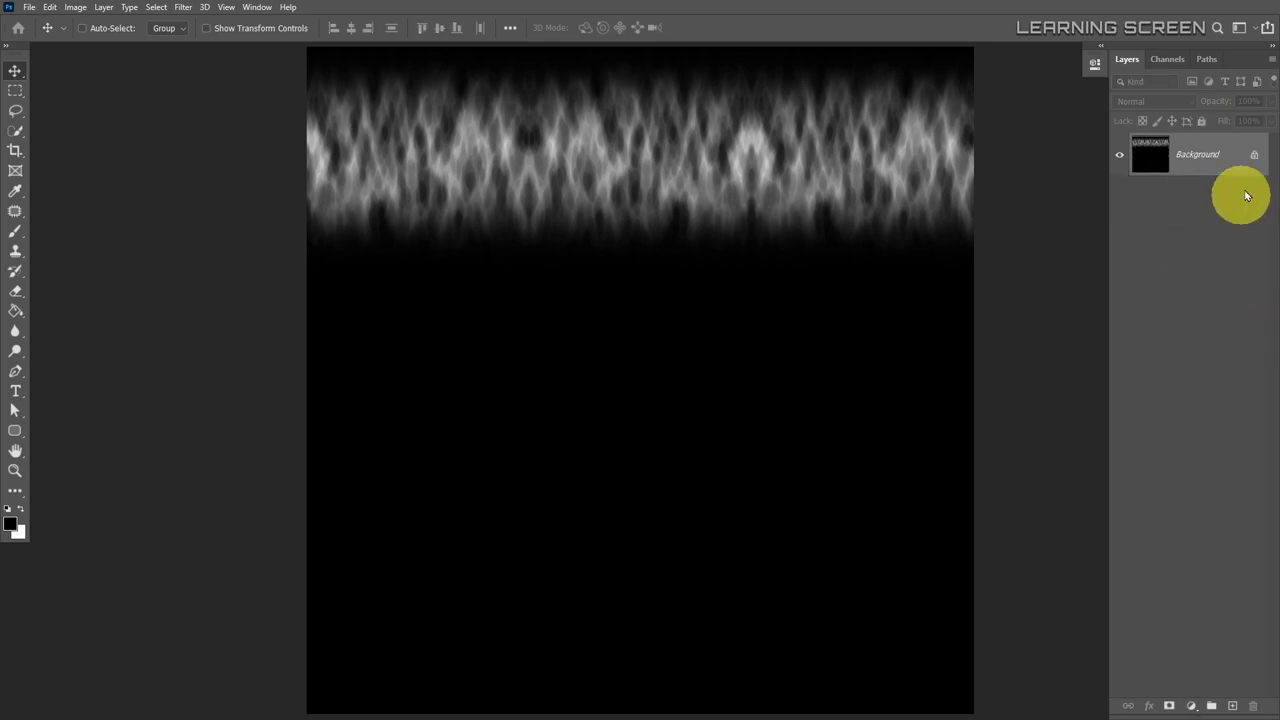
click(1254, 154)
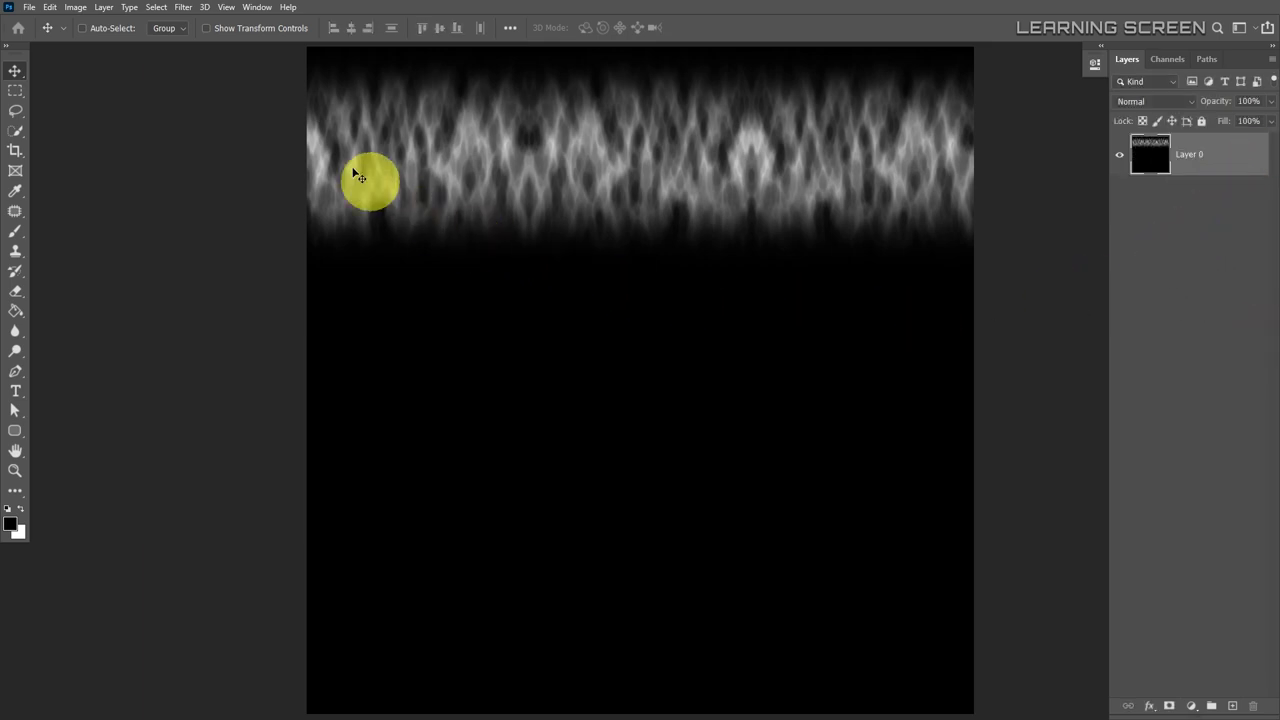
Apply the Polar Coordinates filter to Layer 0 with the Rectangular to Polar option.
click(184, 9)
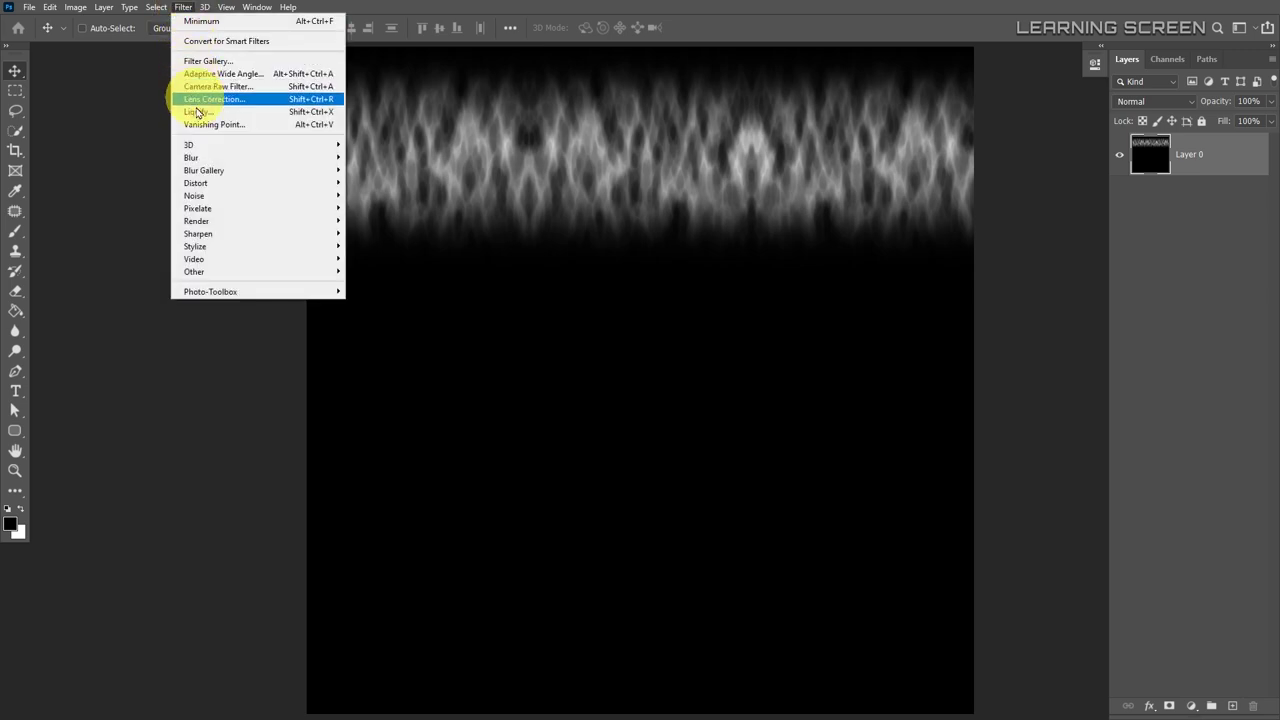
mouse_move(200, 183)
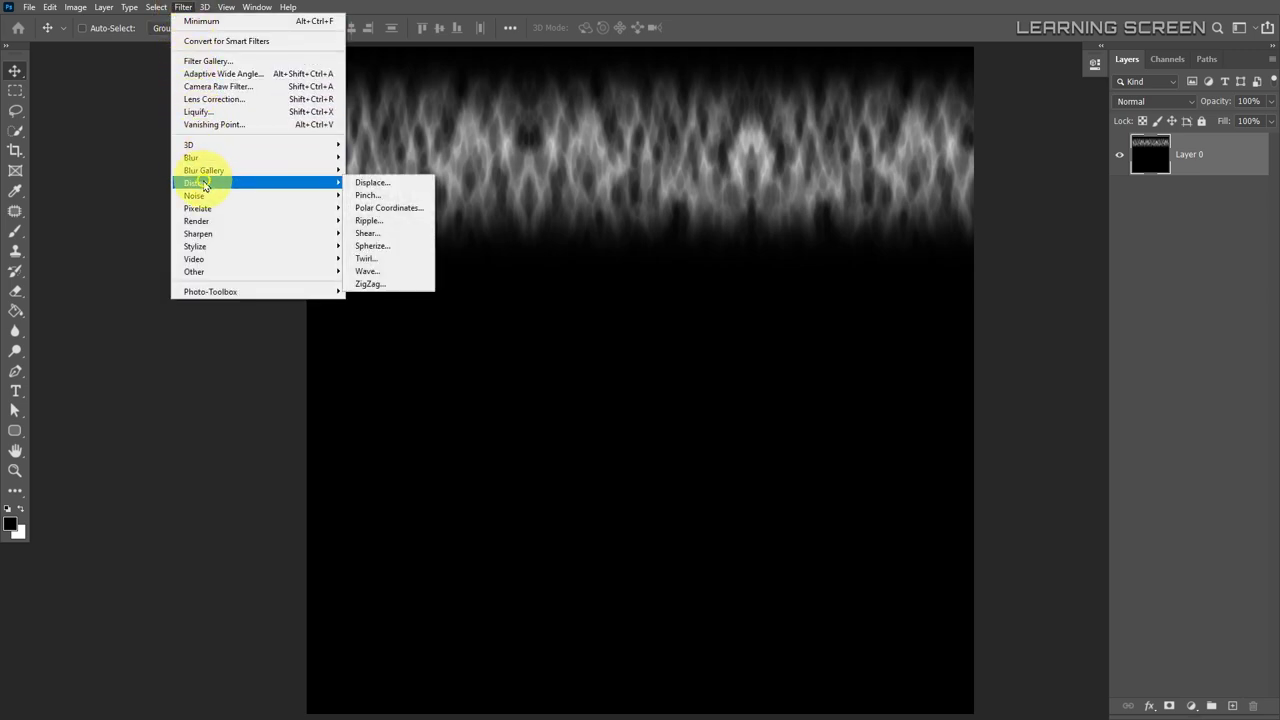
click(392, 208)
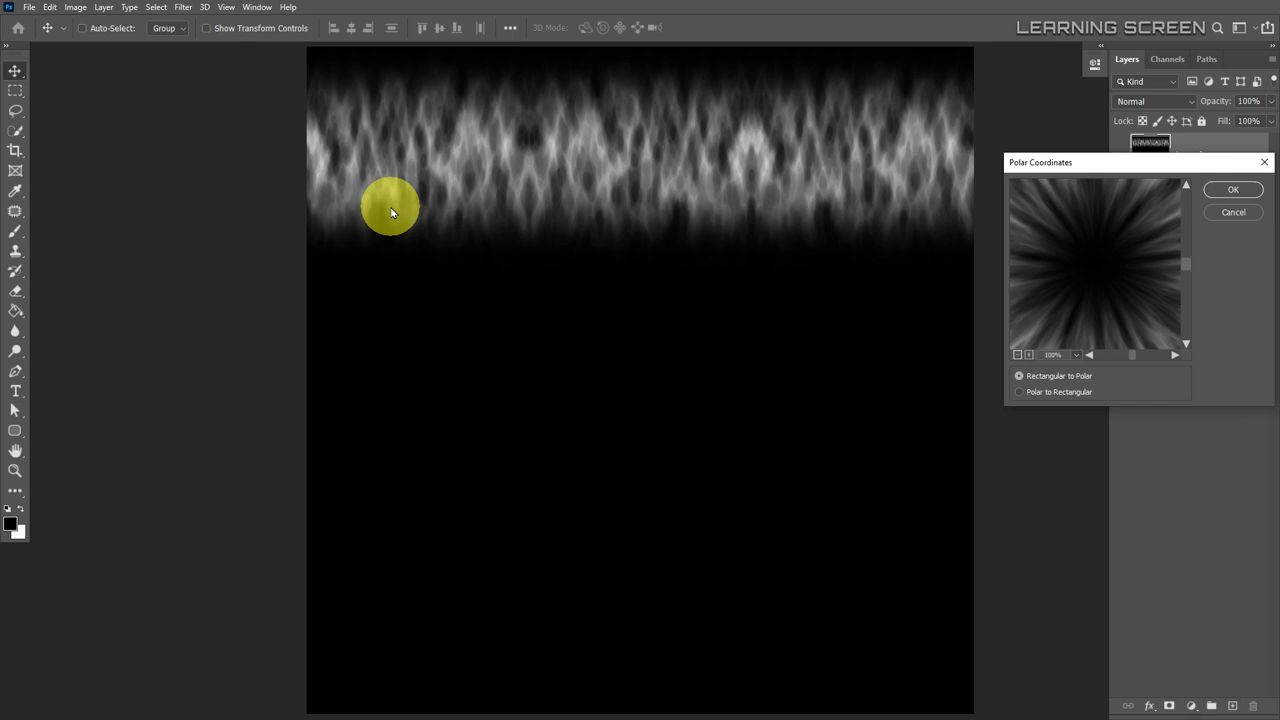
click(1018, 354)
click(1018, 354)
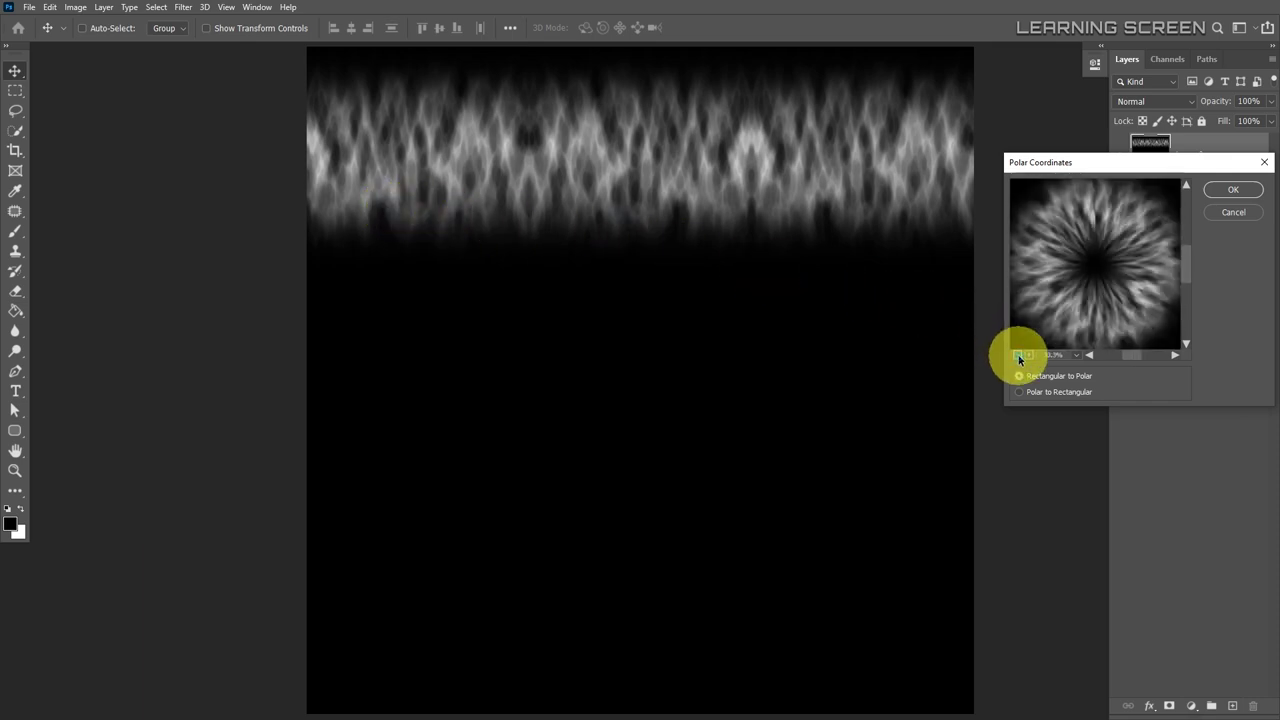
click(1018, 354)
click(1018, 354)
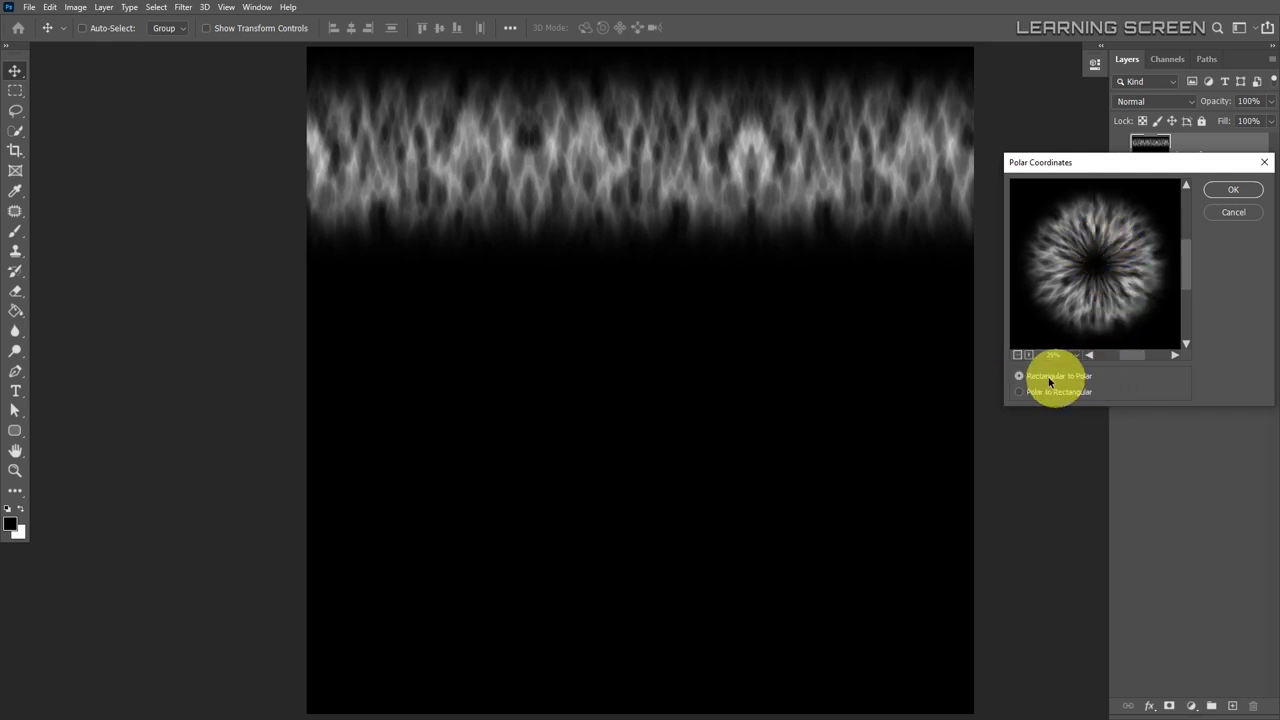
click(1226, 199)
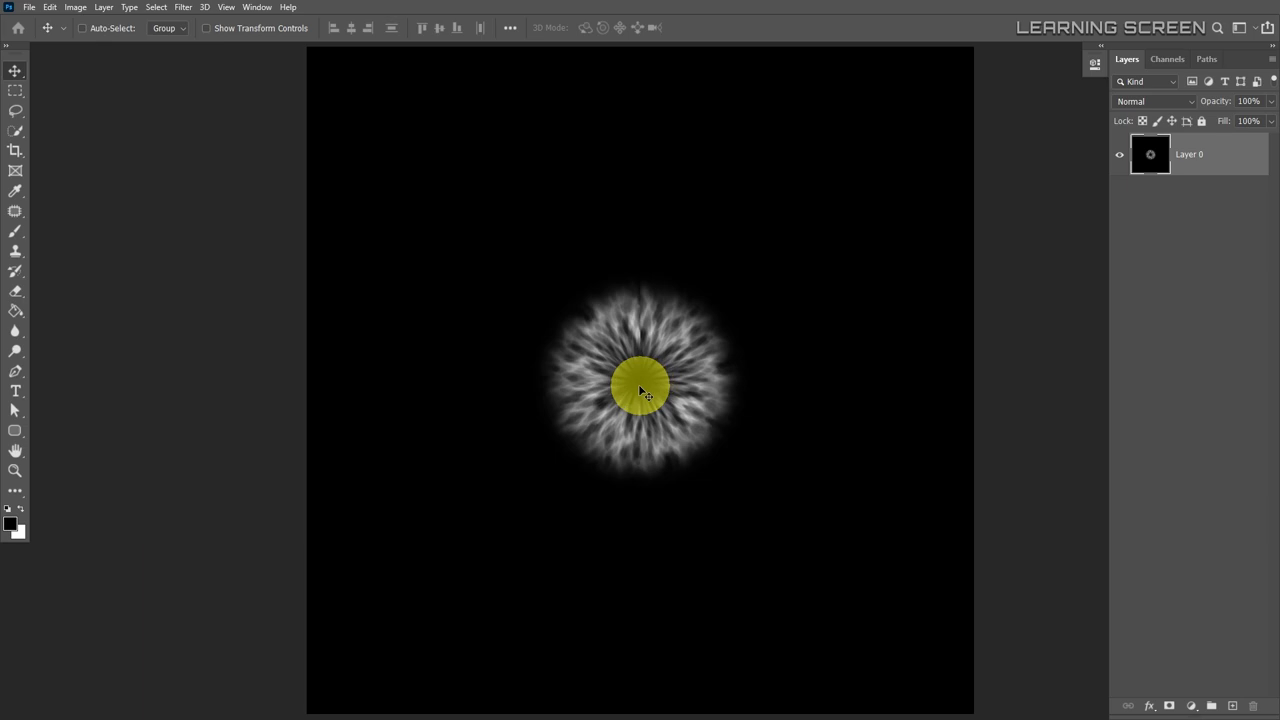
Scale the circular cloud burst up proportionally from its centre to about 260%.
key(ctrl+minus)
key(ctrl+minus)
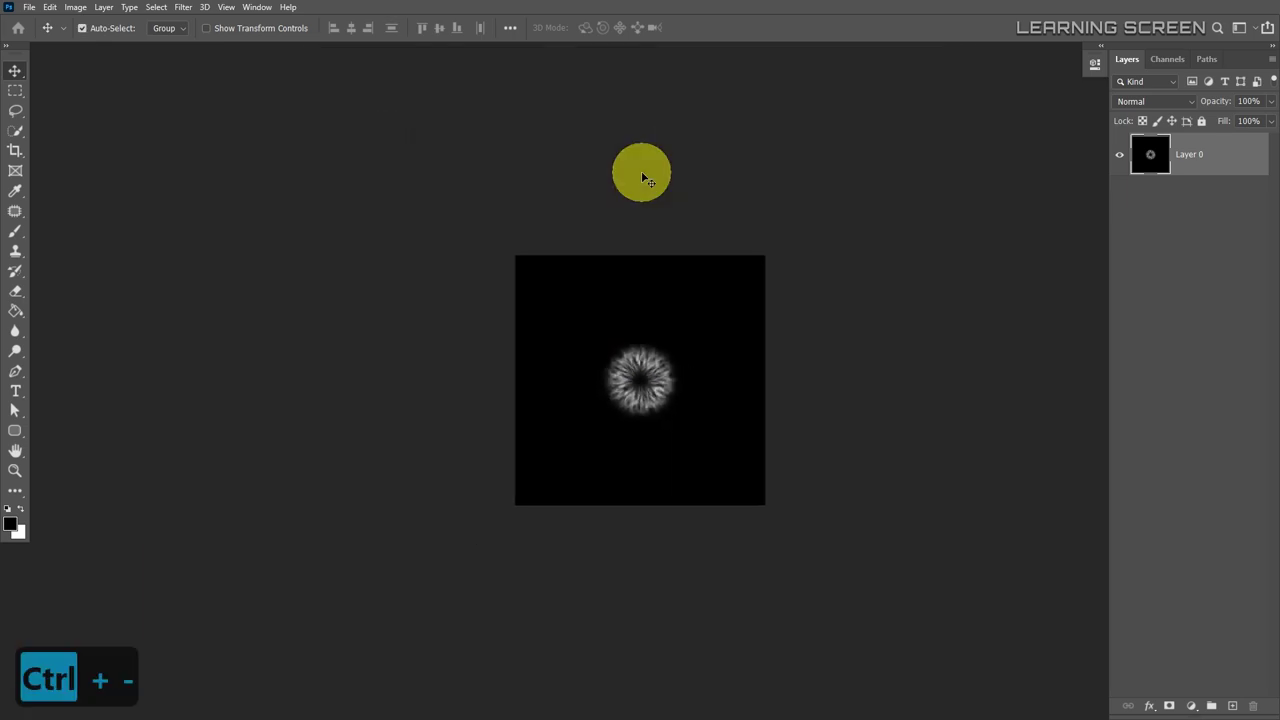
key(ctrl+t)
drag(765, 256, 1041, 133)
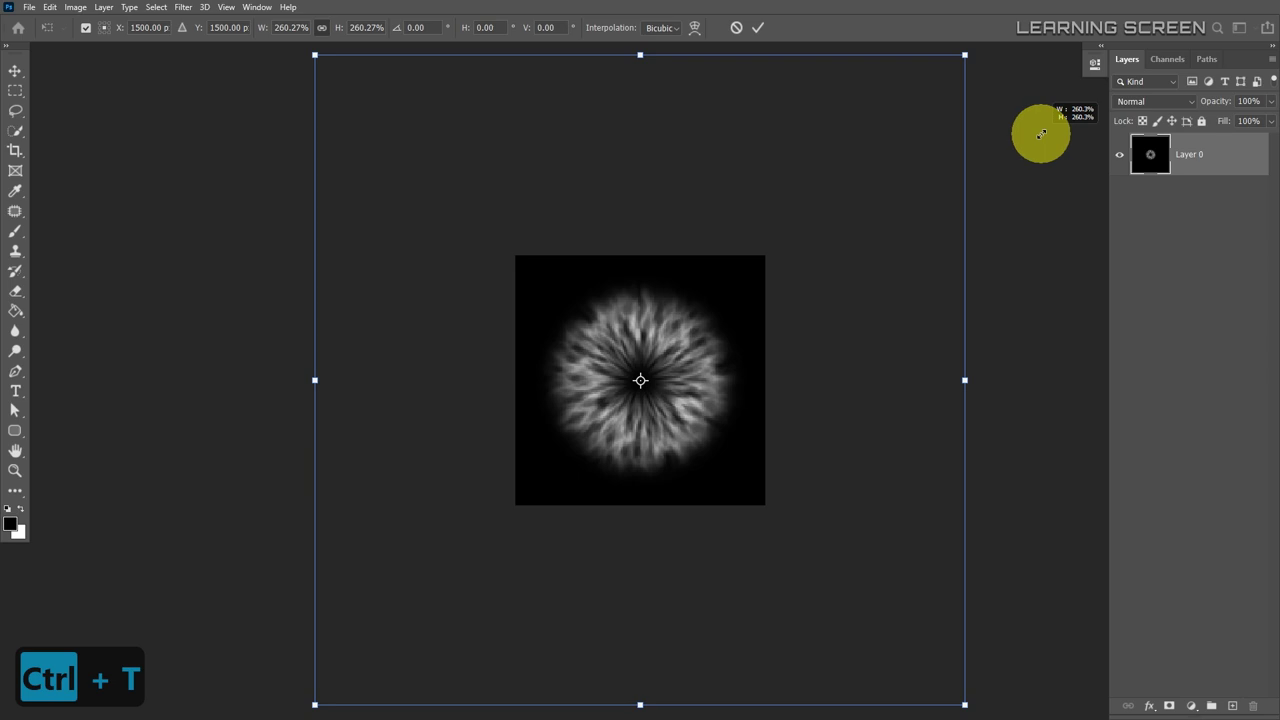
click(757, 28)
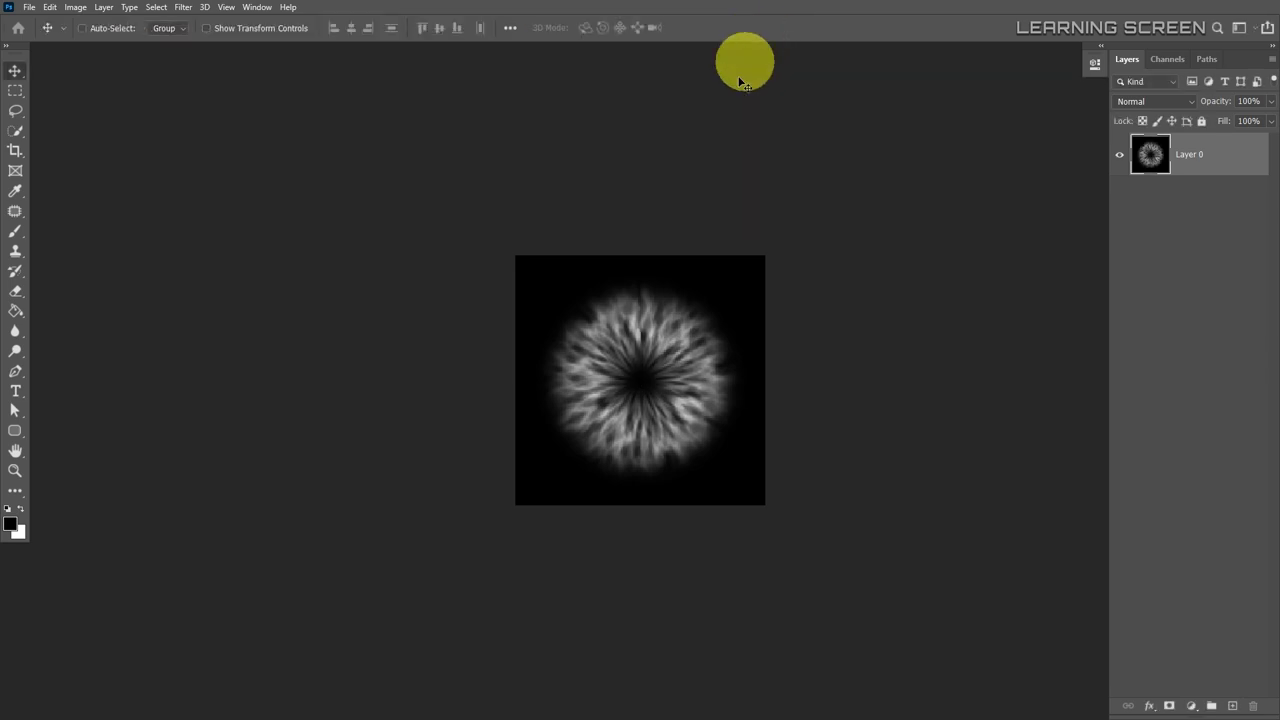
Select a narrow vertical strip over the seam above the burst's centre, remove the seam with a Content-Aware fill, and deselect.
key(ctrl+equal)
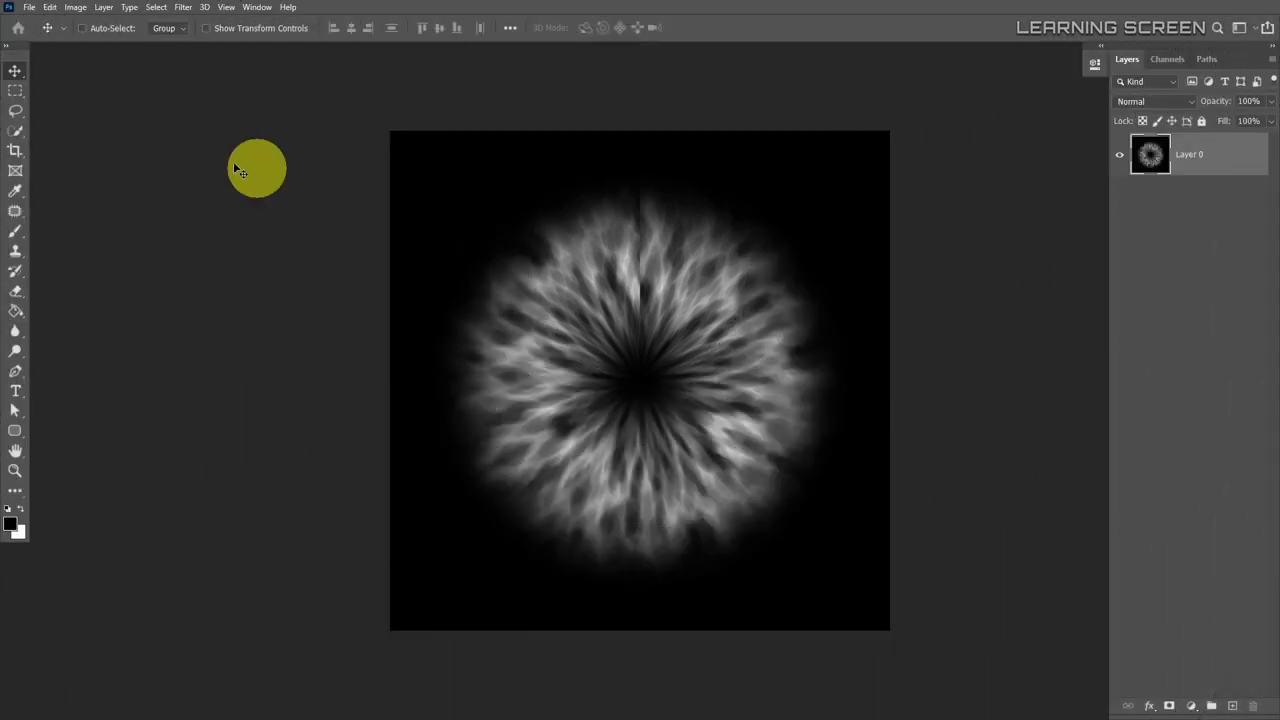
click(15, 90)
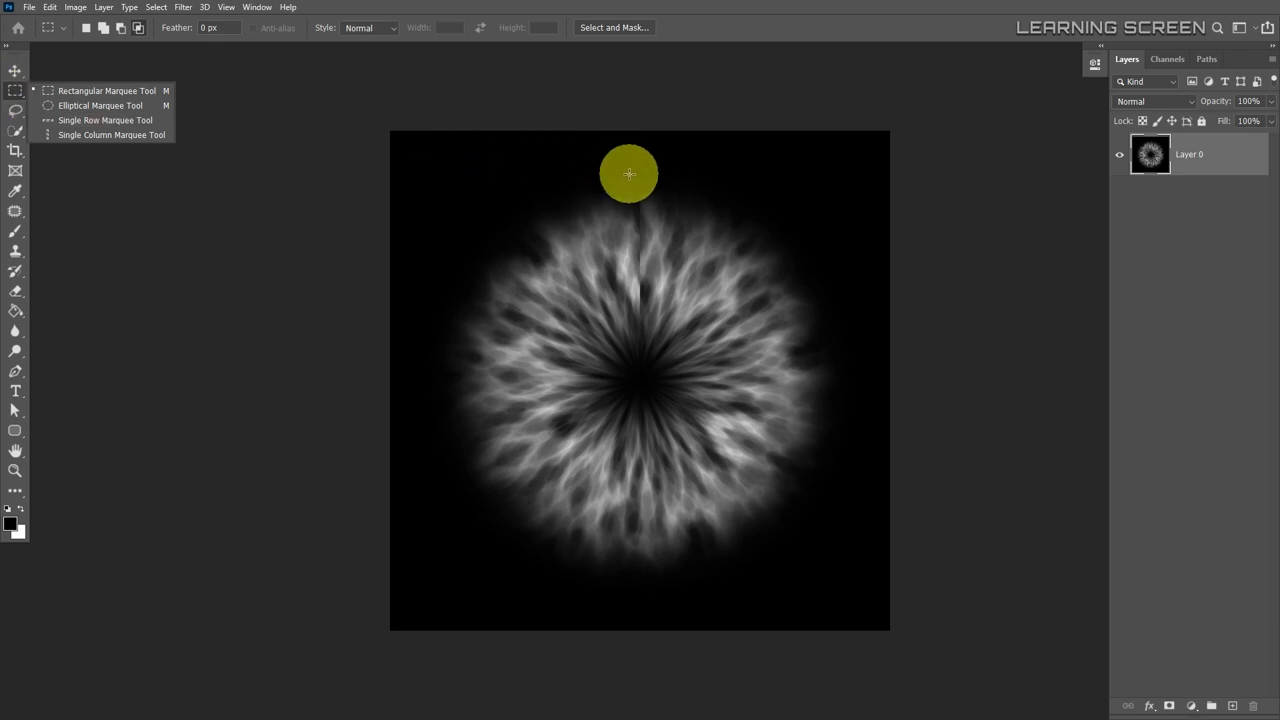
drag(628, 175, 647, 371)
click(49, 7)
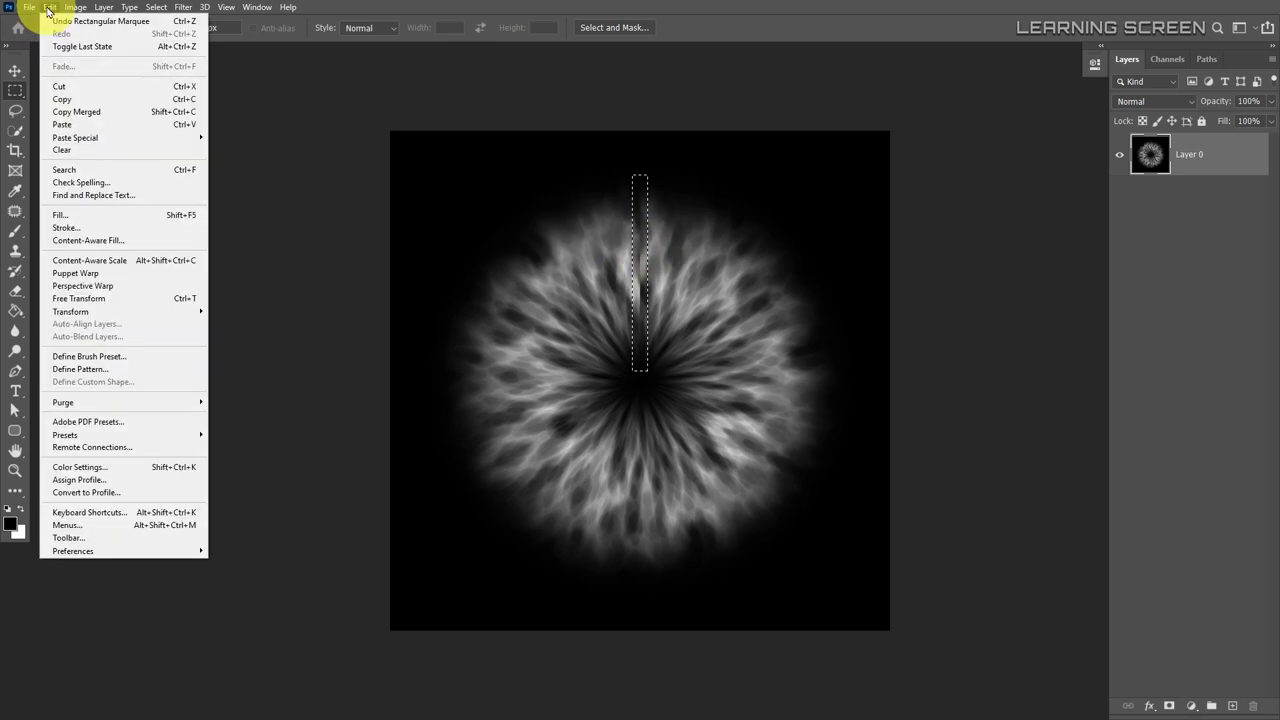
click(87, 213)
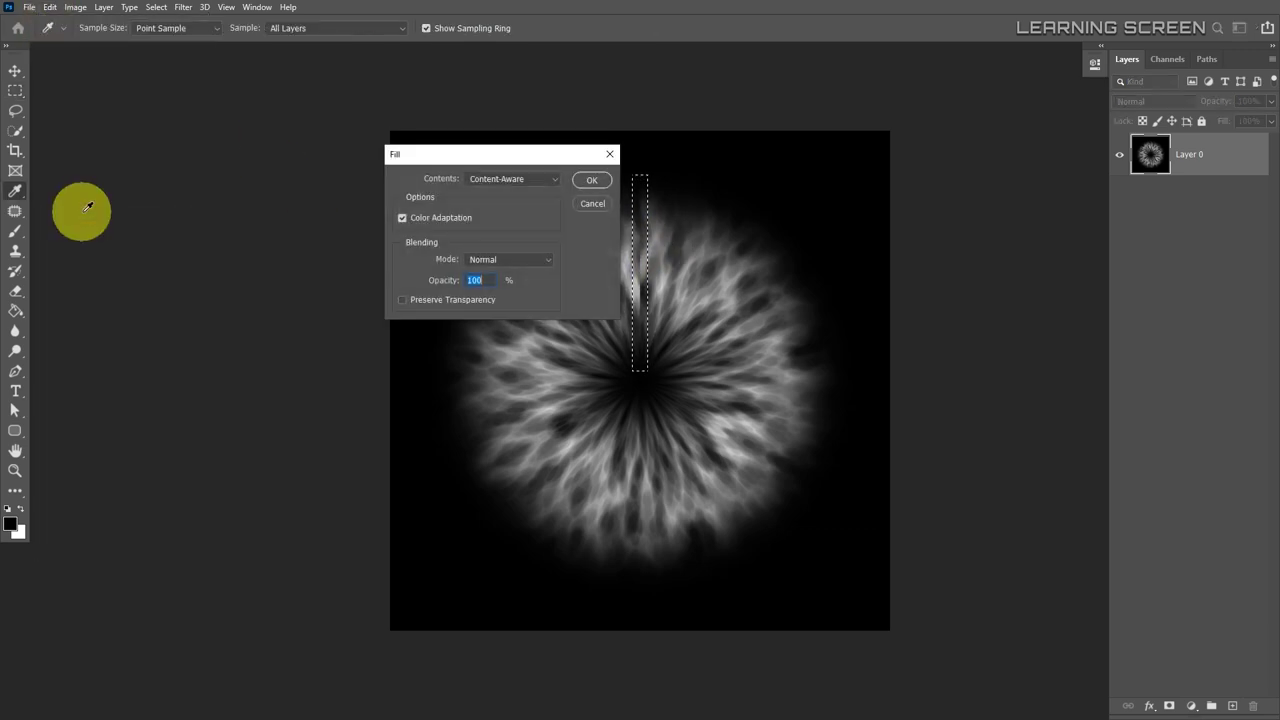
click(512, 180)
click(575, 204)
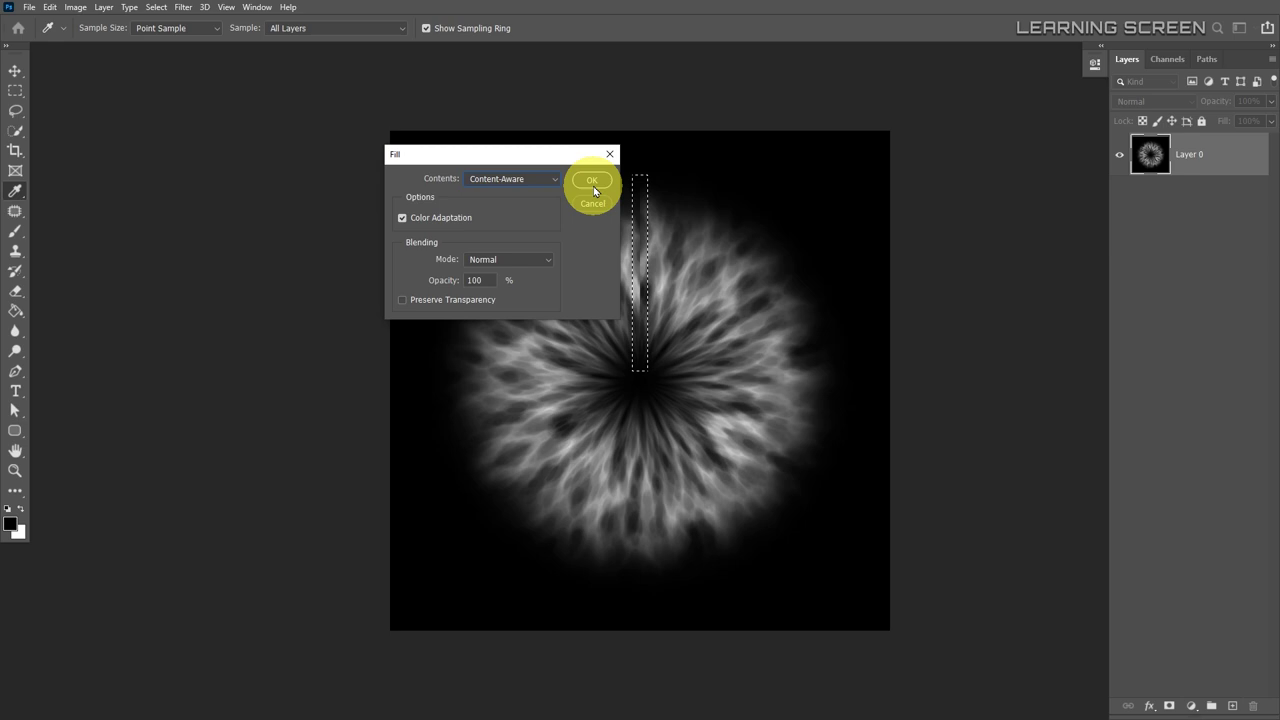
click(591, 181)
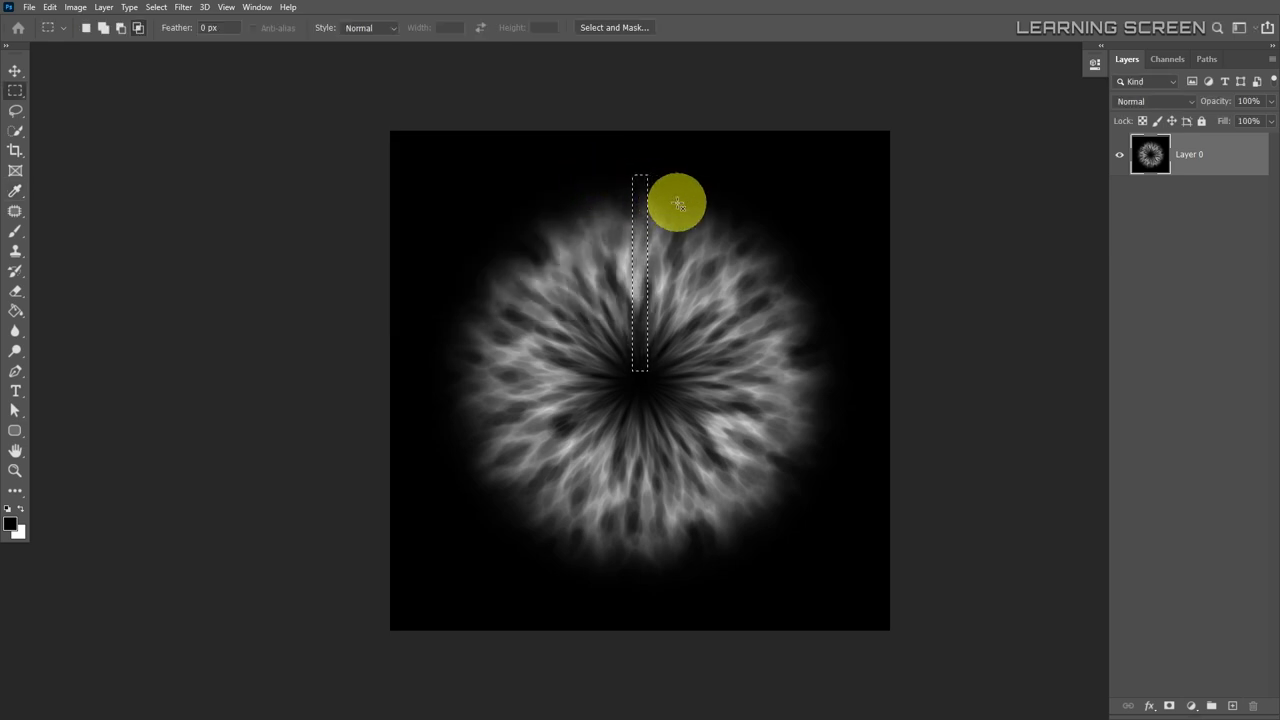
key(ctrl+d)
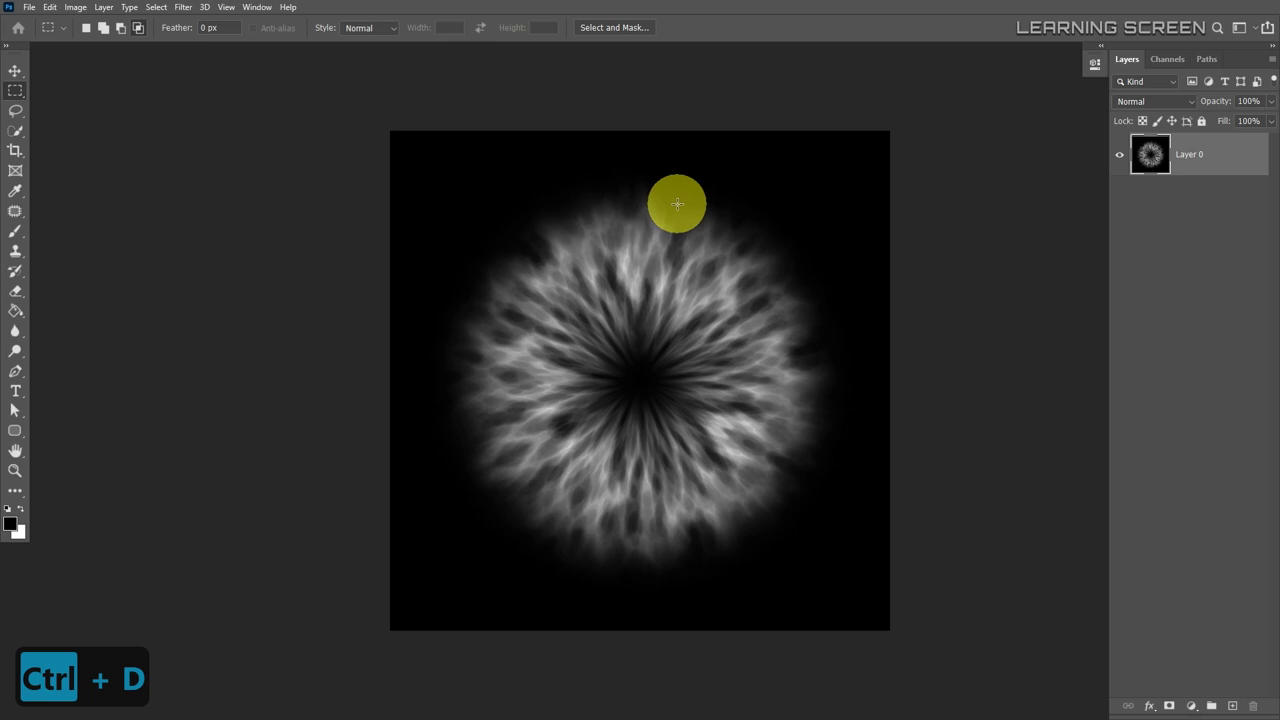
Add a Hue/Saturation adjustment layer with Colorize enabled and tint the burst a strongly saturated orange.
click(16, 68)
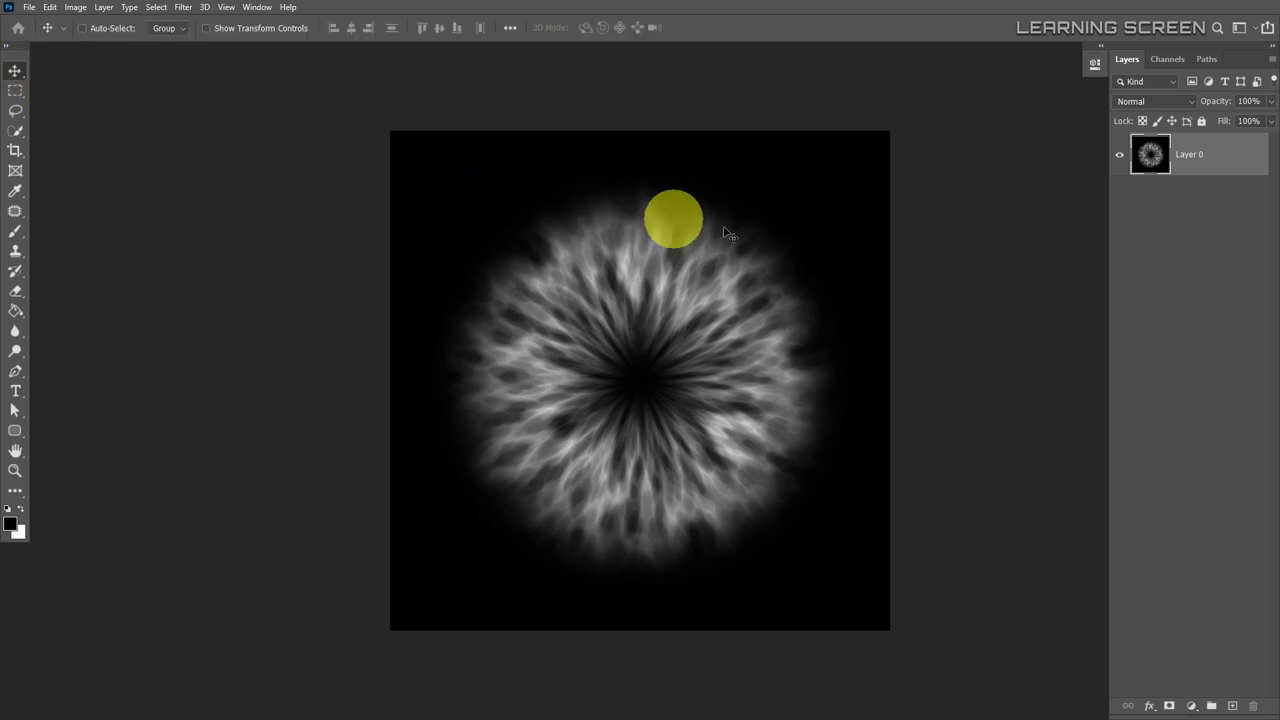
click(1191, 706)
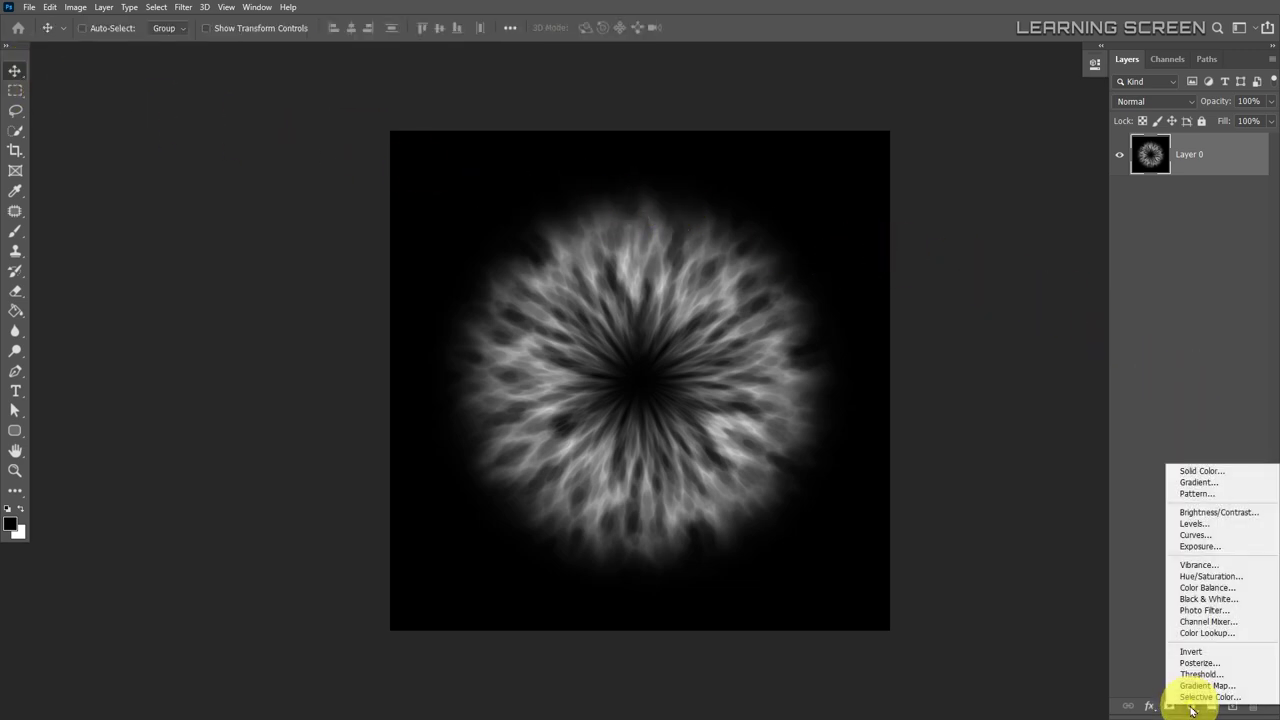
click(1208, 576)
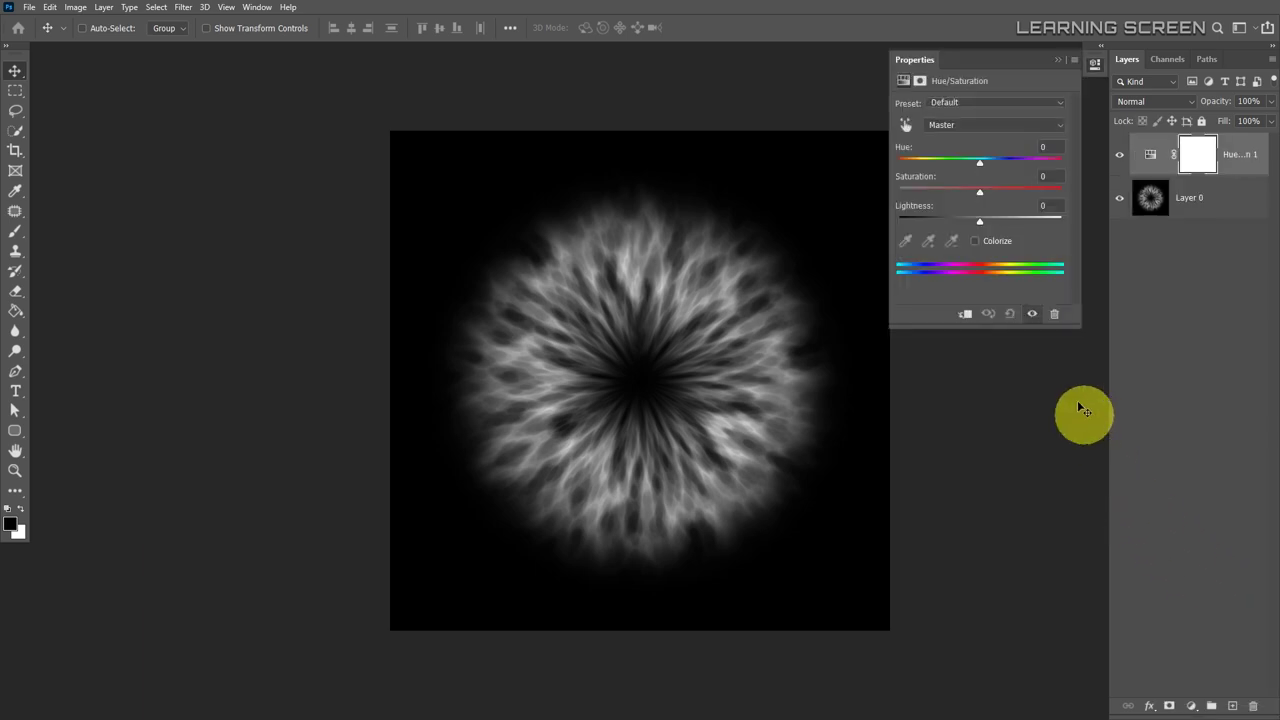
click(976, 241)
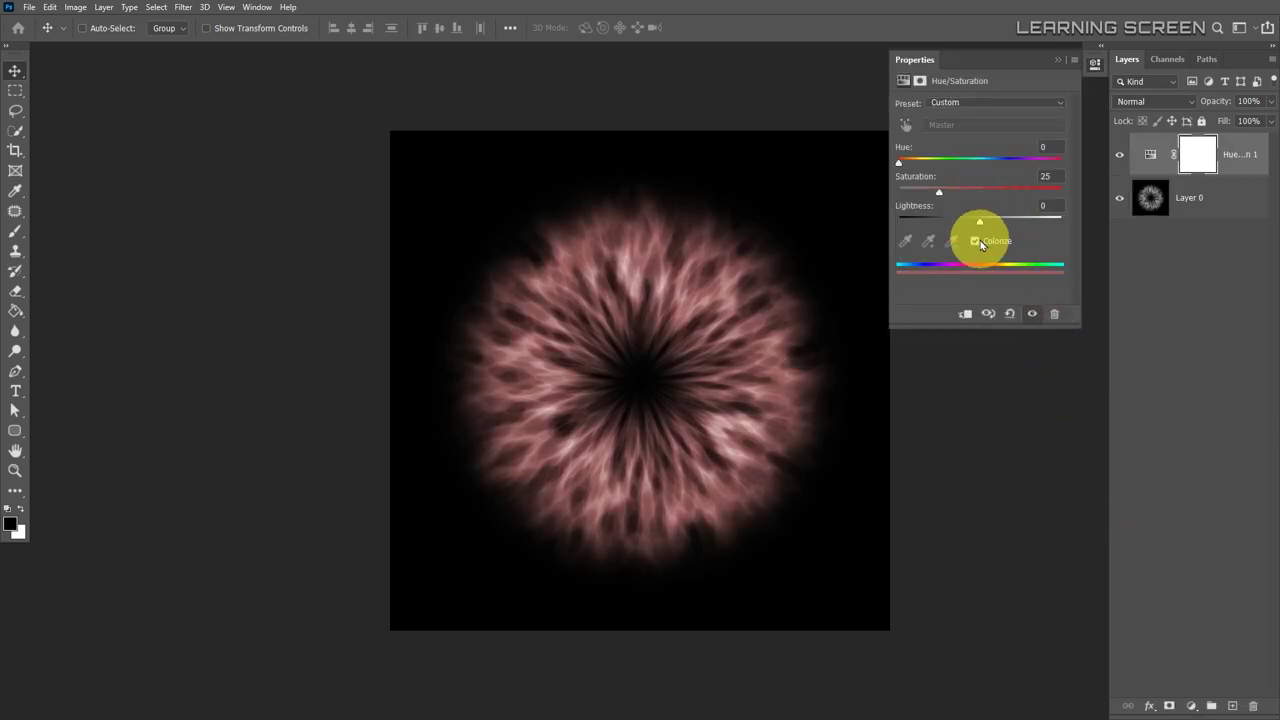
drag(900, 163, 1007, 190)
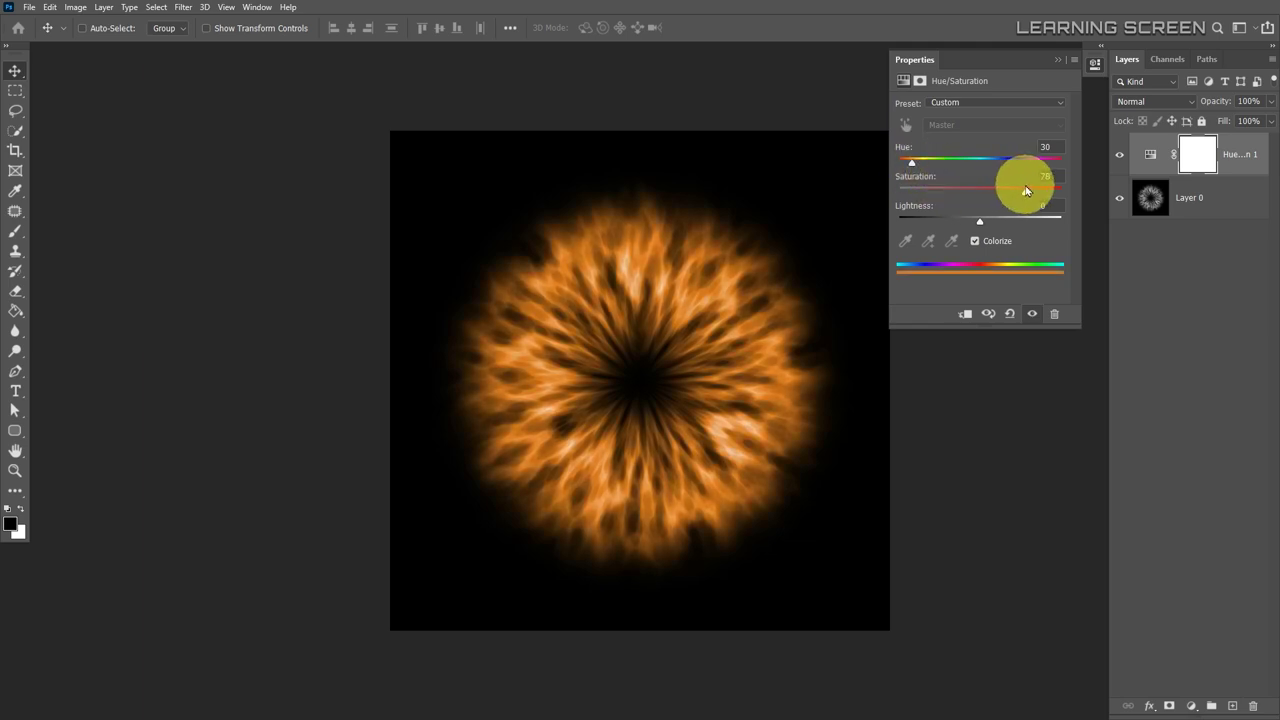
drag(913, 162, 910, 165)
click(1058, 61)
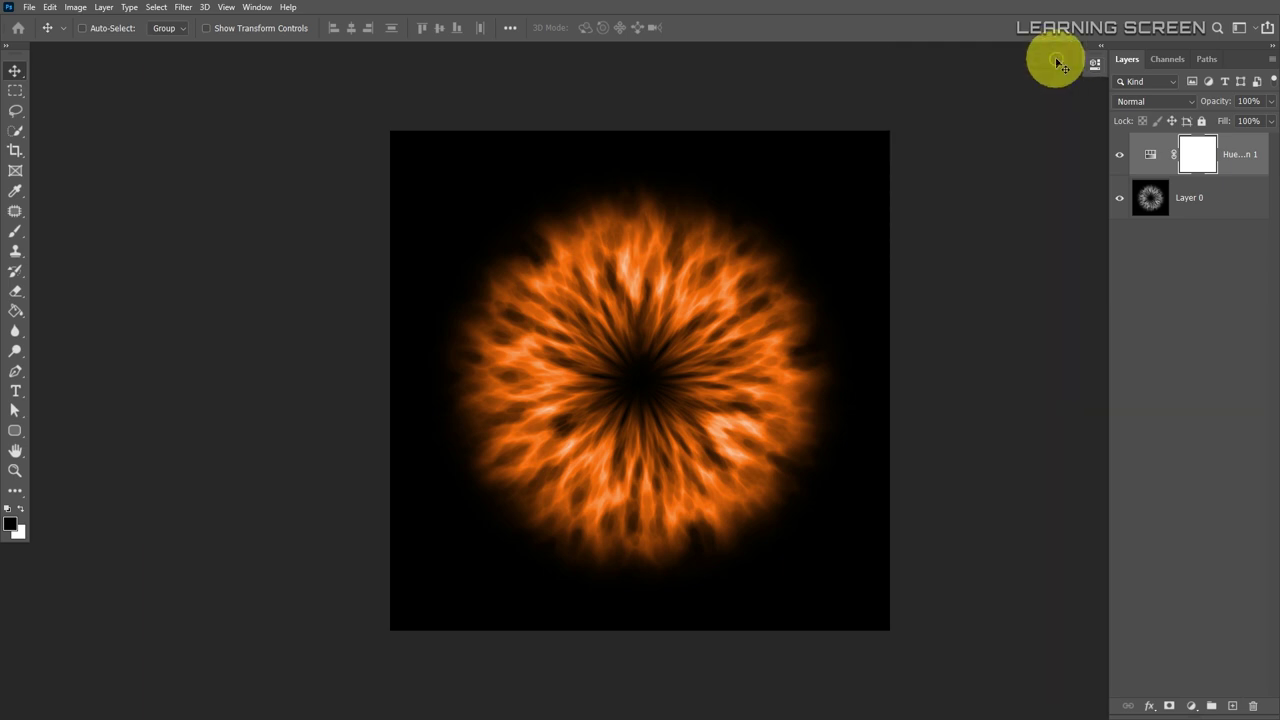
Place a duplicate of Layer 0 above the Hue/Saturation layer and set its blend mode to Color Dodge.
click(1244, 206)
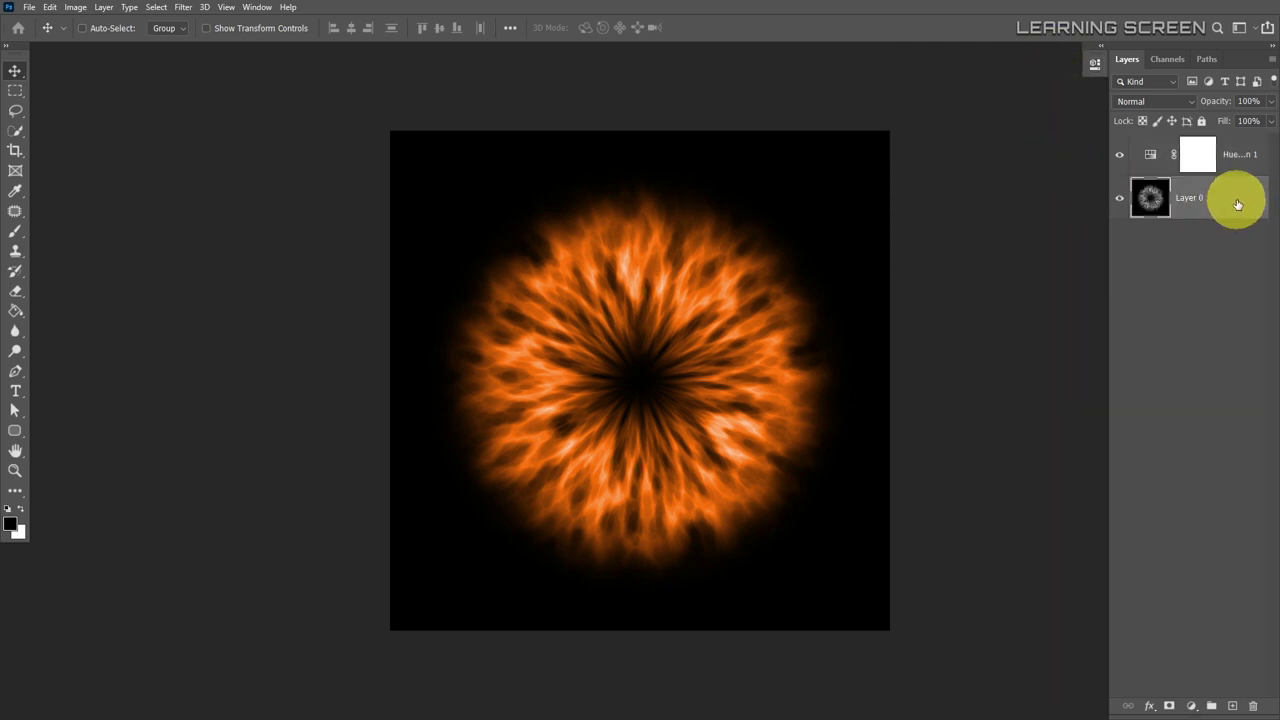
key(ctrl+j)
drag(1234, 200, 1147, 152)
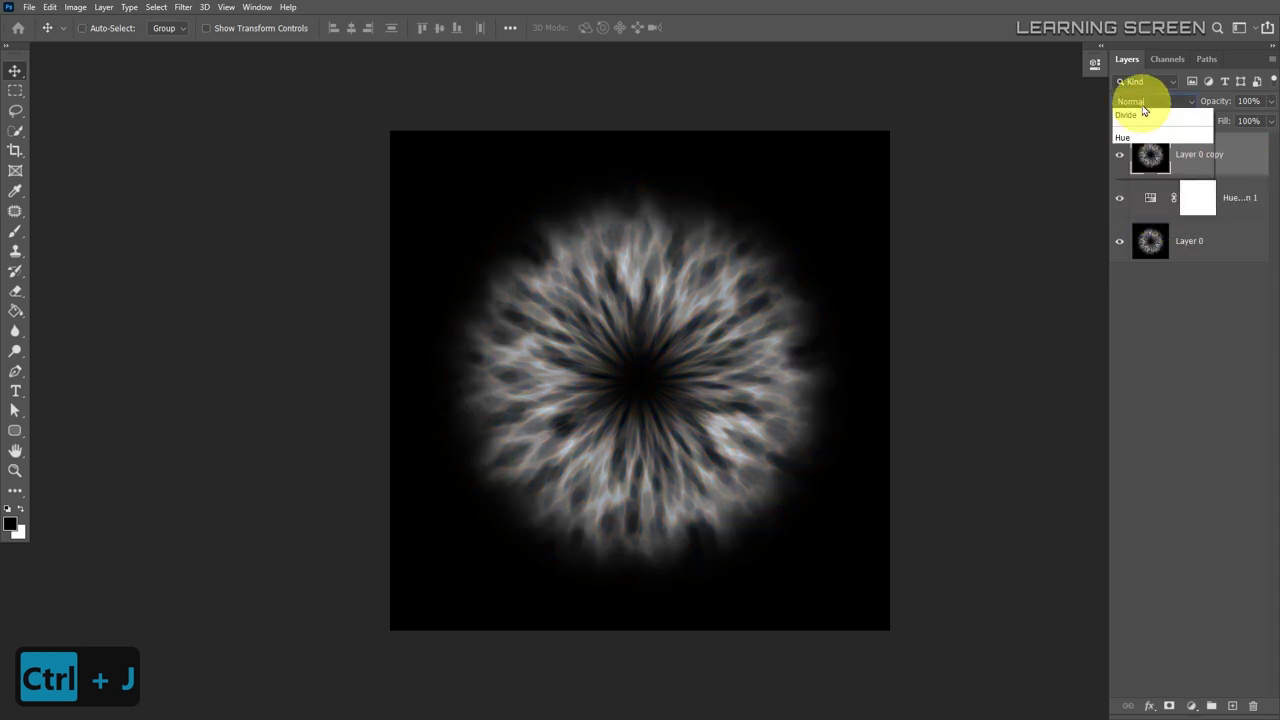
click(1142, 103)
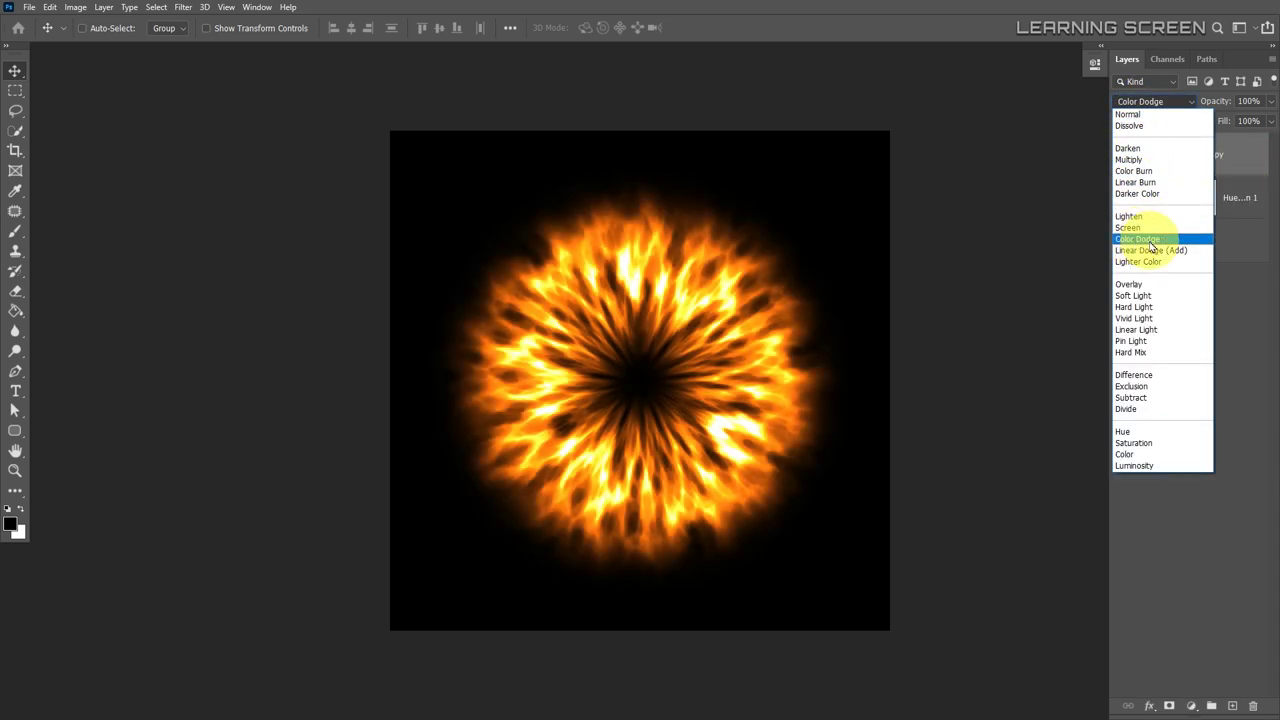
click(1151, 244)
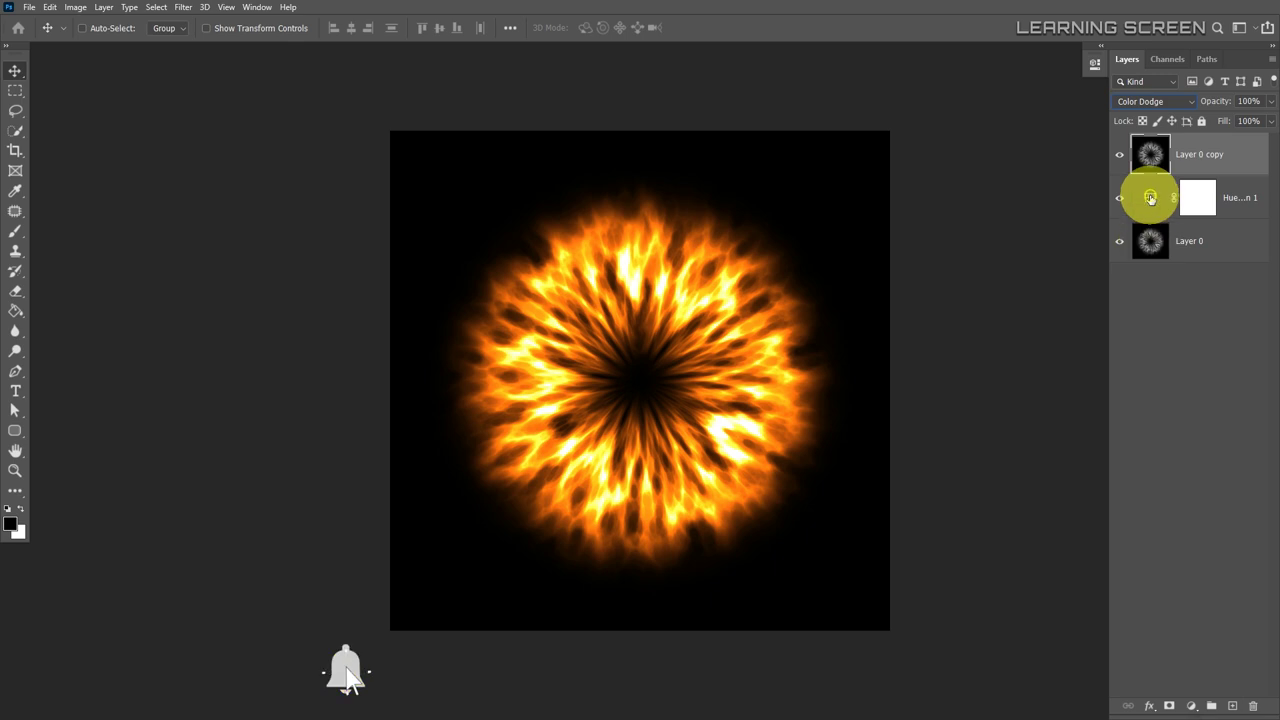
Set the Hue/Saturation layer's hue to 13 for a redder orange flame.
double_click(1150, 197)
drag(910, 165, 905, 167)
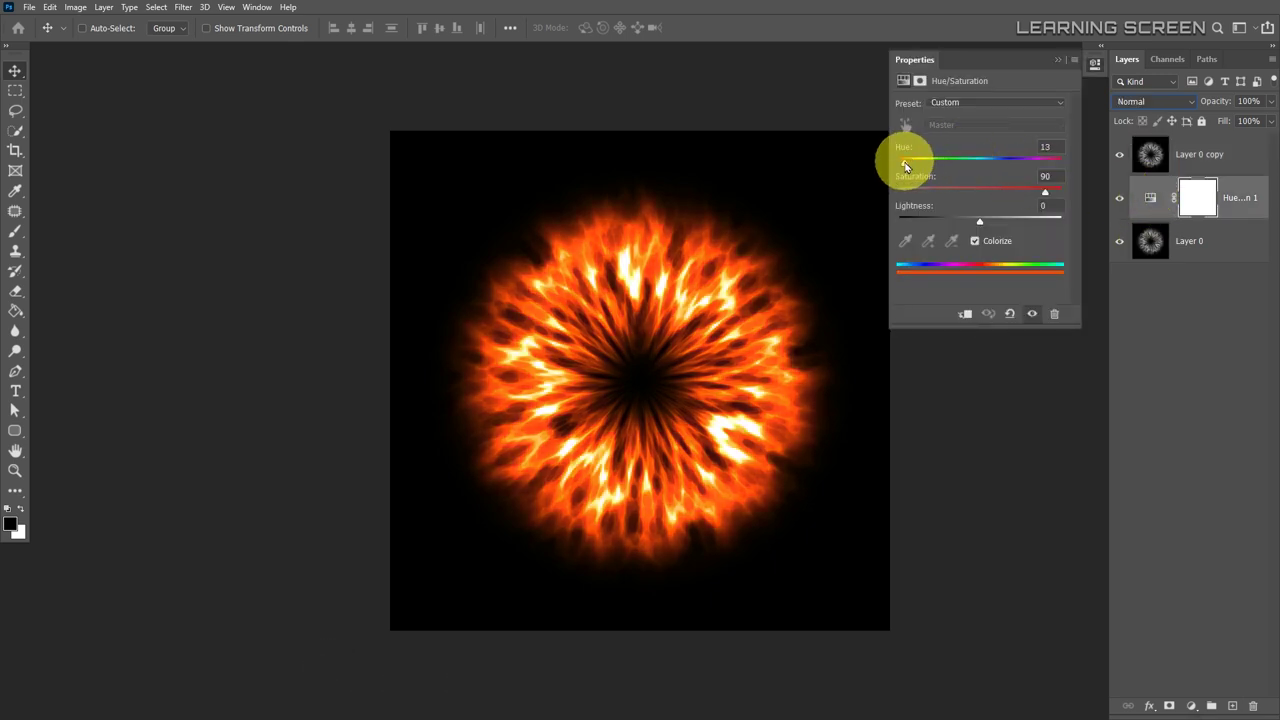
click(1058, 59)
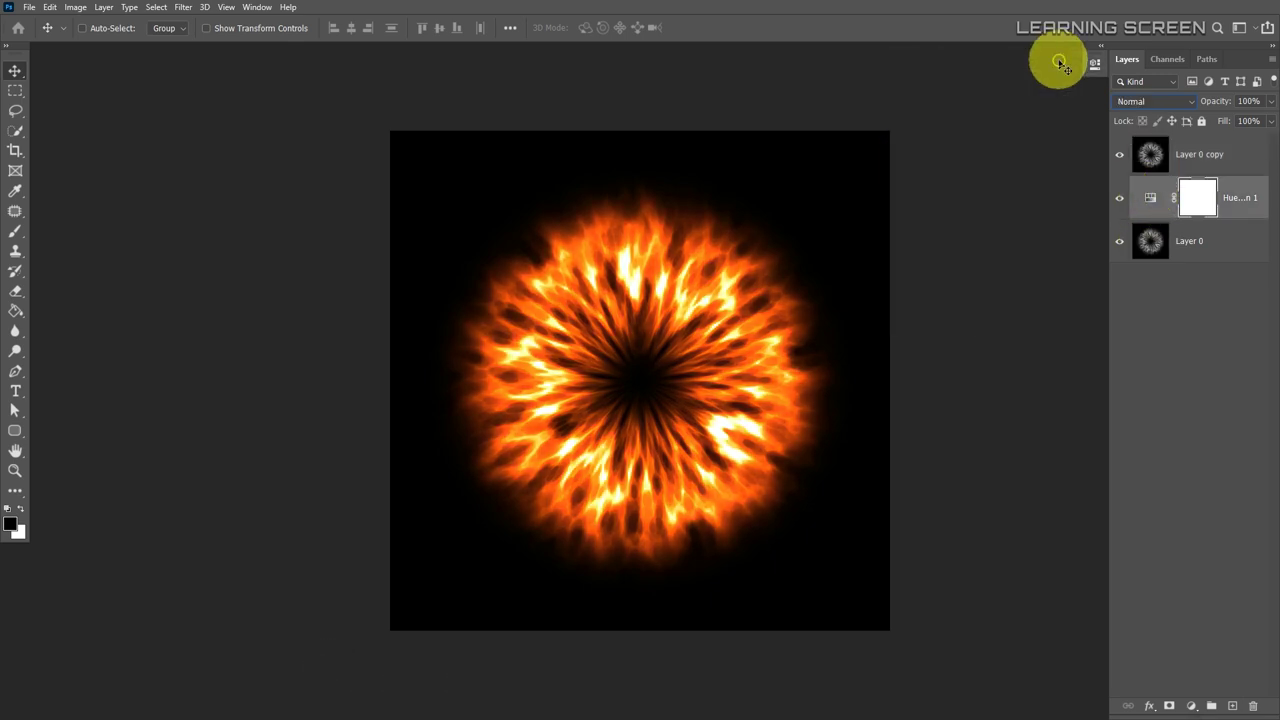
Save the flame burst as a PNG named Fire in the Energy folder on the Desktop.
click(29, 7)
click(93, 154)
click(215, 572)
click(201, 548)
text(Fire)
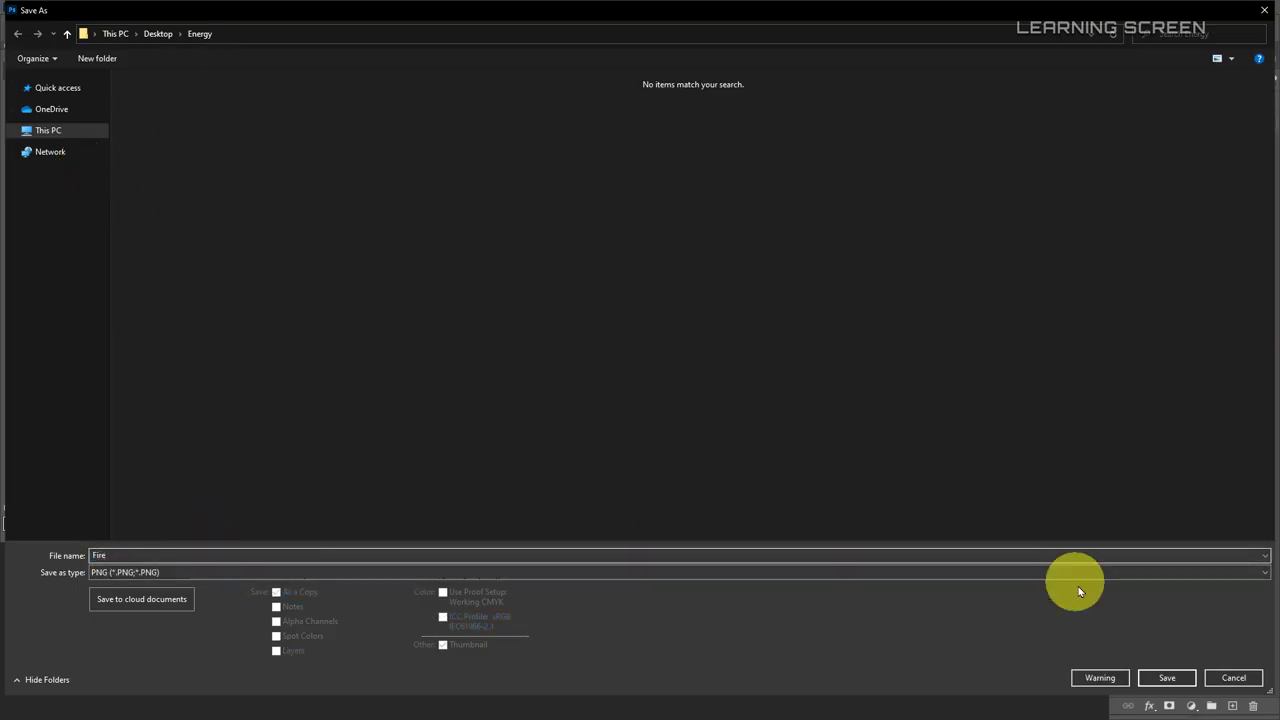
click(1165, 677)
click(567, 182)
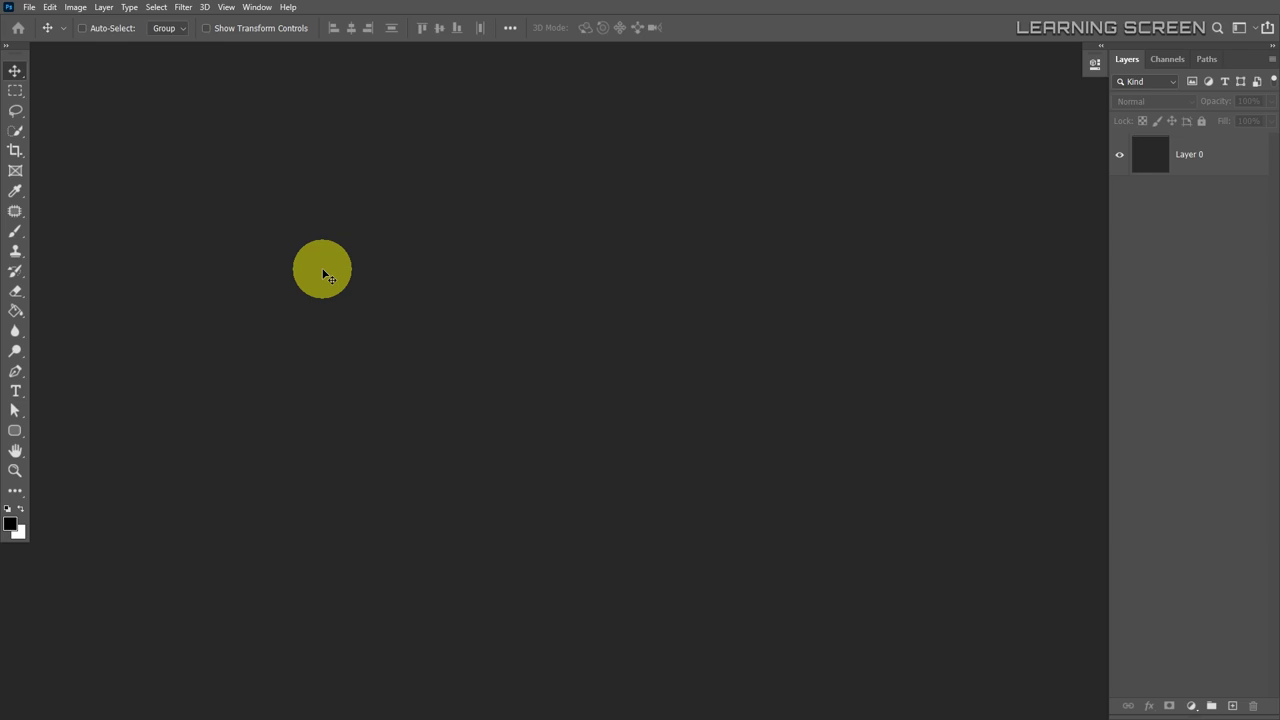
Open the Fire image from the Energy folder and unlock its Background layer.
click(29, 7)
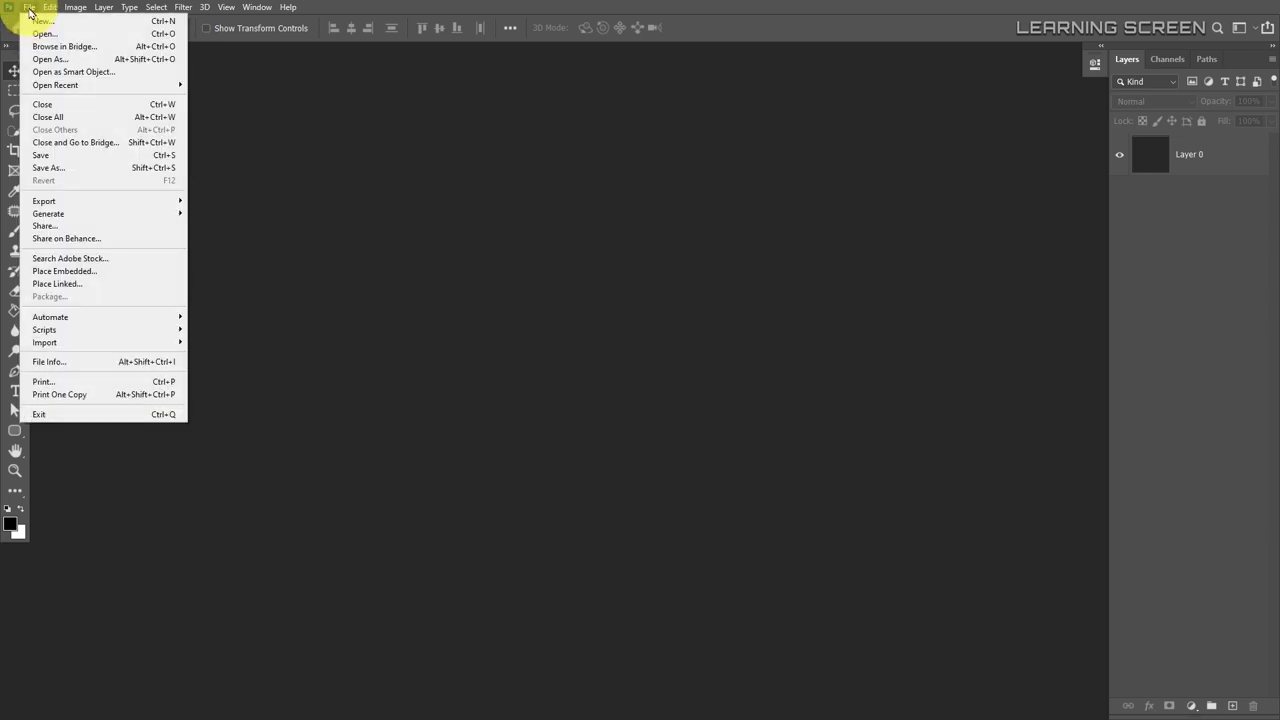
click(35, 34)
click(137, 110)
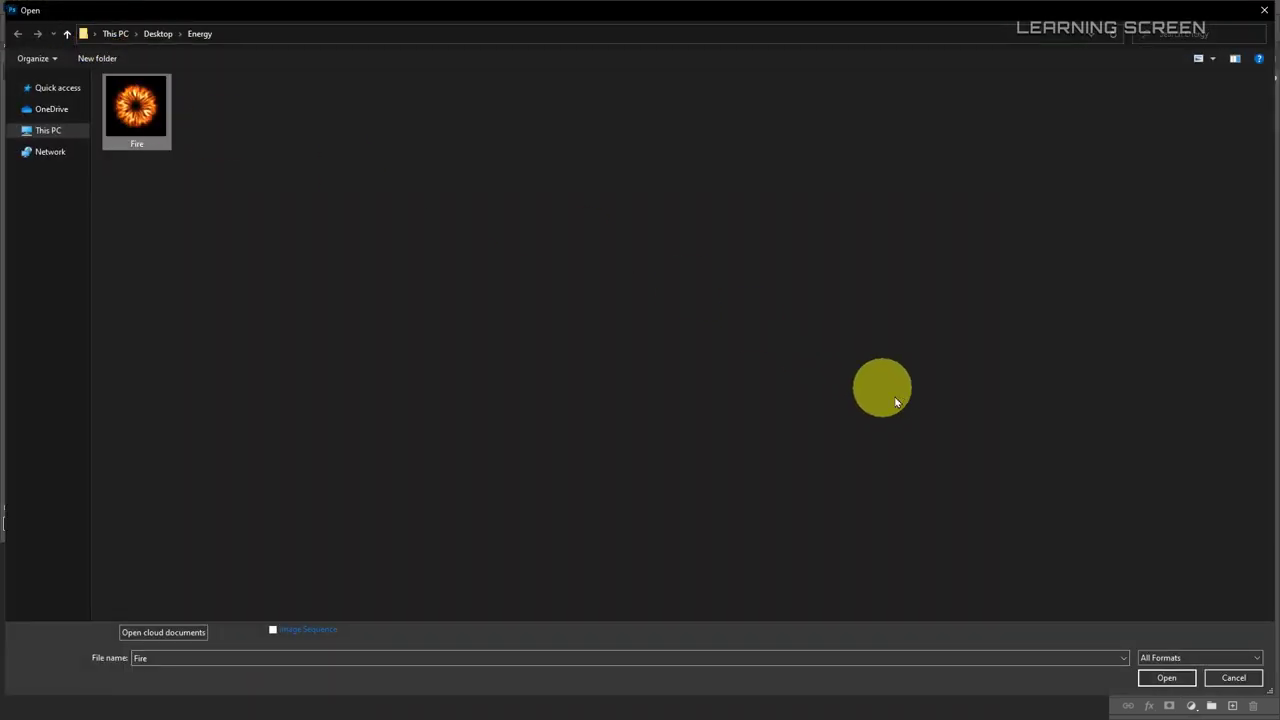
click(1158, 680)
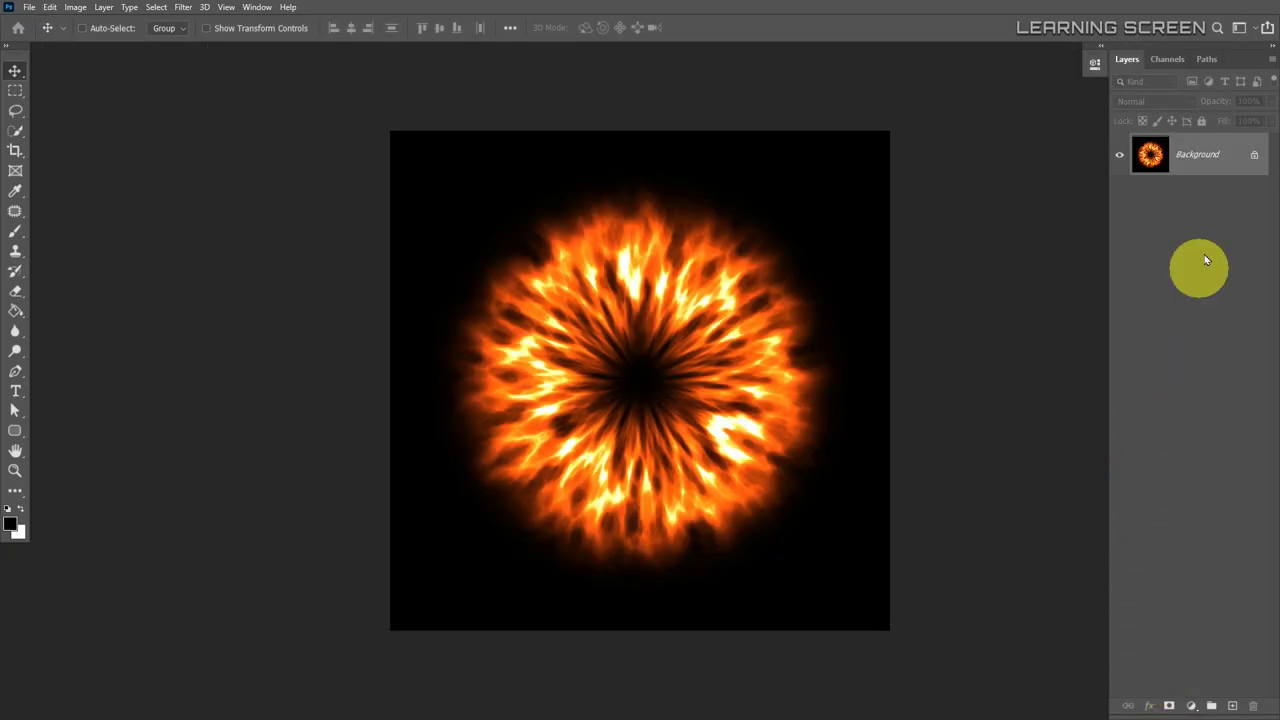
click(1254, 154)
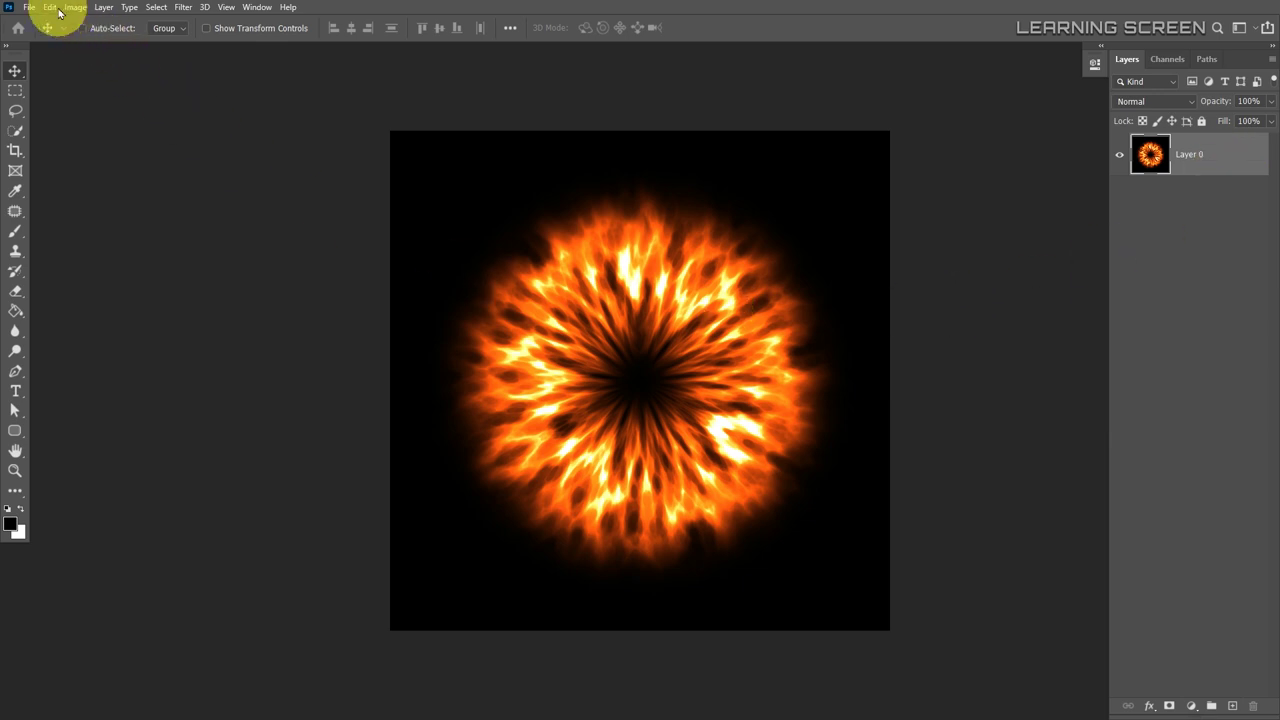
Desaturate the unlocked fire burst layer to greyscale.
click(74, 8)
mouse_move(60, 42)
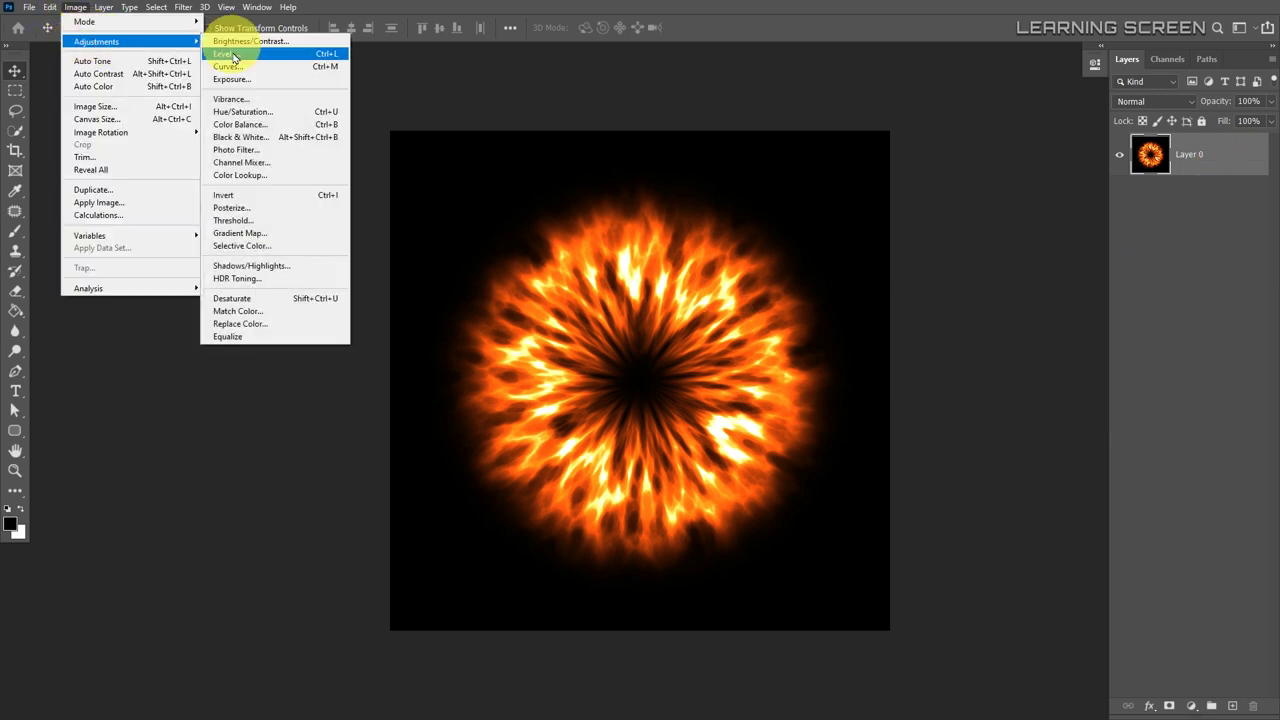
click(229, 300)
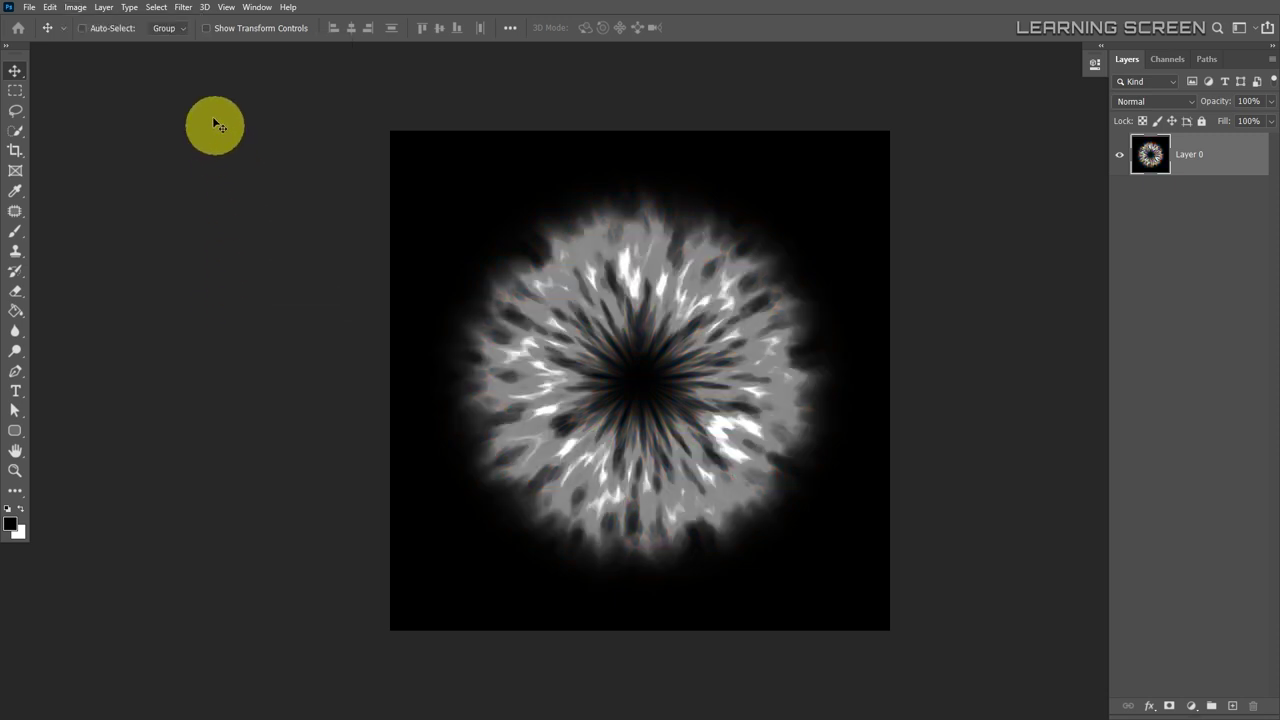
Apply the Spherize filter to the greyscale burst with an amount of 100% in Normal mode.
click(183, 7)
mouse_move(337, 183)
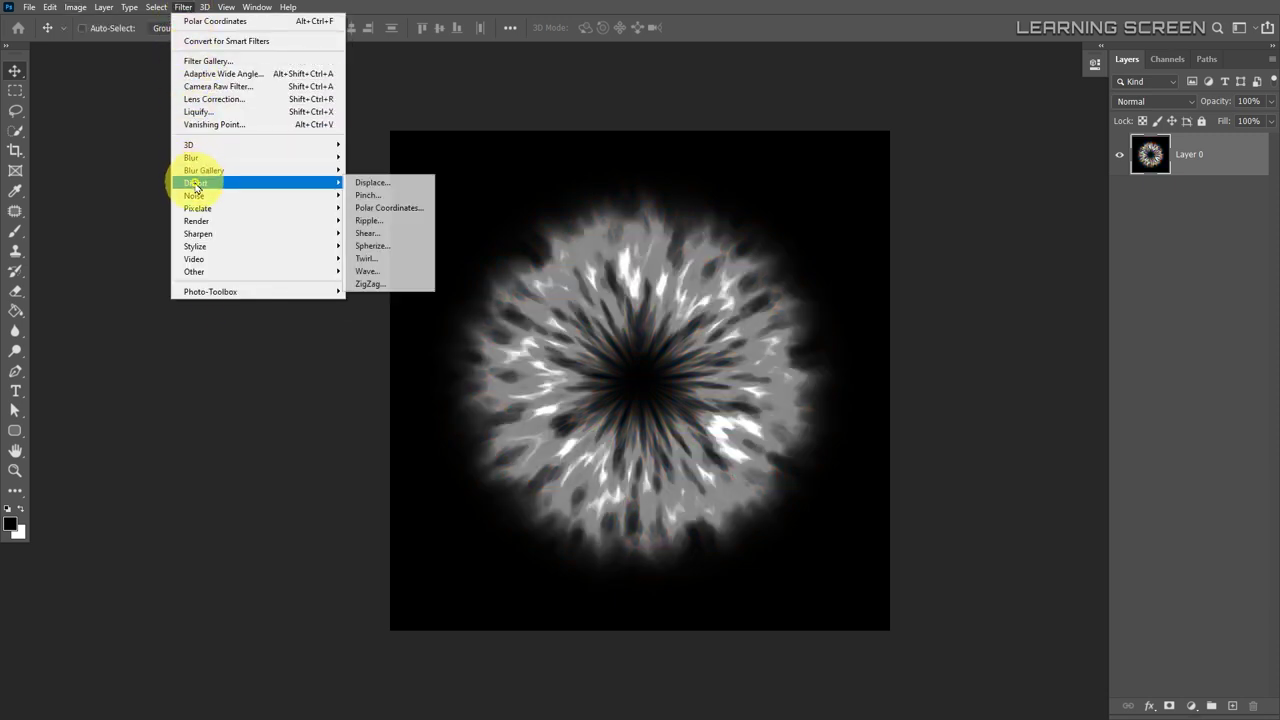
click(370, 245)
drag(586, 151, 198, 112)
click(120, 303)
click(120, 303)
click(120, 303)
click(120, 303)
click(120, 303)
click(120, 303)
click(120, 303)
click(120, 303)
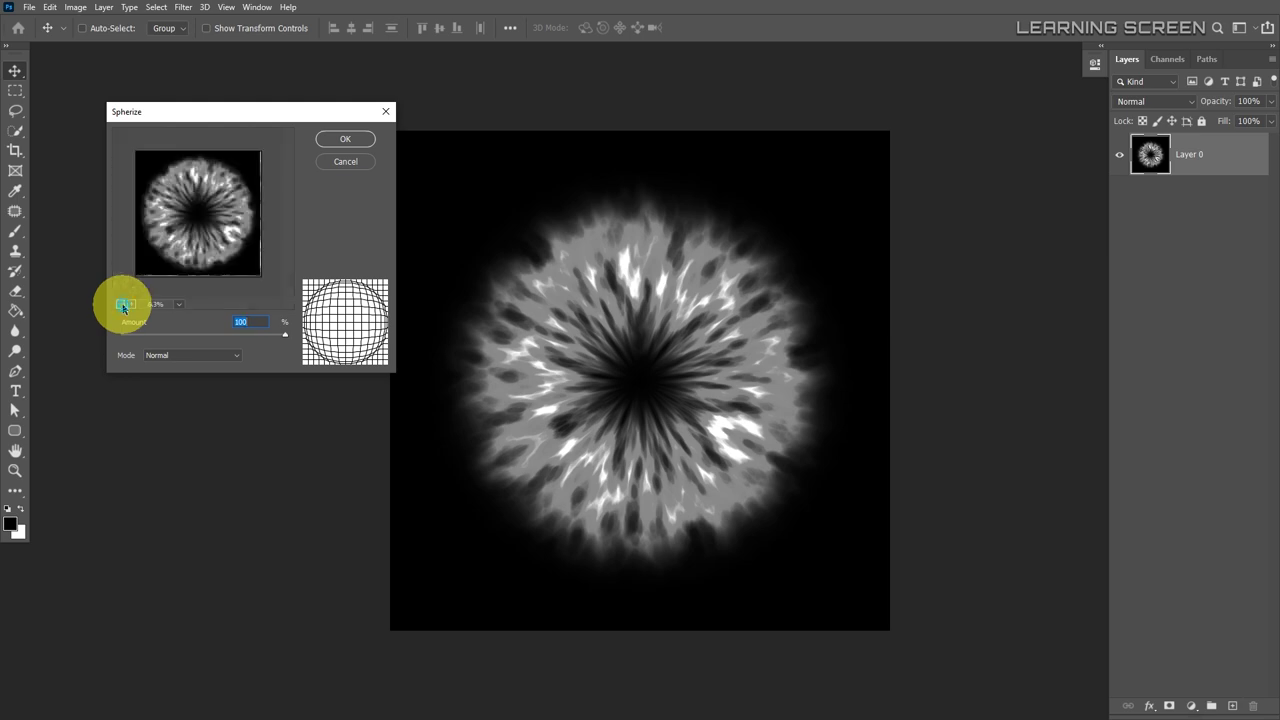
click(192, 355)
drag(285, 335, 349, 349)
click(346, 140)
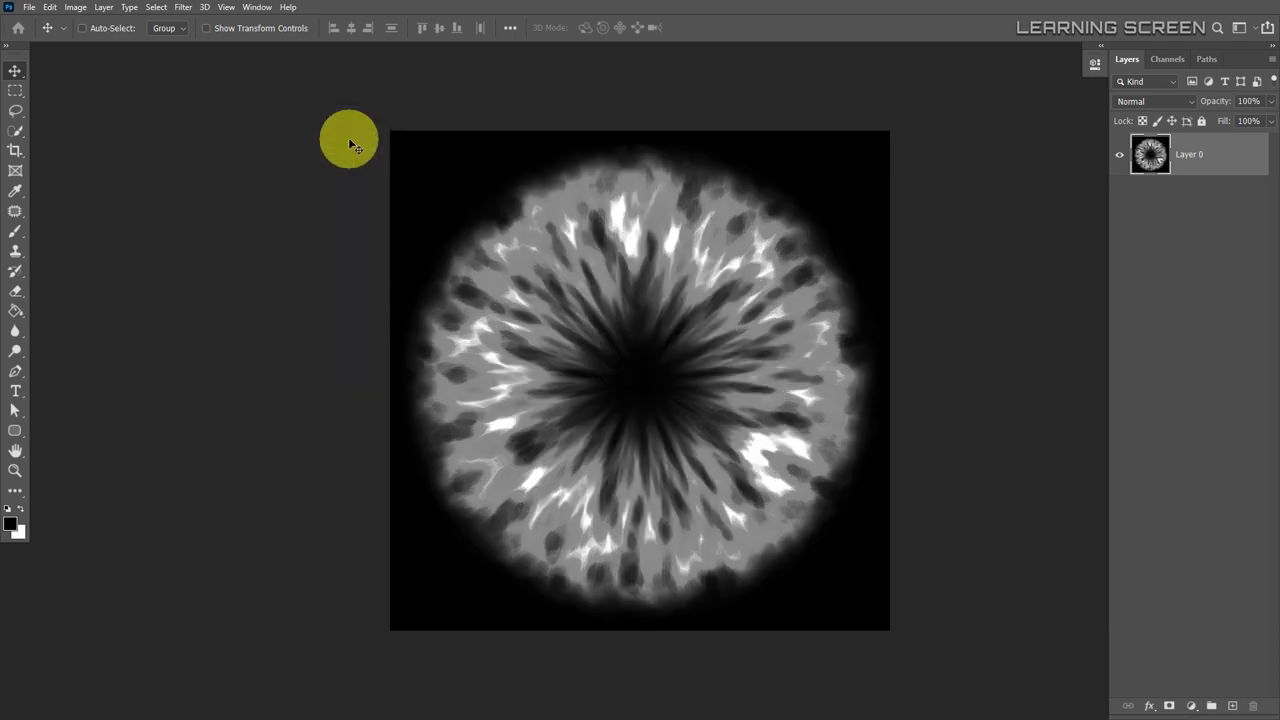
Reapply the same Spherize filter three more times to push the burst out to the circle's rim.
click(183, 8)
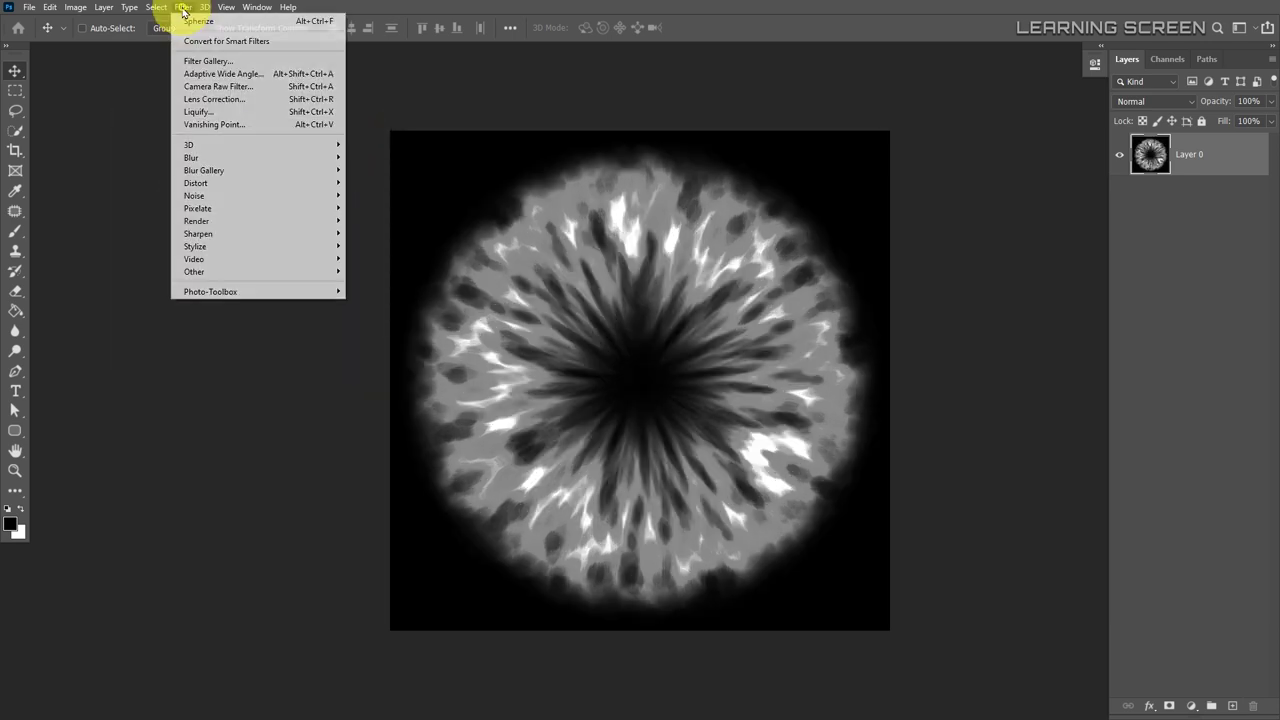
click(240, 22)
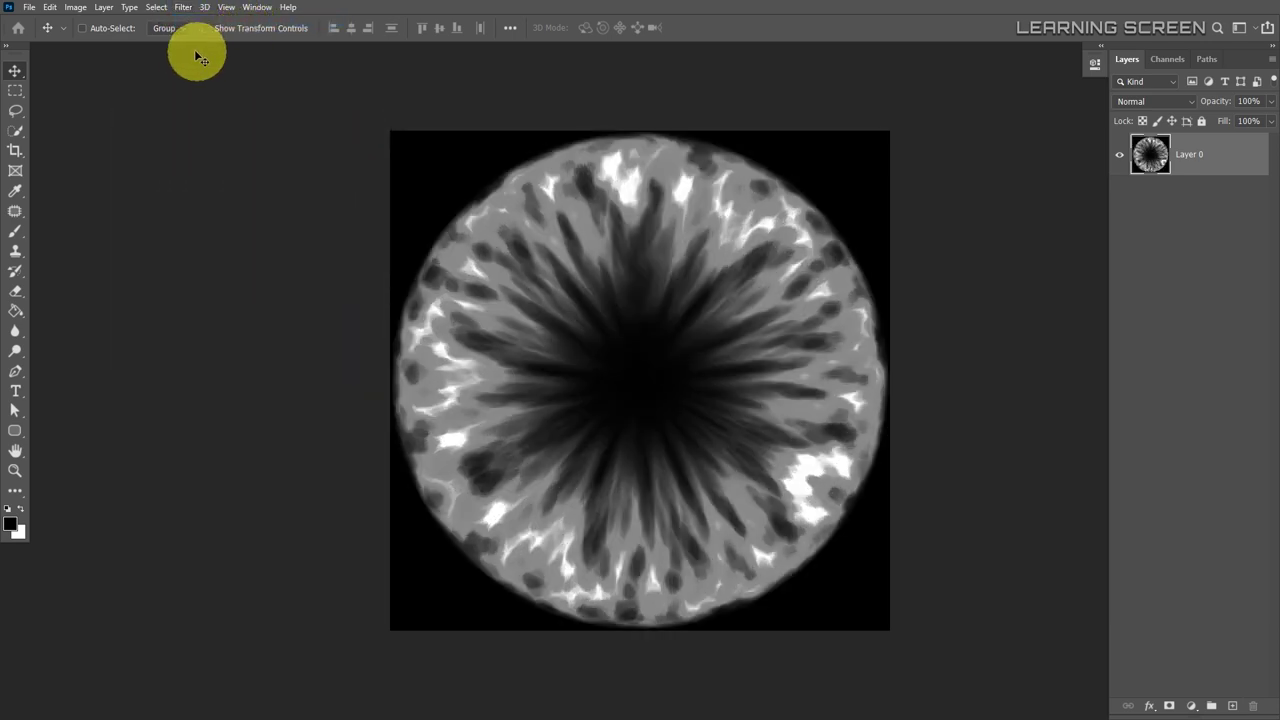
click(183, 8)
click(192, 23)
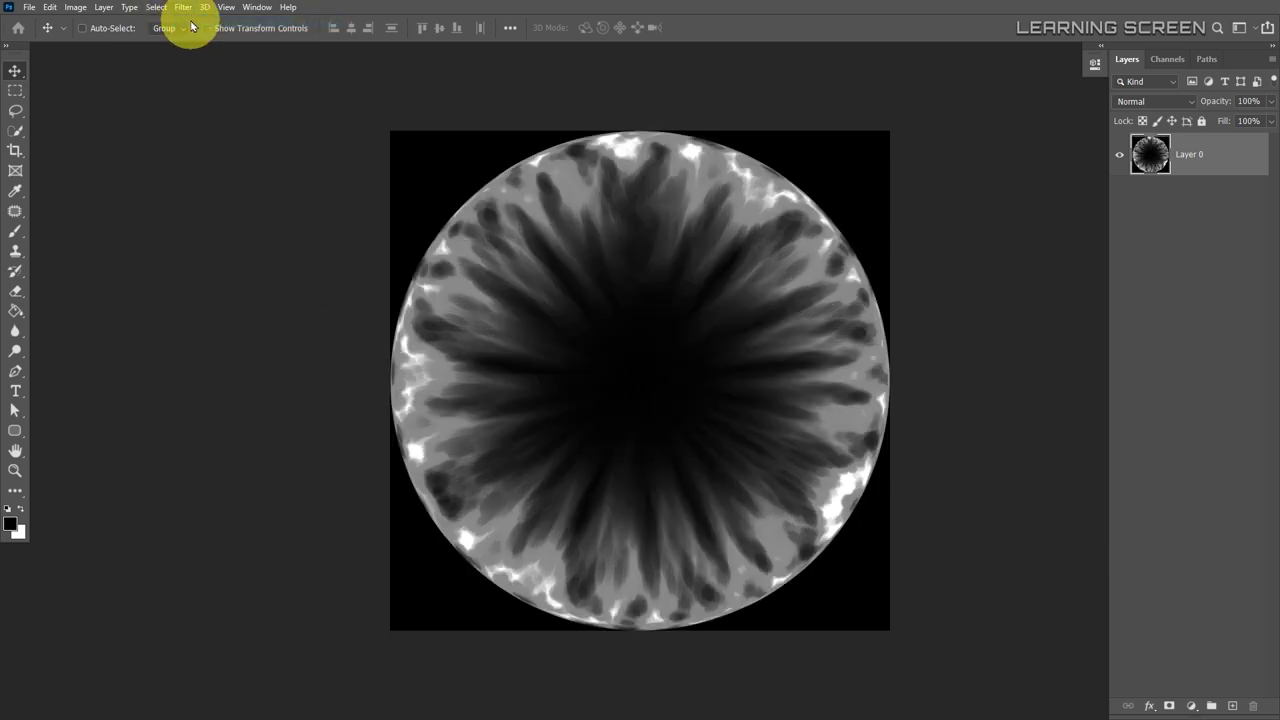
click(183, 8)
click(189, 22)
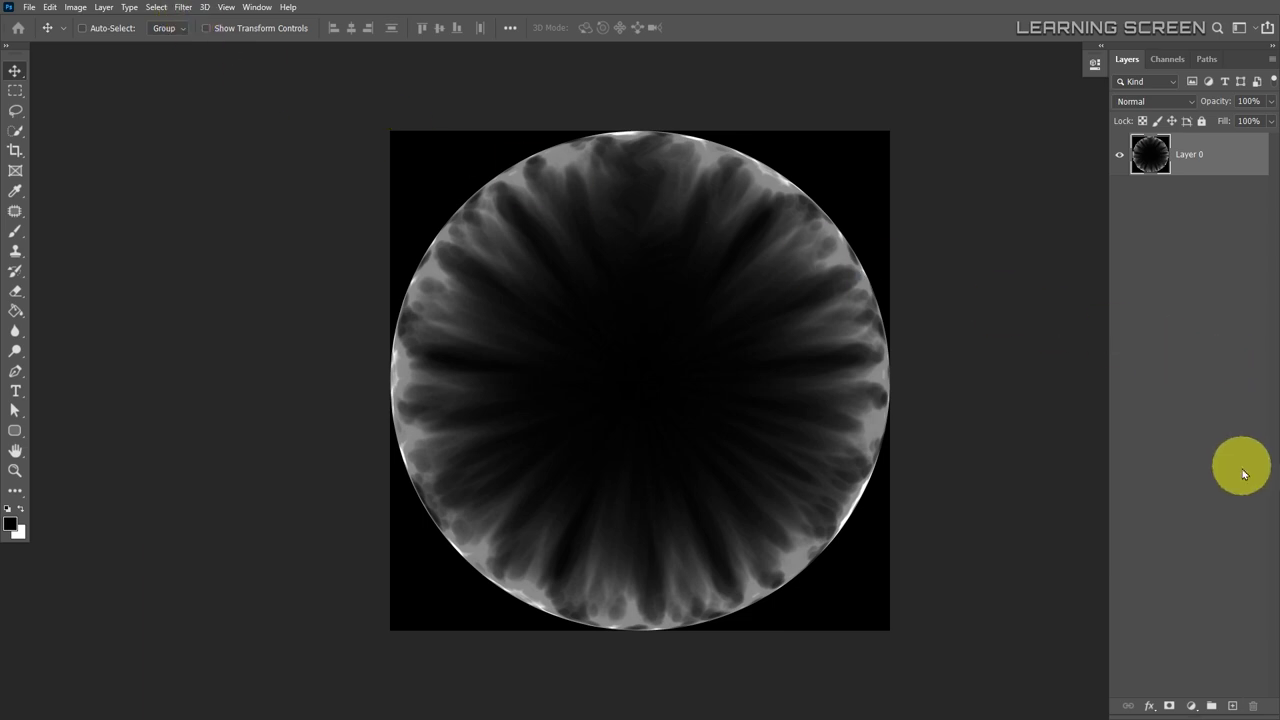
Add a new layer above Layer 0 and fill it with black using the Paint Bucket.
click(1232, 706)
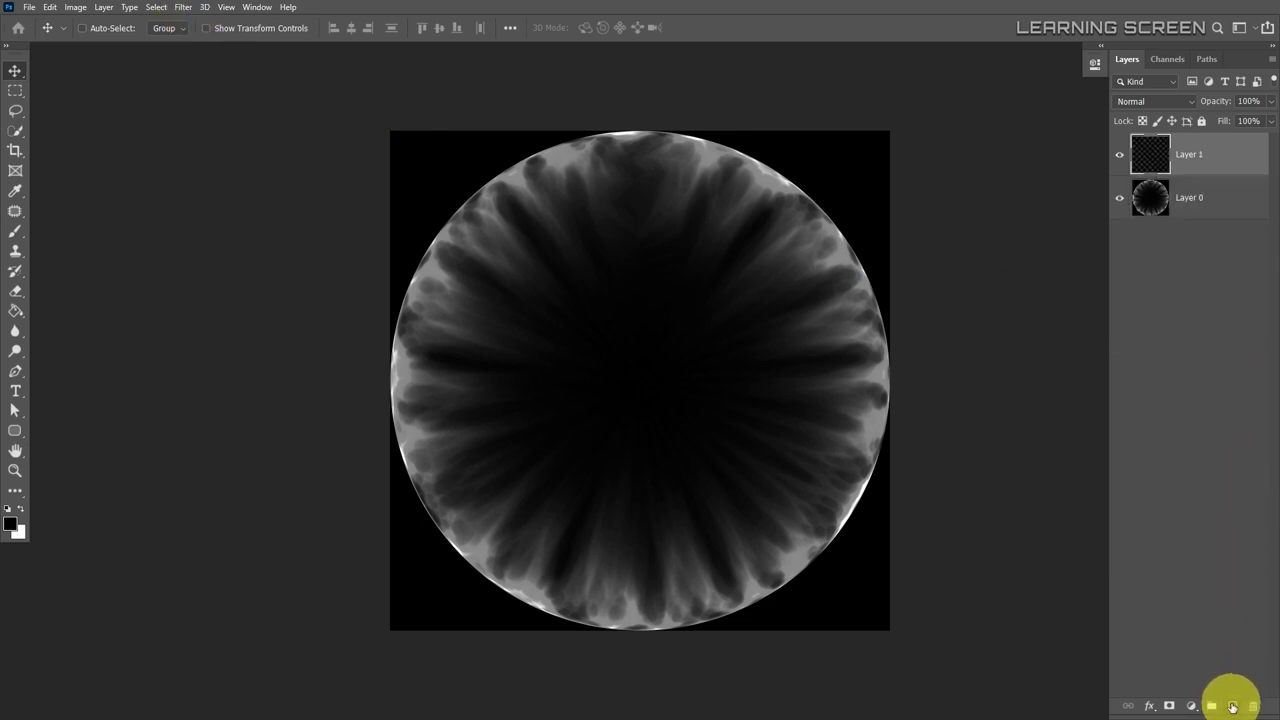
click(16, 311)
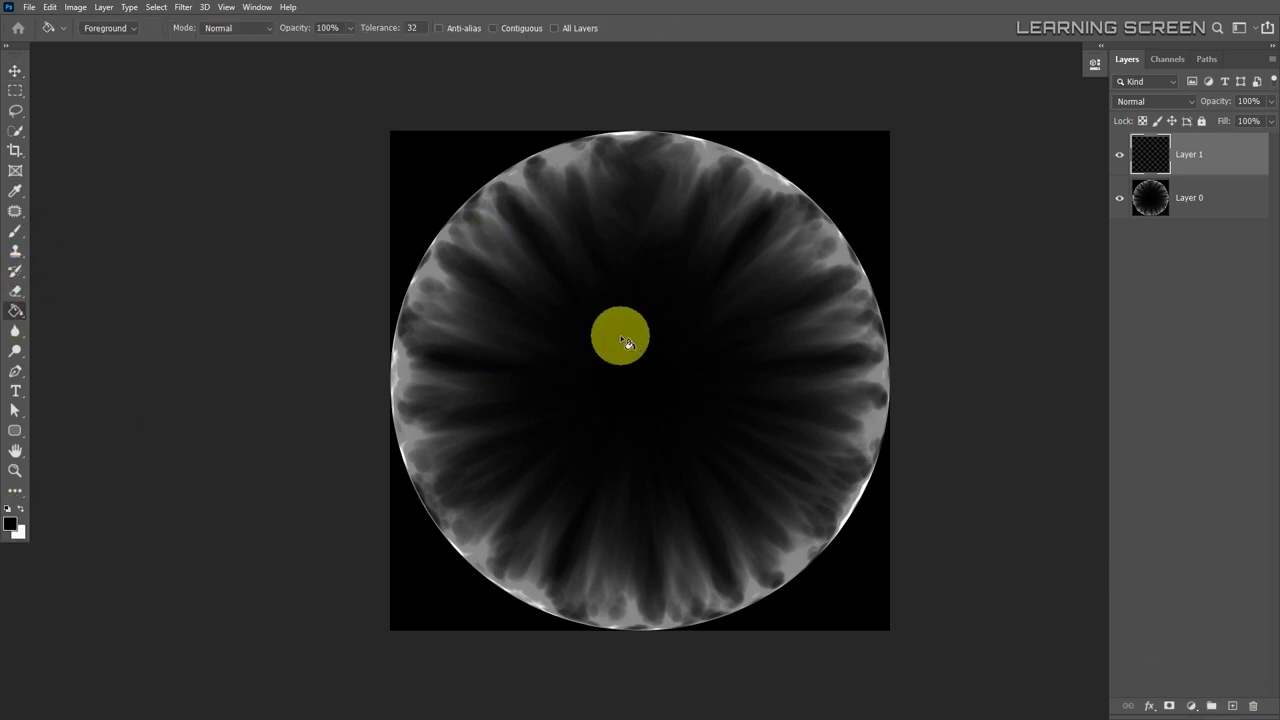
click(621, 340)
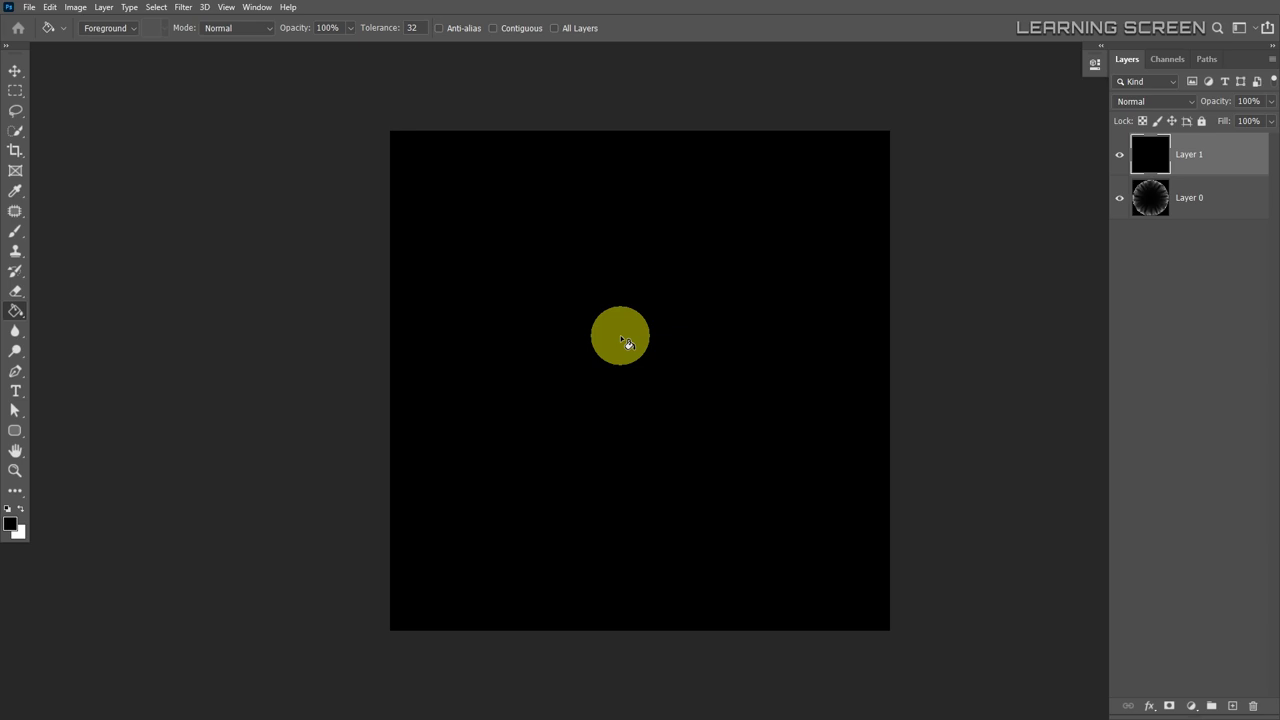
Apply the Plastic Wrap filter to the black layer with Highlight Strength 20, Detail 15 and Smoothness 15.
click(185, 8)
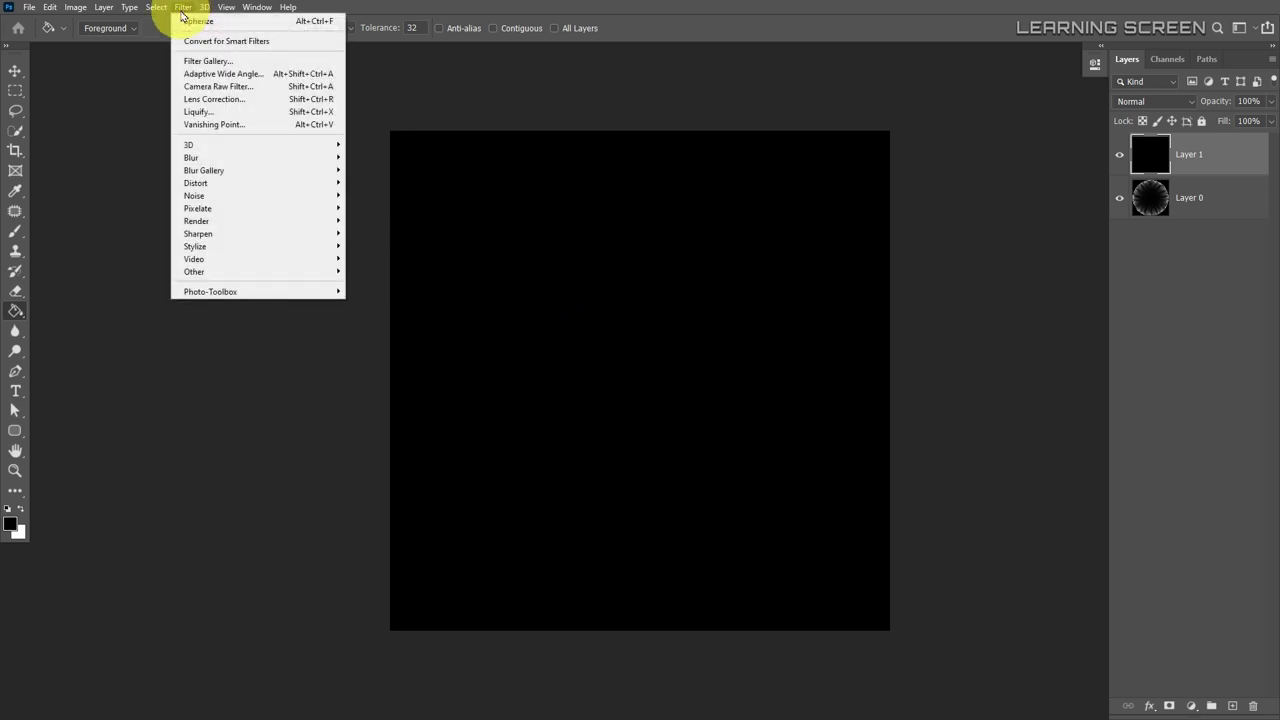
click(192, 60)
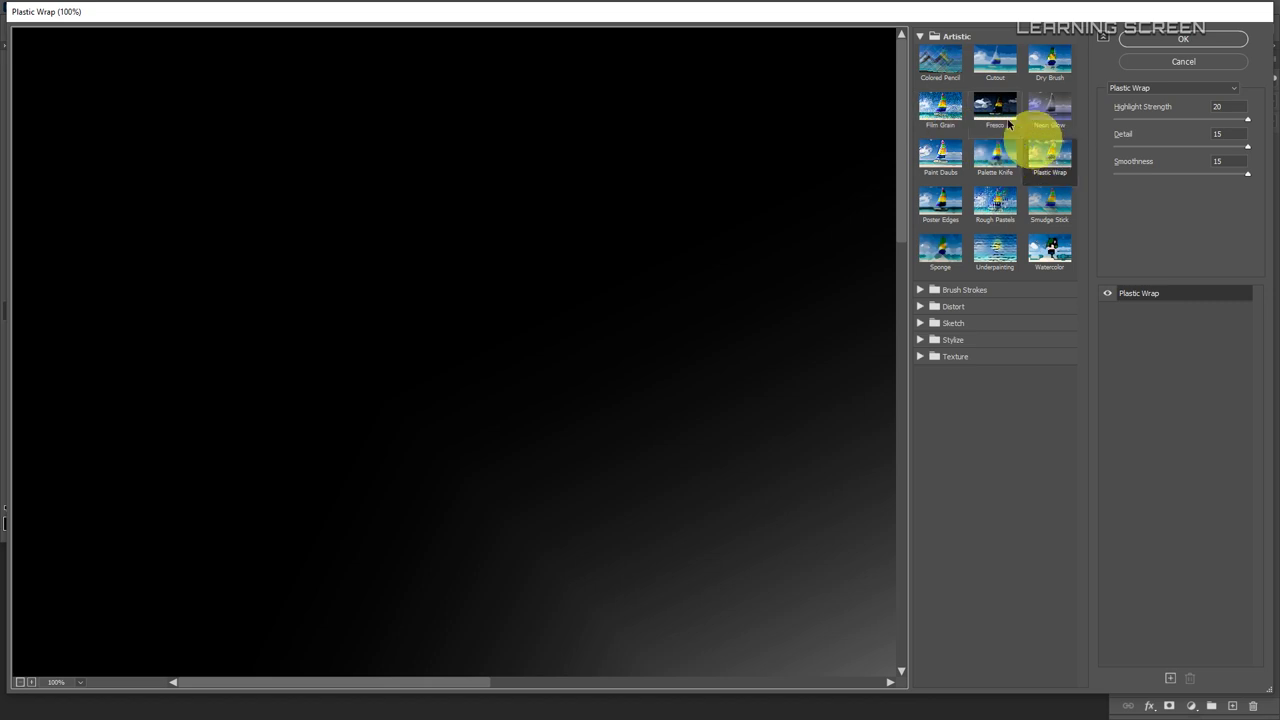
click(1051, 163)
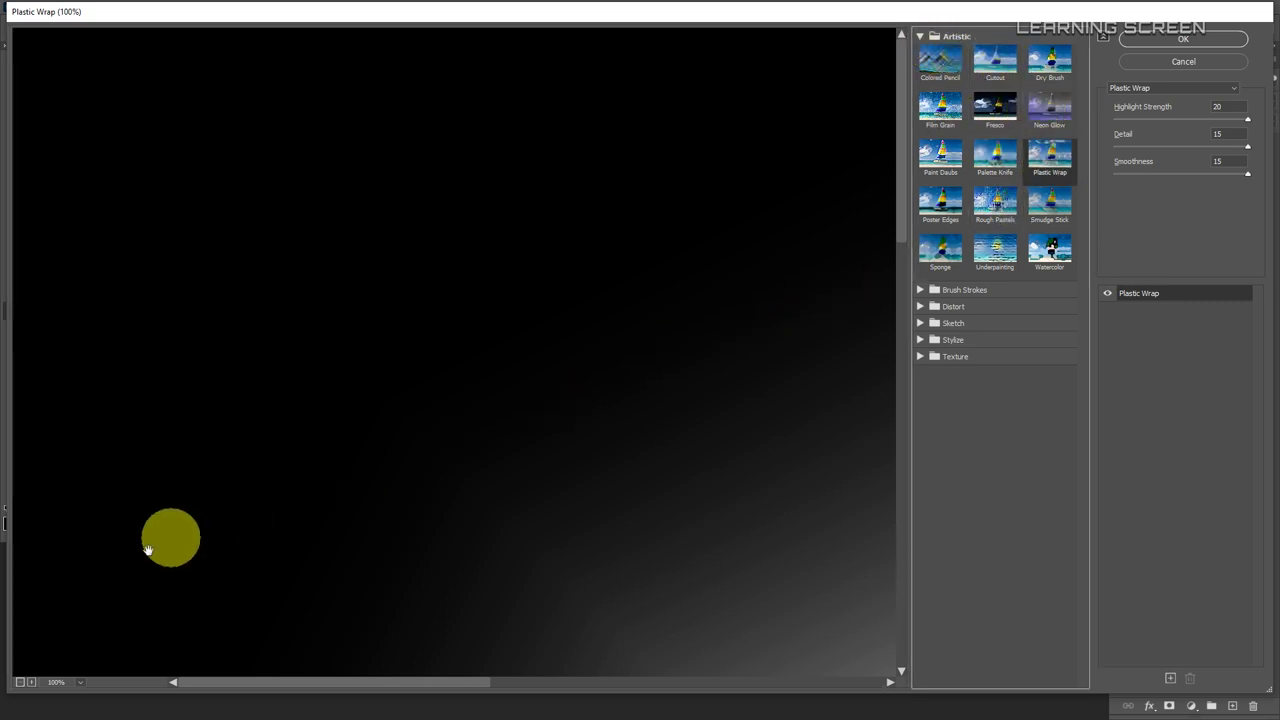
click(20, 683)
click(20, 683)
click(20, 683)
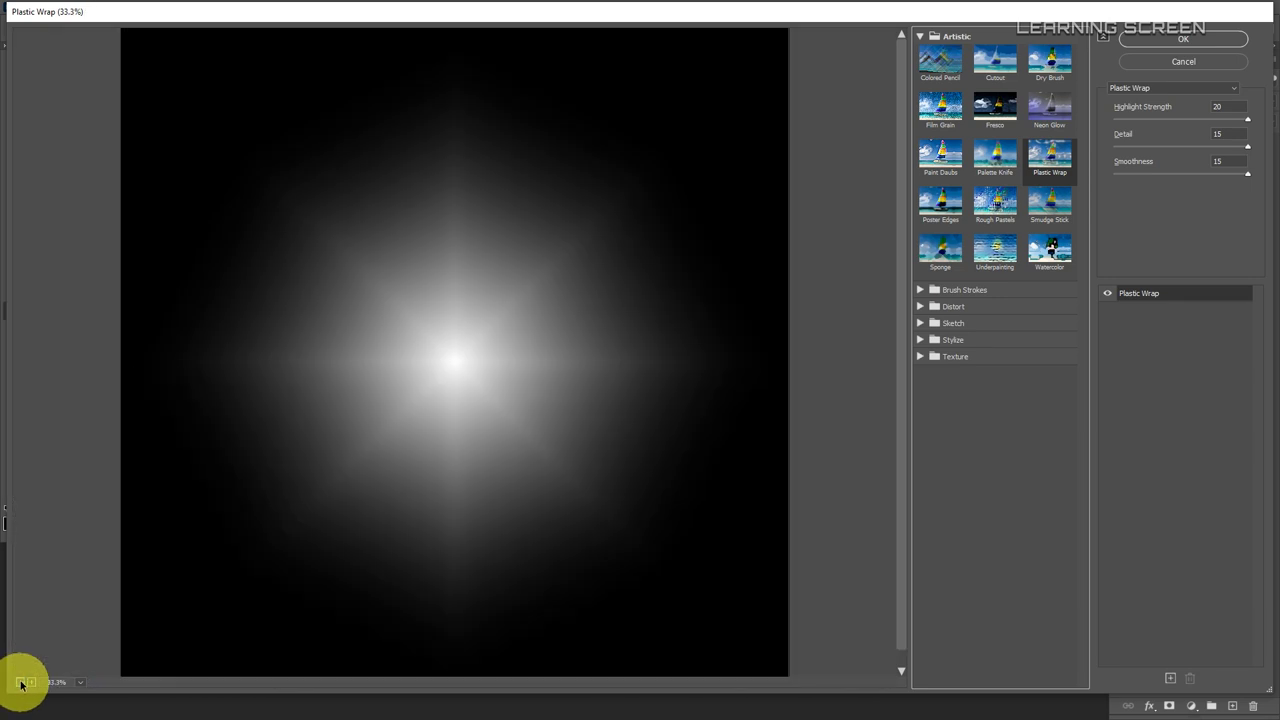
click(1146, 41)
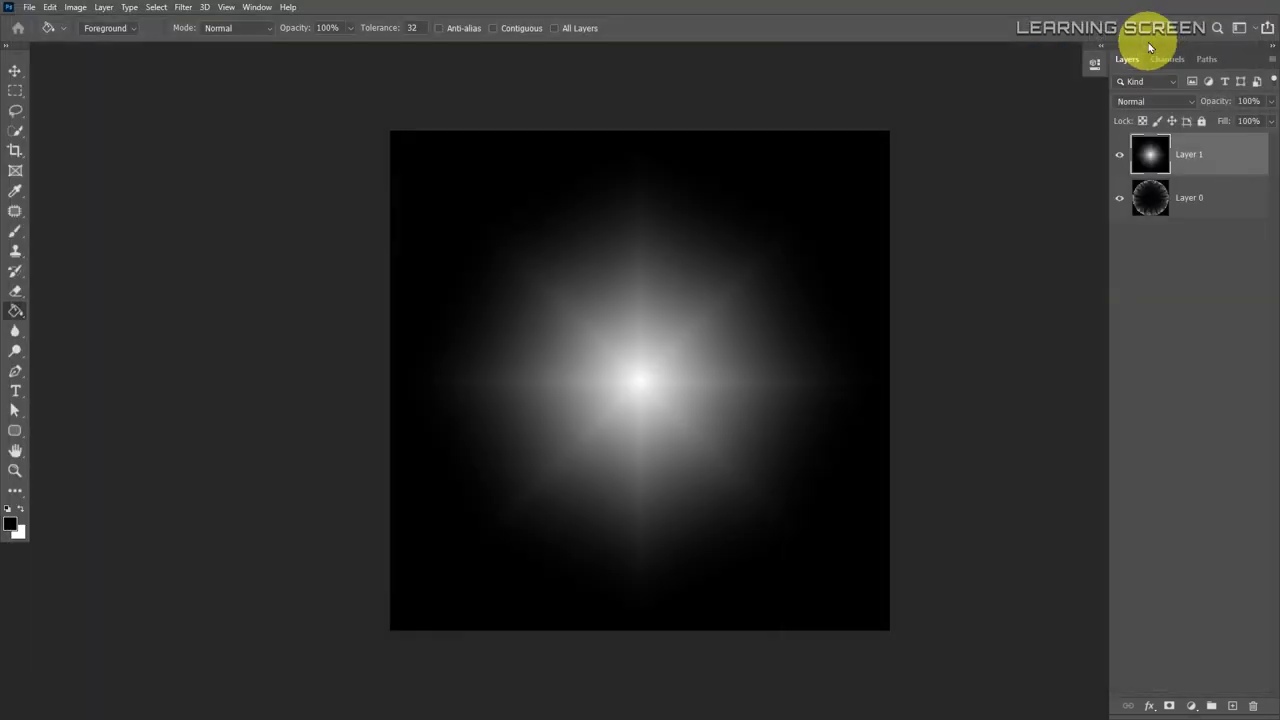
Apply a Sine Wave filter to Layer 1 with 448 generators, wavelength 309 to 406 and amplitude 1 to 10.
click(184, 8)
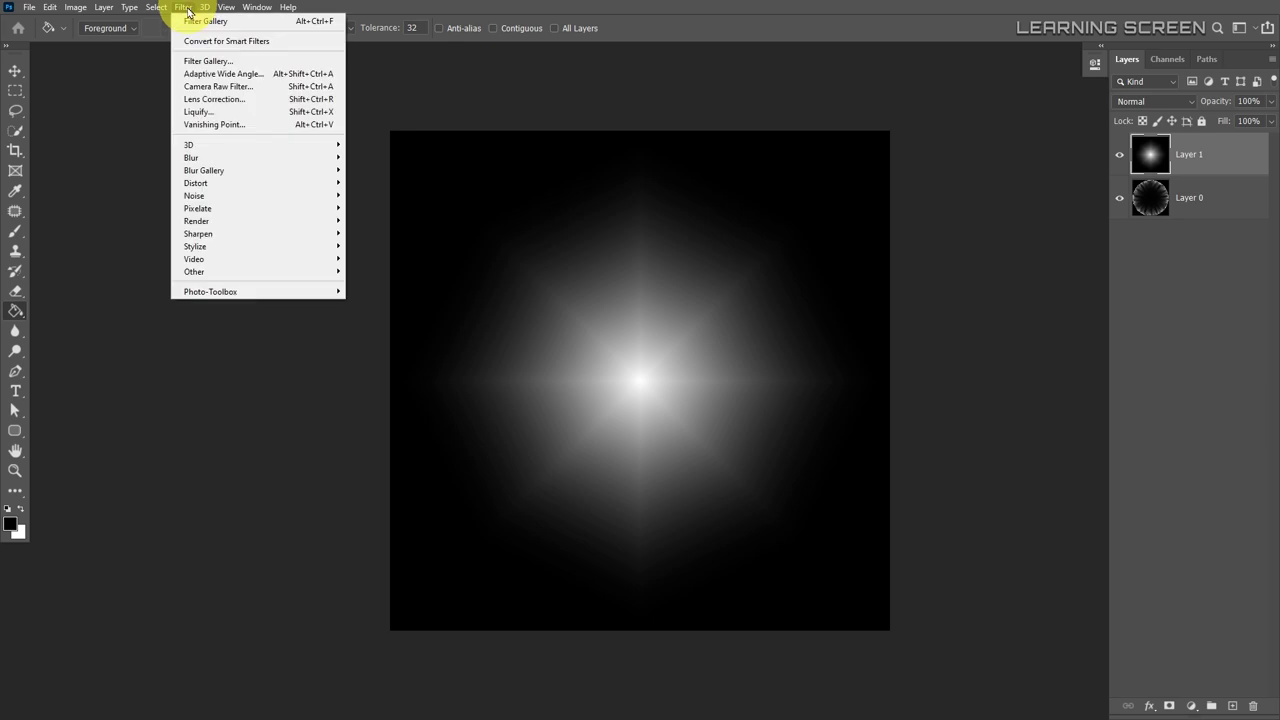
mouse_move(240, 183)
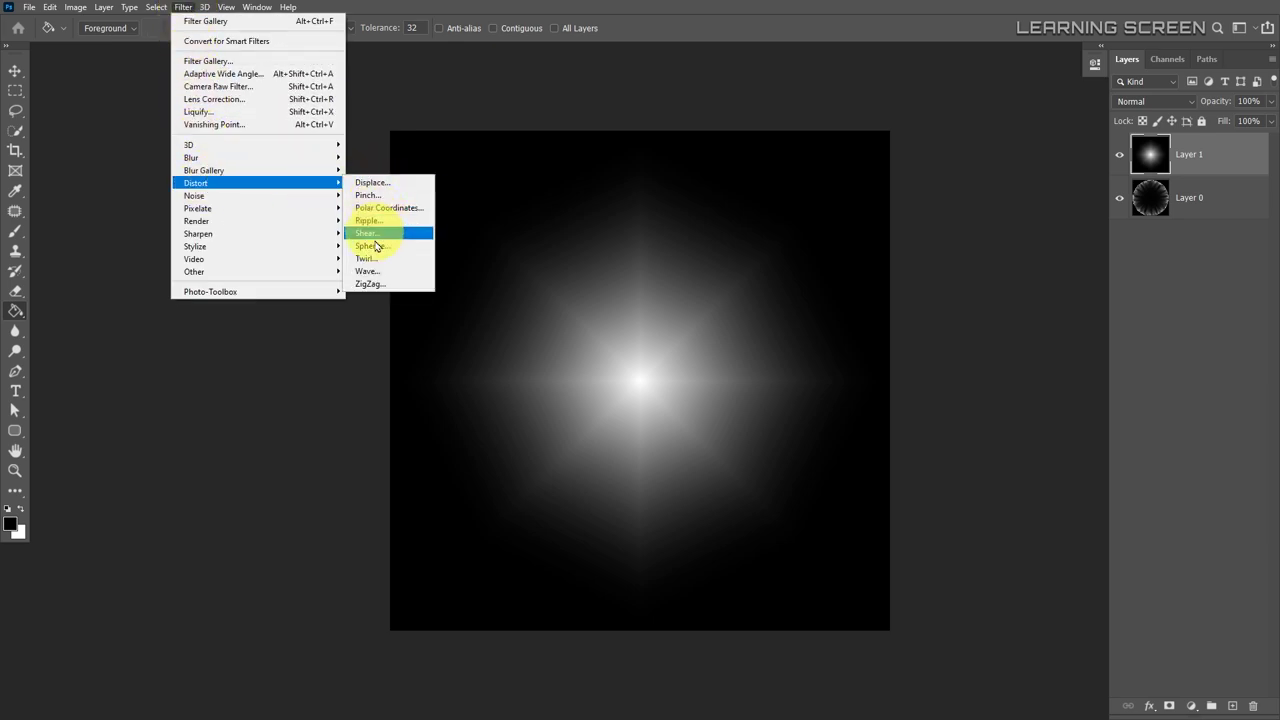
click(377, 273)
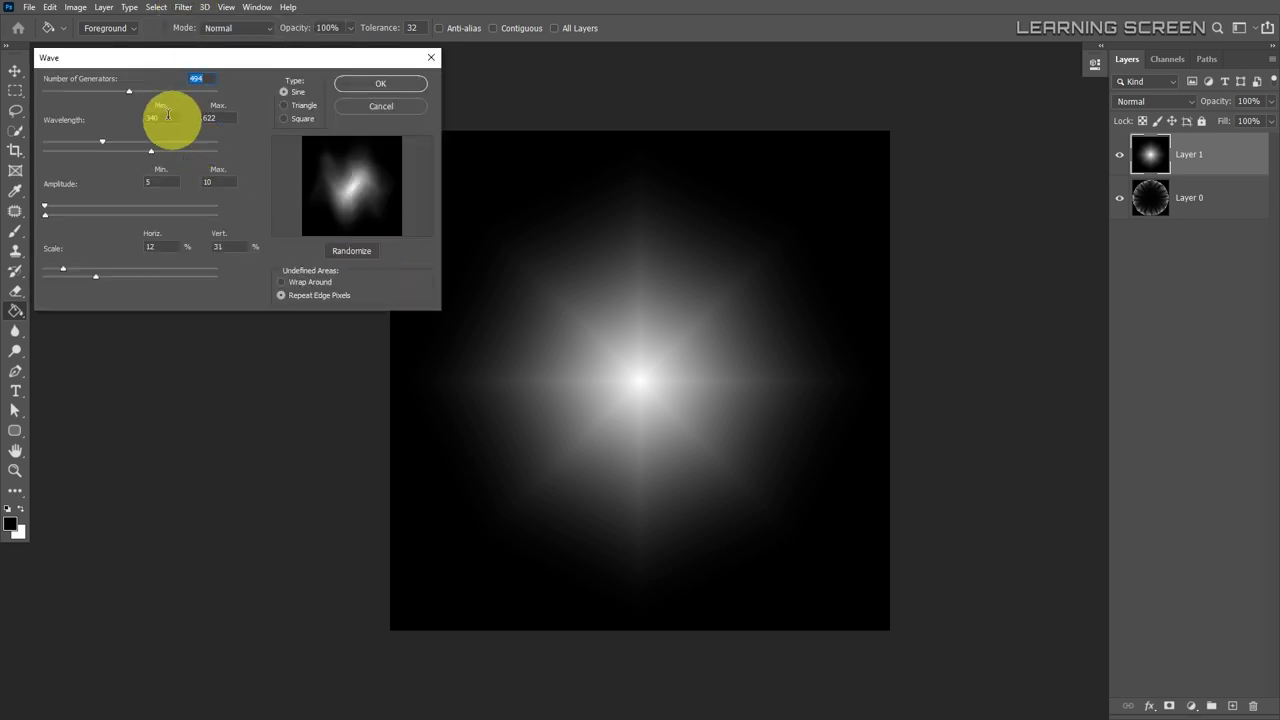
drag(116, 93, 139, 93)
mouse_move(102, 141)
mouse_down()
mouse_move(77, 140)
mouse_move(143, 143)
mouse_move(95, 146)
mouse_up()
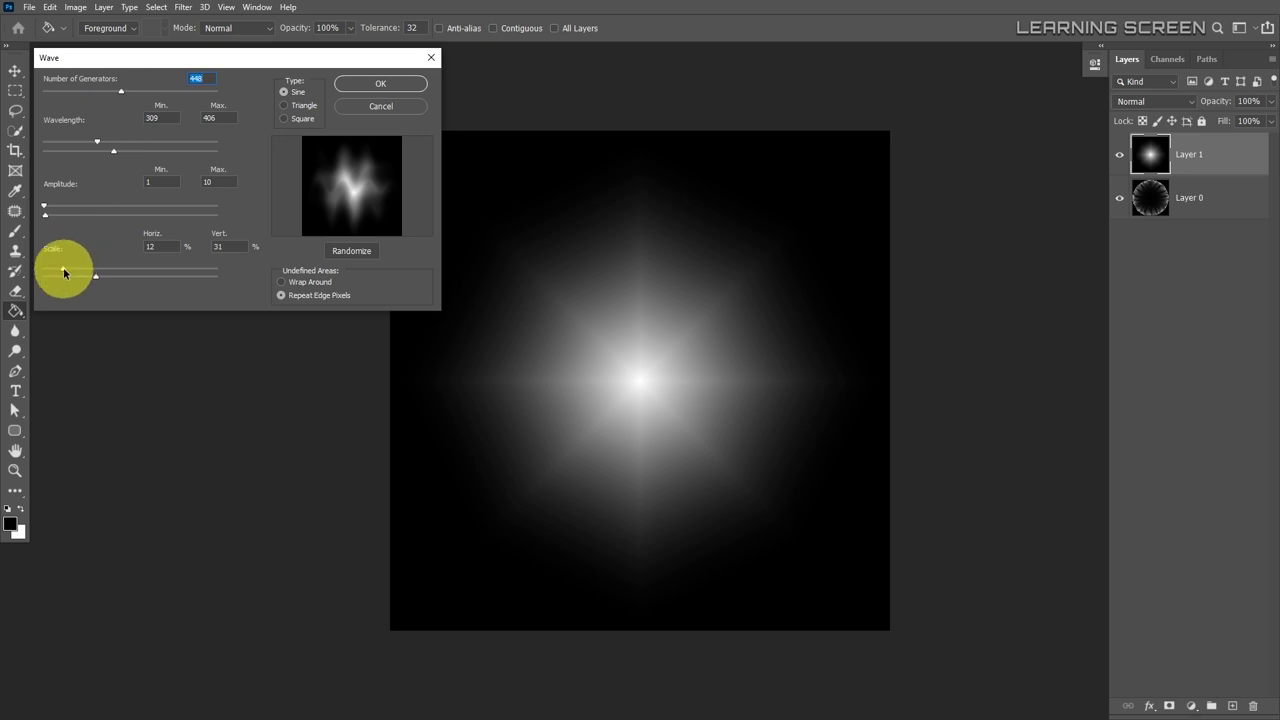
click(368, 83)
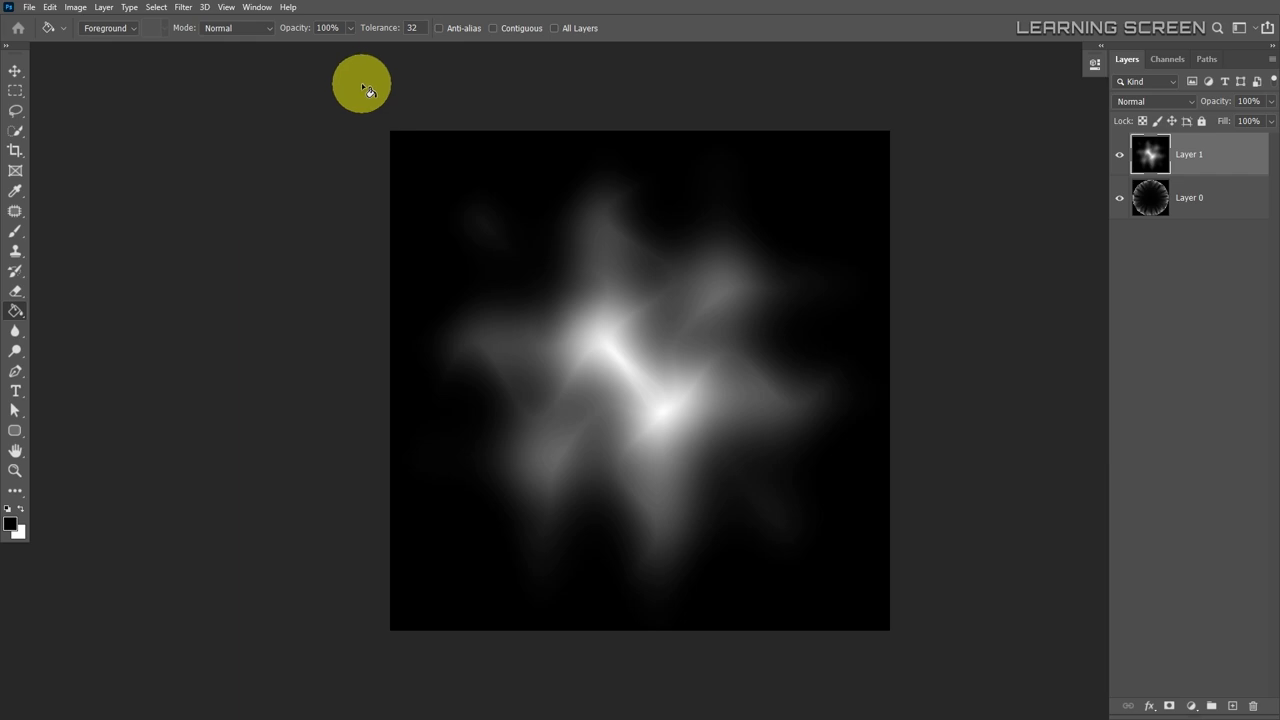
Apply the Minimum filter to Layer 1 with a radius of 145.8 pixels, preserving Roundness.
click(183, 7)
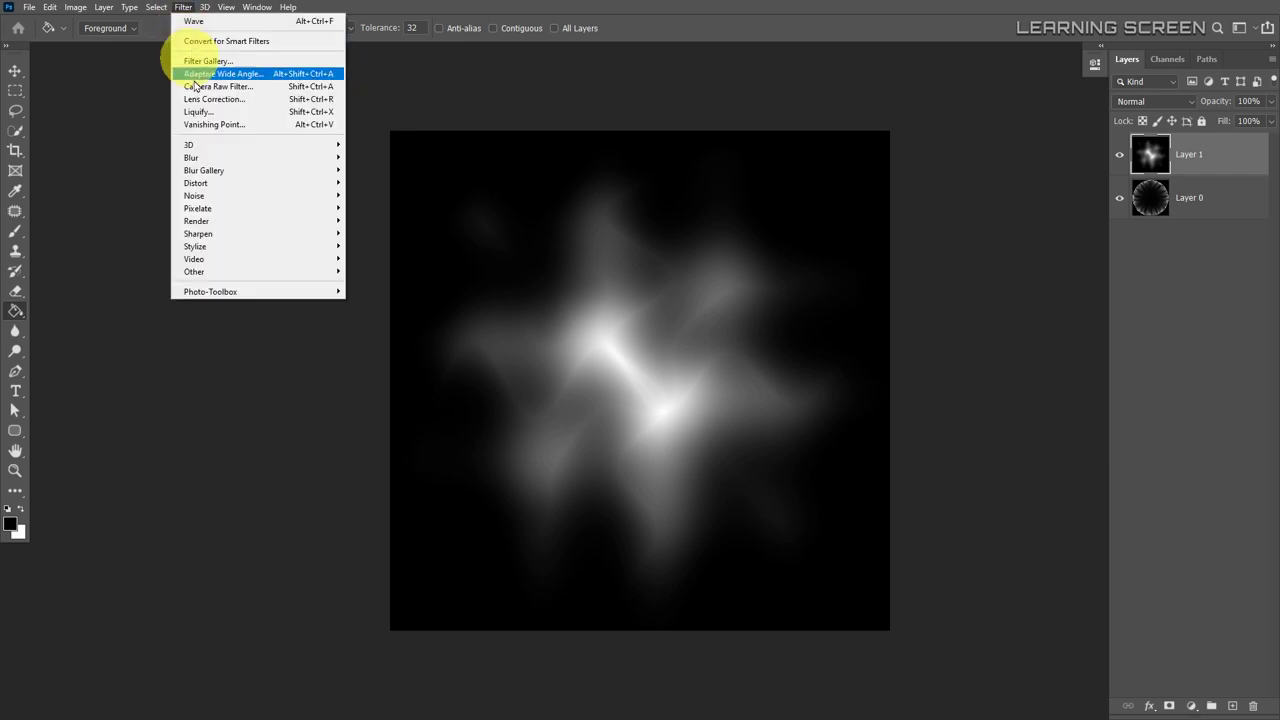
mouse_move(205, 273)
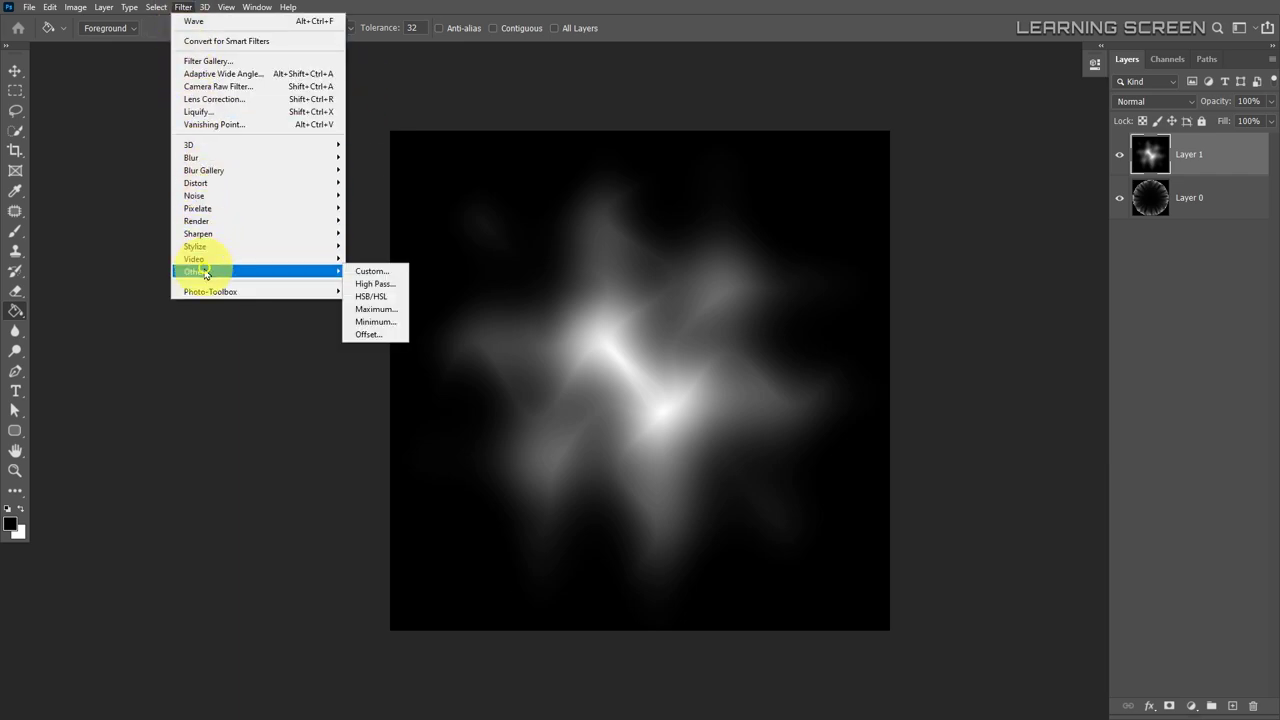
click(369, 322)
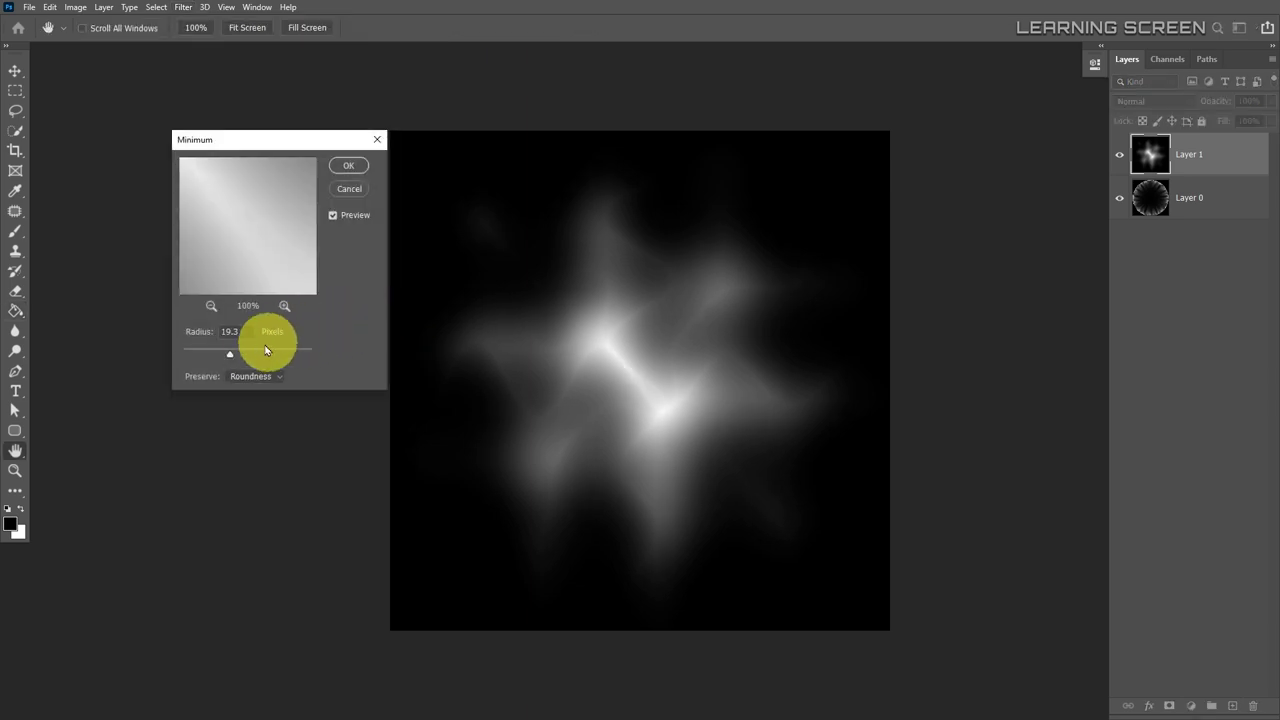
drag(236, 353, 254, 354)
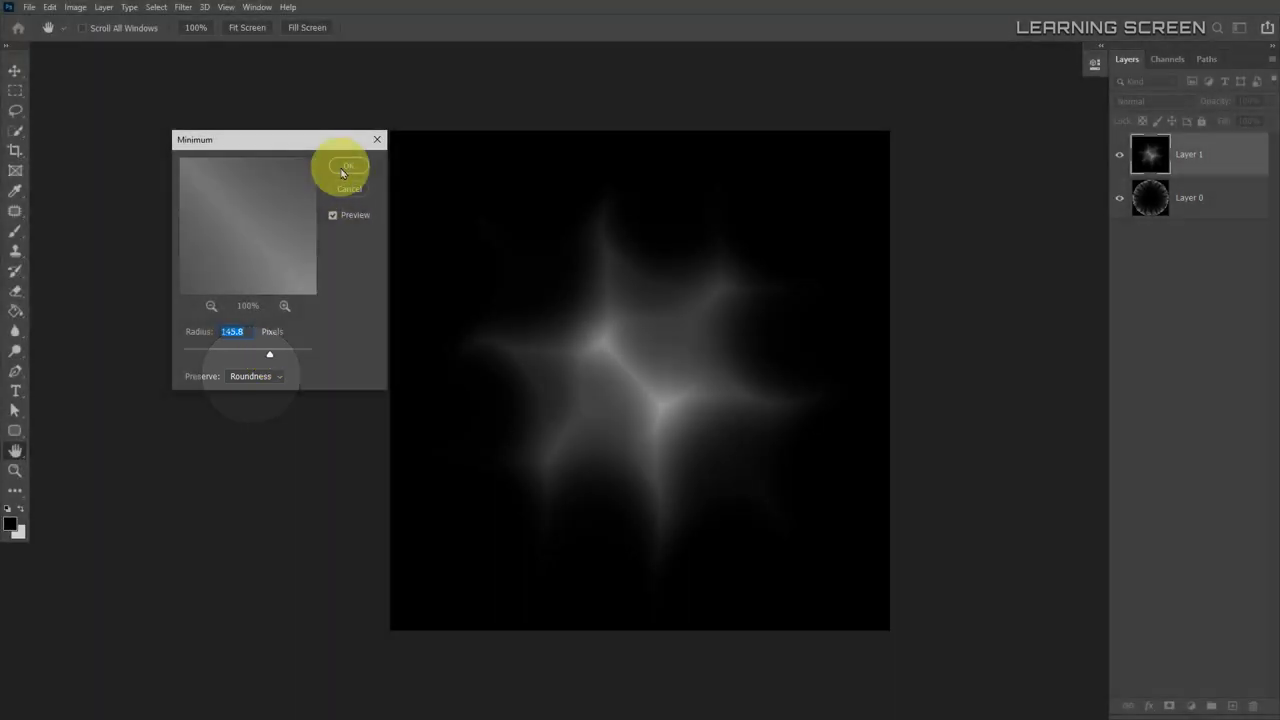
click(341, 170)
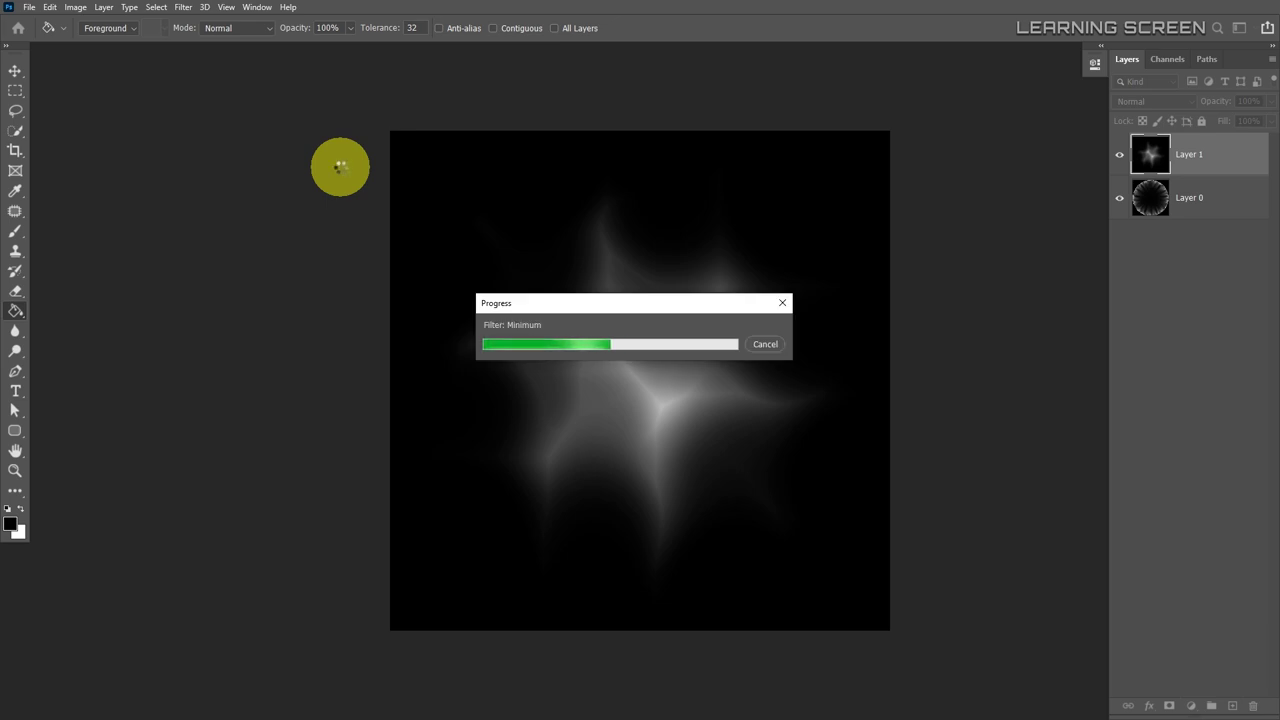
Set Layer 1's blend mode to Screen and scale the layer down slightly about its centre.
click(15, 70)
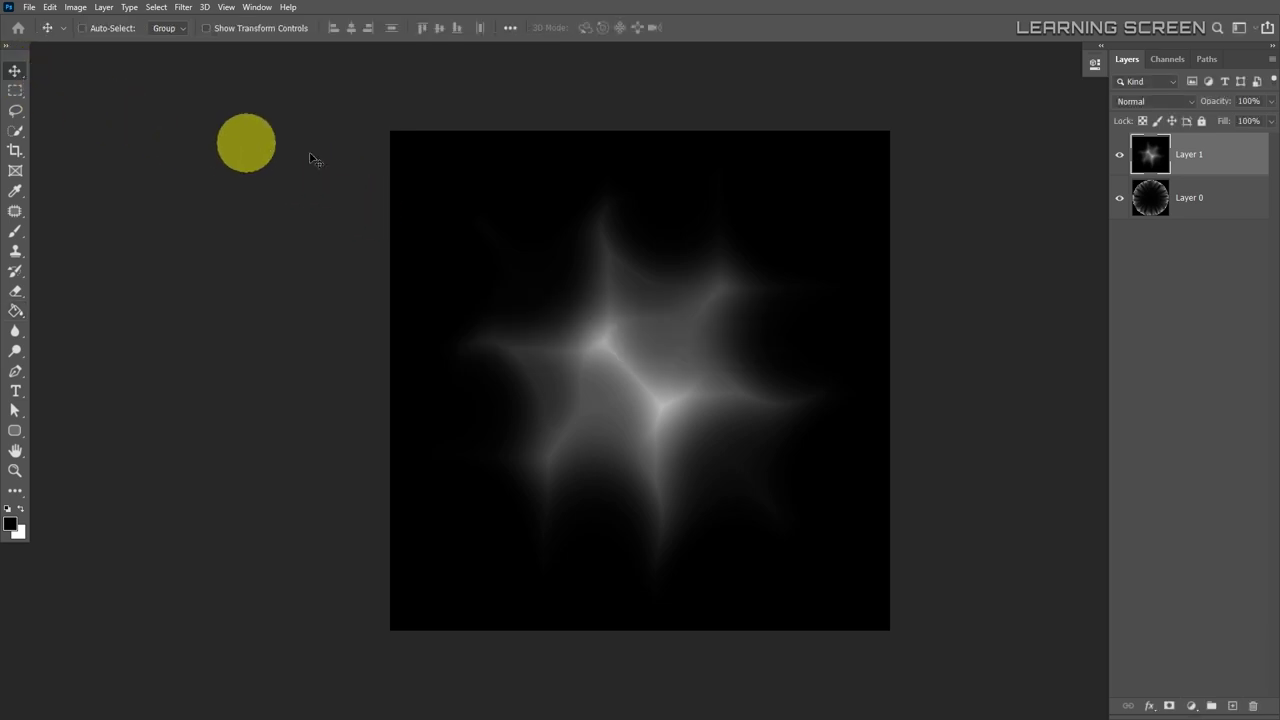
click(1150, 101)
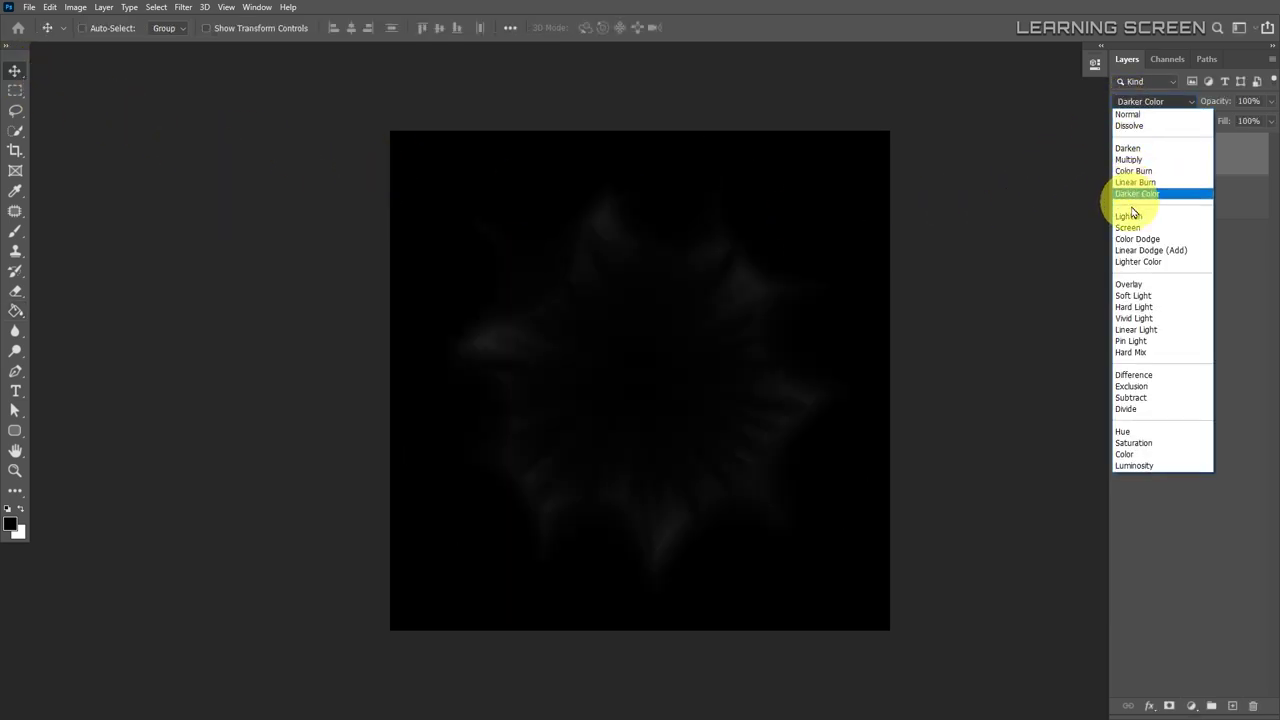
click(1130, 227)
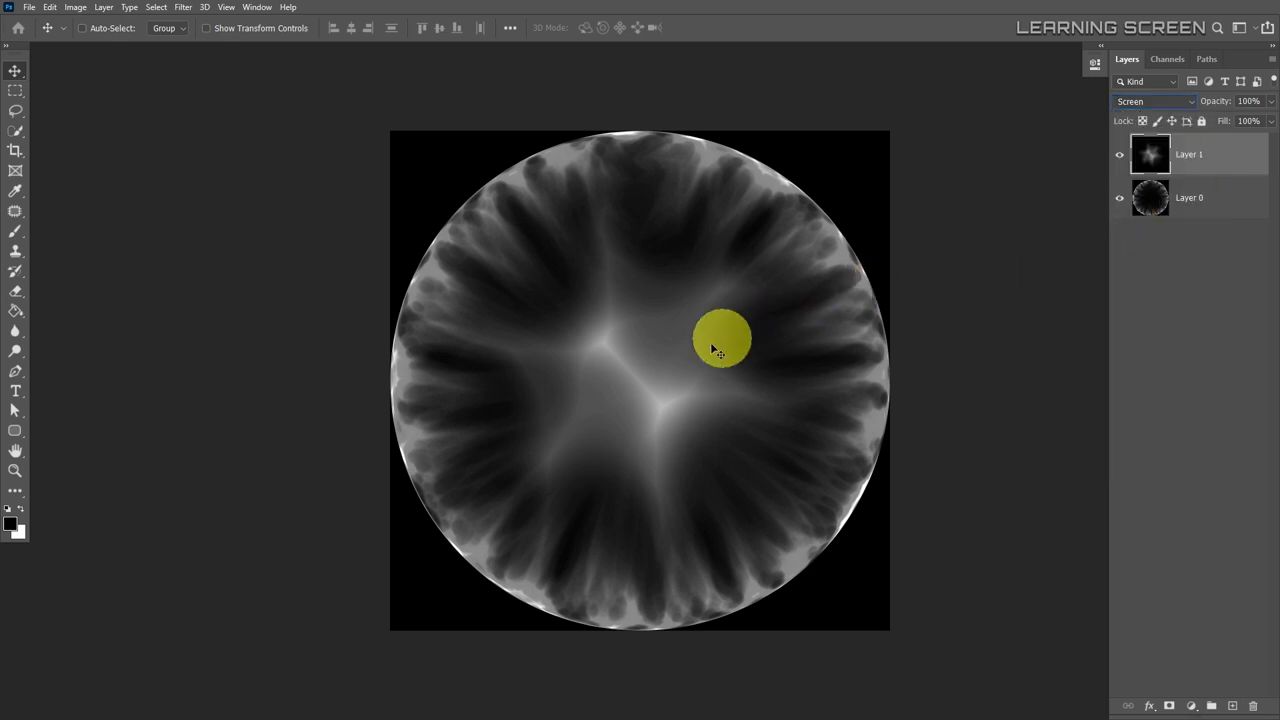
key(ctrl+t)
drag(890, 130, 857, 158)
key(Return)
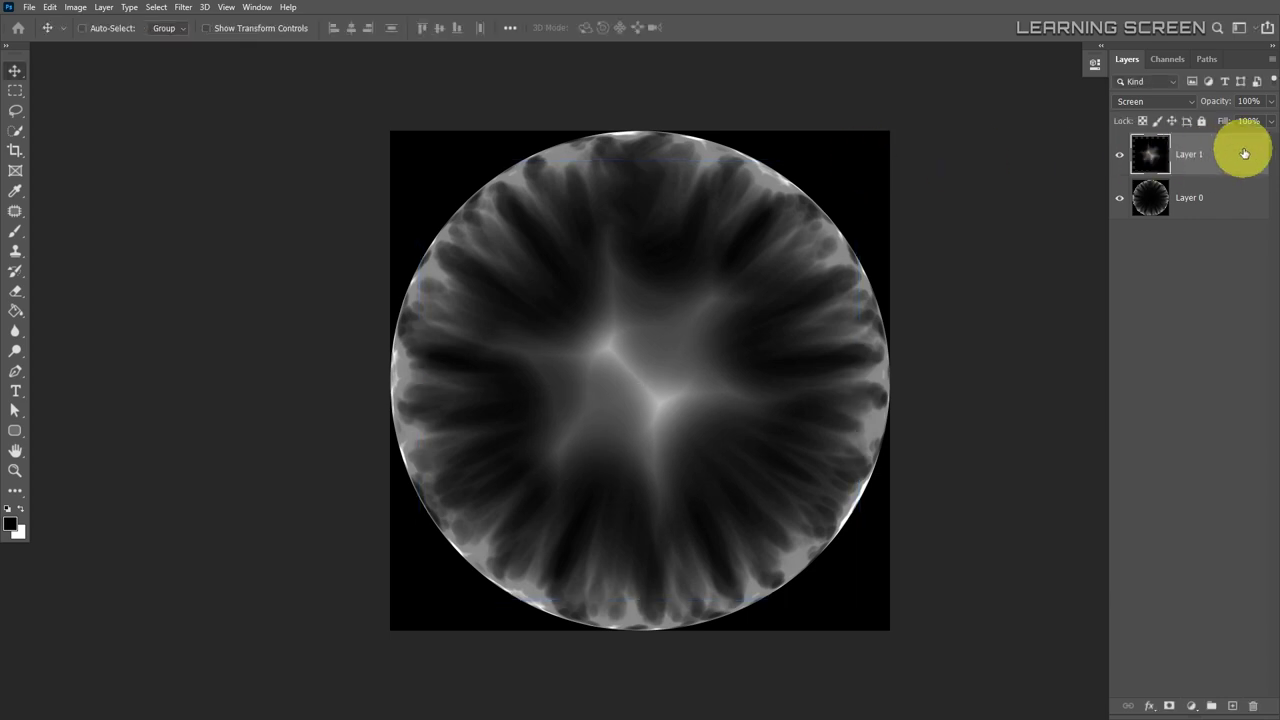
Duplicate Layer 1, then scale the copy to about 87.5% and rotate it about 25°.
right_click(1244, 153)
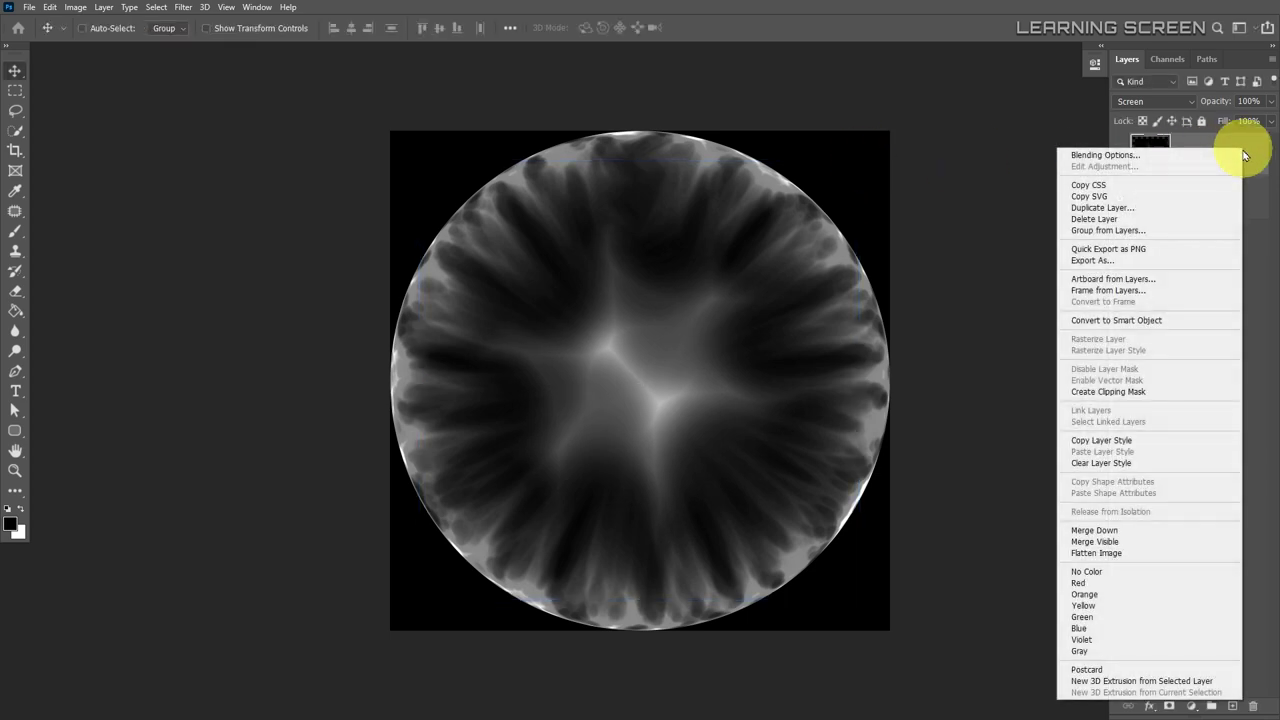
click(1153, 207)
click(1068, 150)
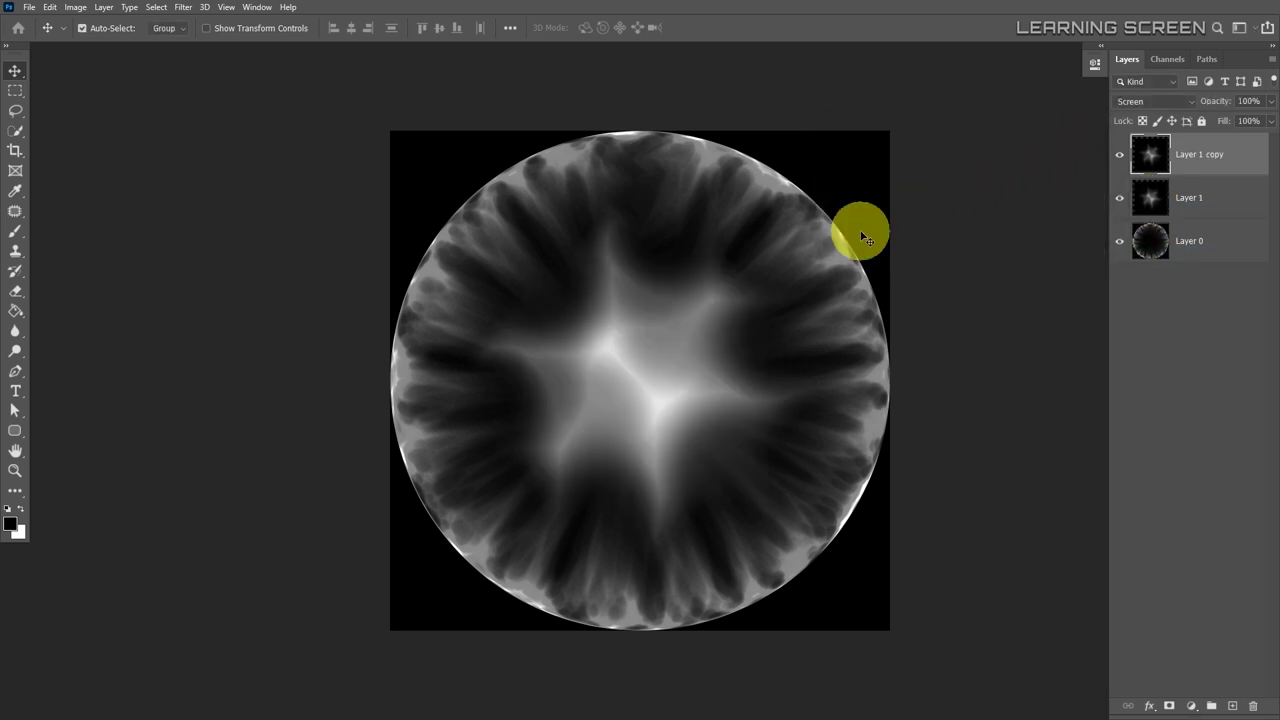
key(ctrl+t)
drag(857, 154, 893, 279)
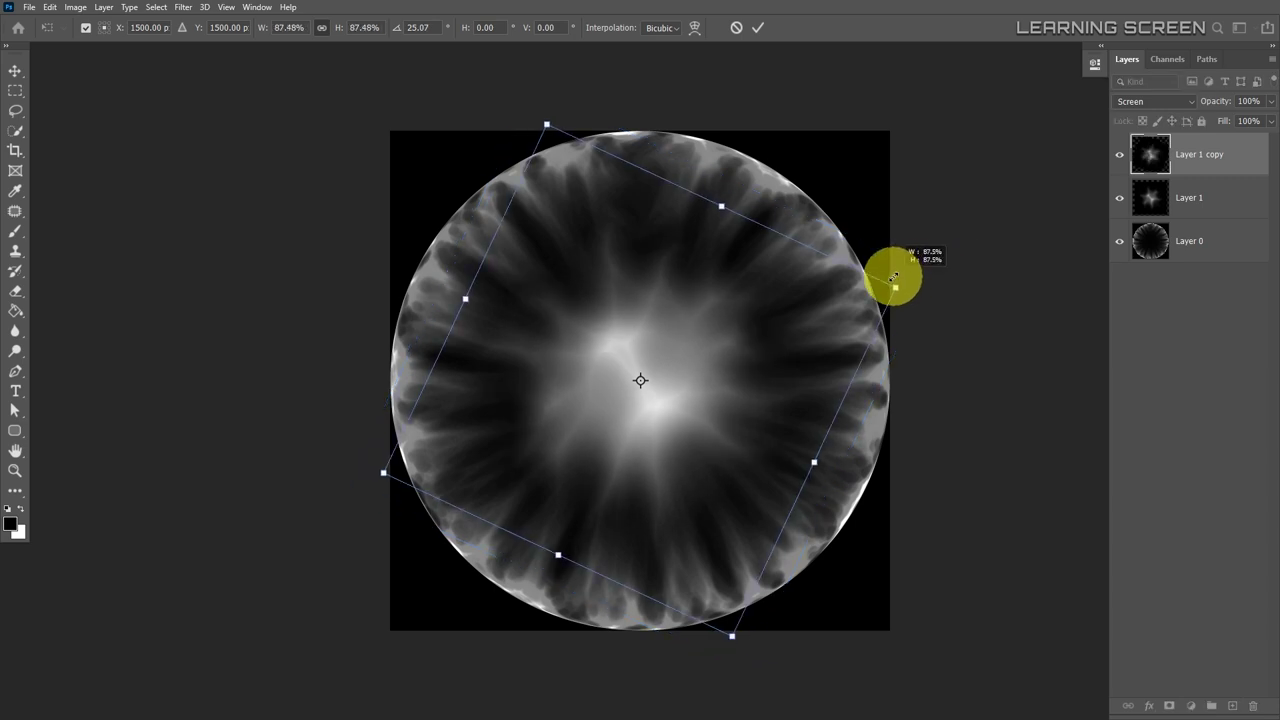
click(758, 28)
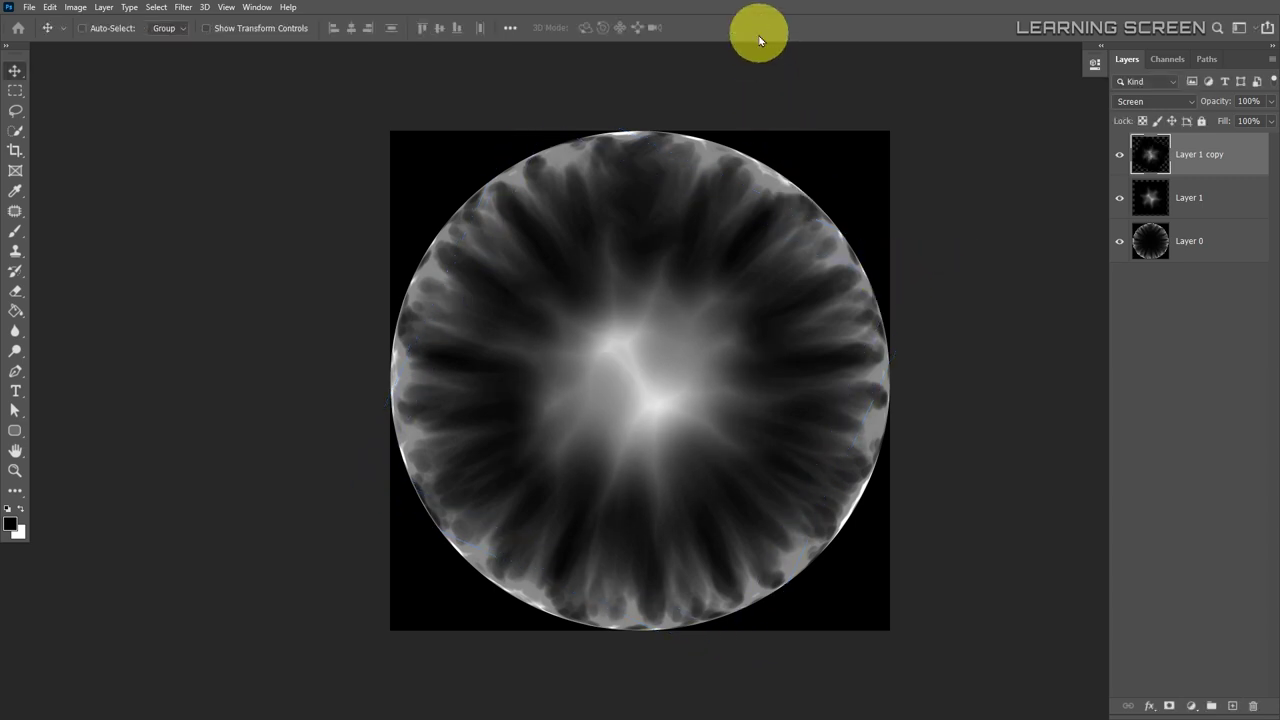
Duplicate Layer 1 copy under the default name.
right_click(1231, 170)
click(1137, 201)
click(1078, 149)
Rotate and shrink Layer 1 copy 2 about its centre and set its blend mode to Color Dodge.
key(ctrl+t)
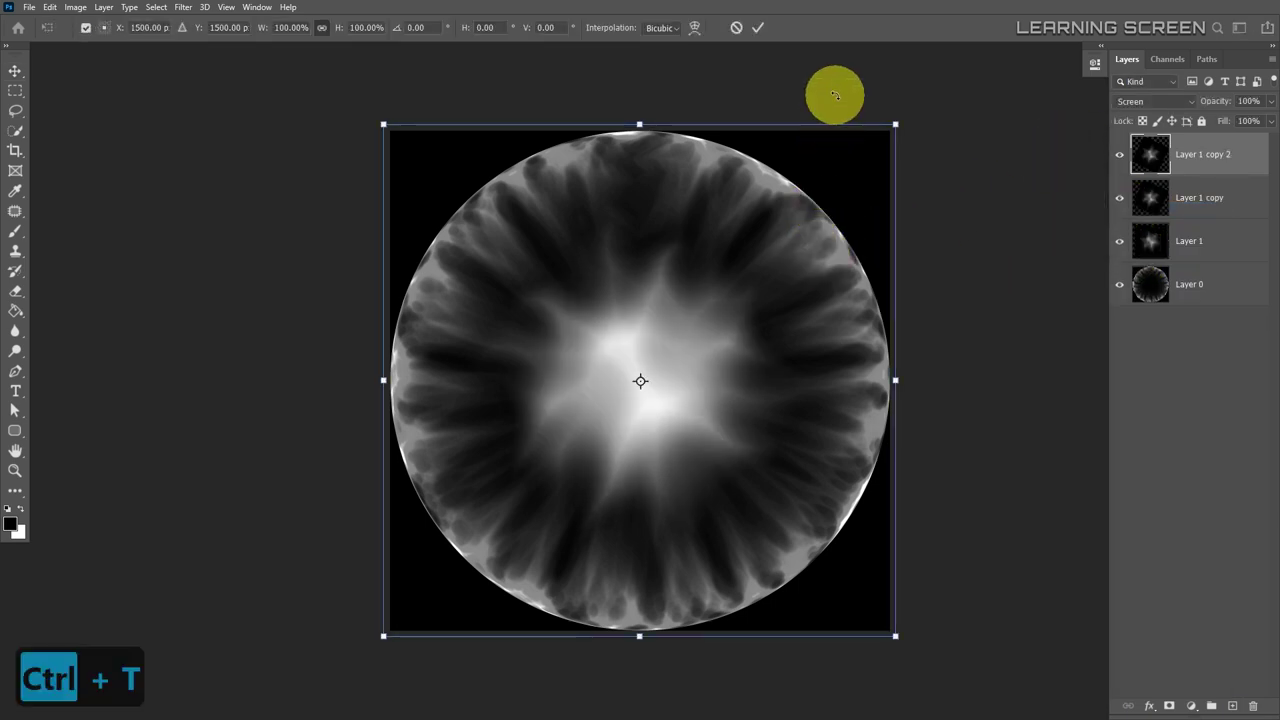
drag(832, 91, 914, 160)
drag(966, 216, 886, 255)
click(758, 27)
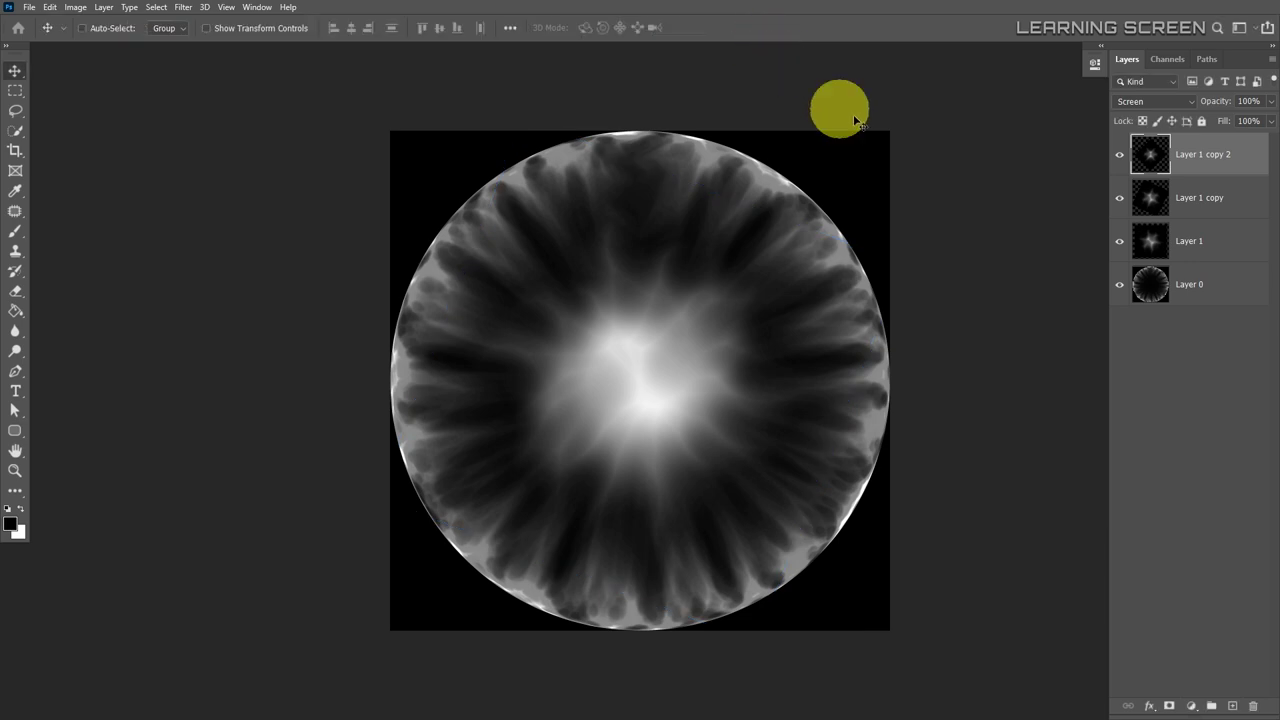
click(1140, 101)
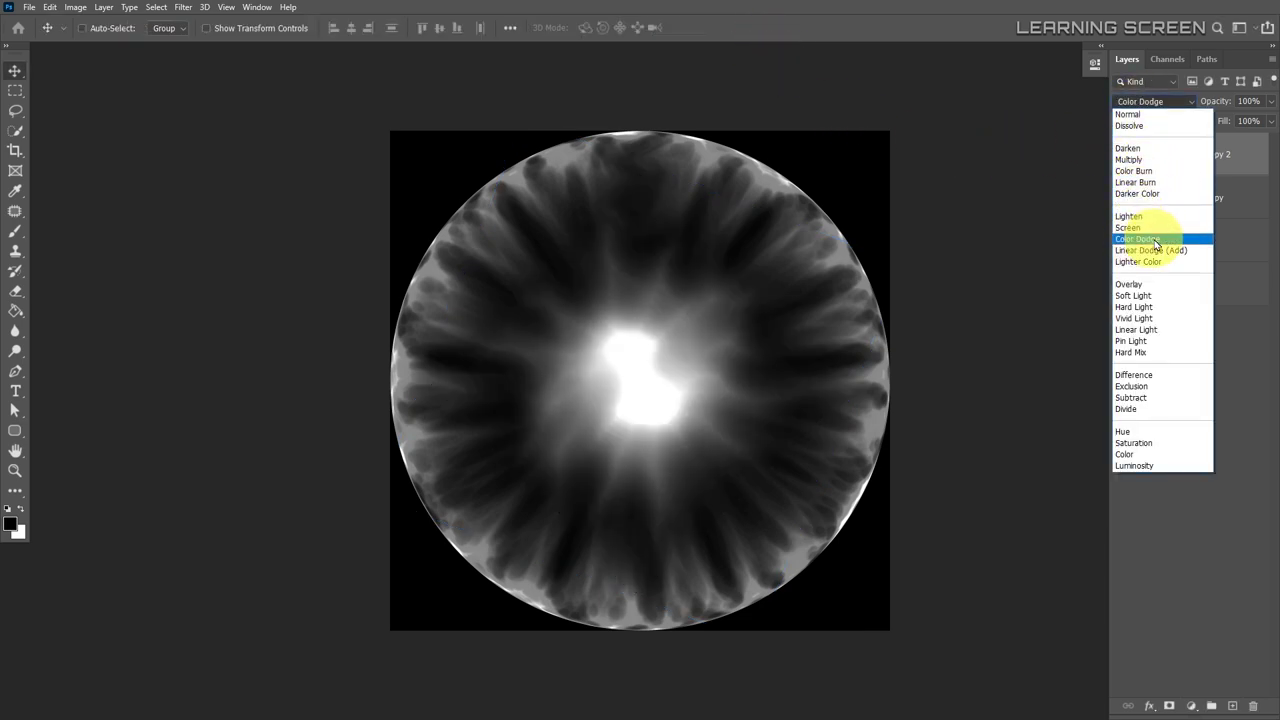
click(1155, 240)
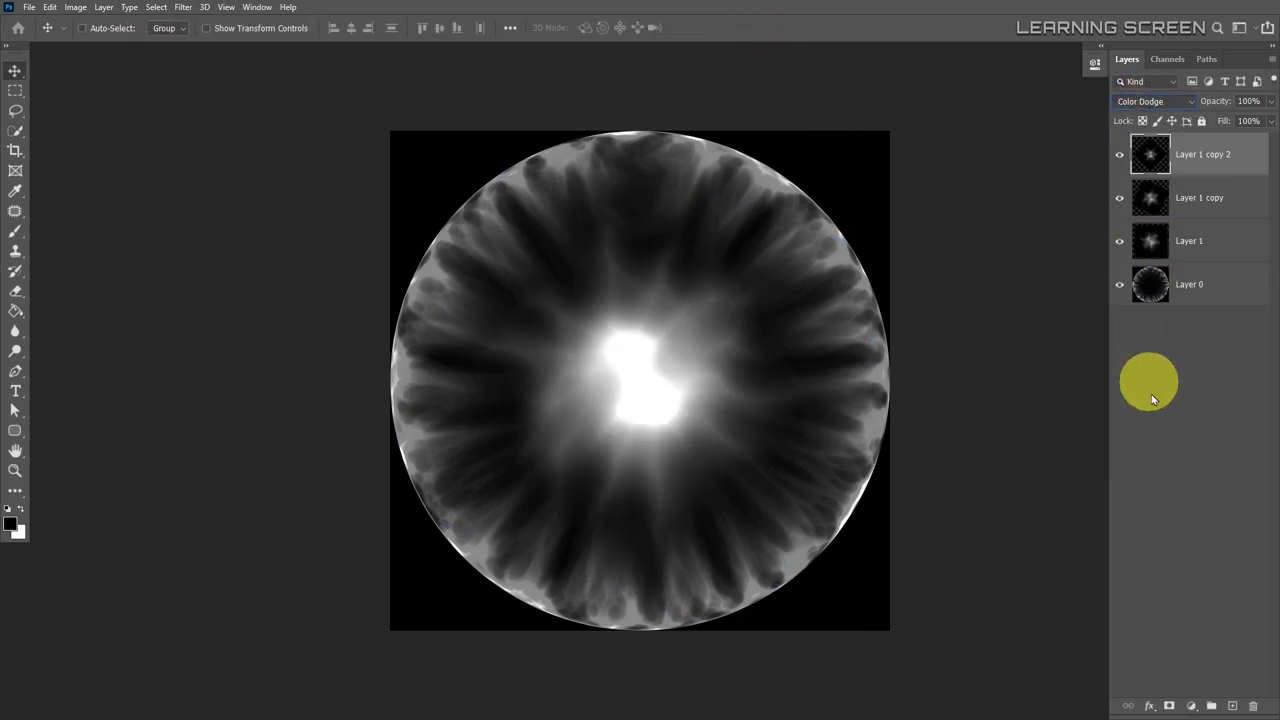
Add a colorized Hue/Saturation adjustment above all layers with Hue 282 and Saturation 90.
click(1192, 706)
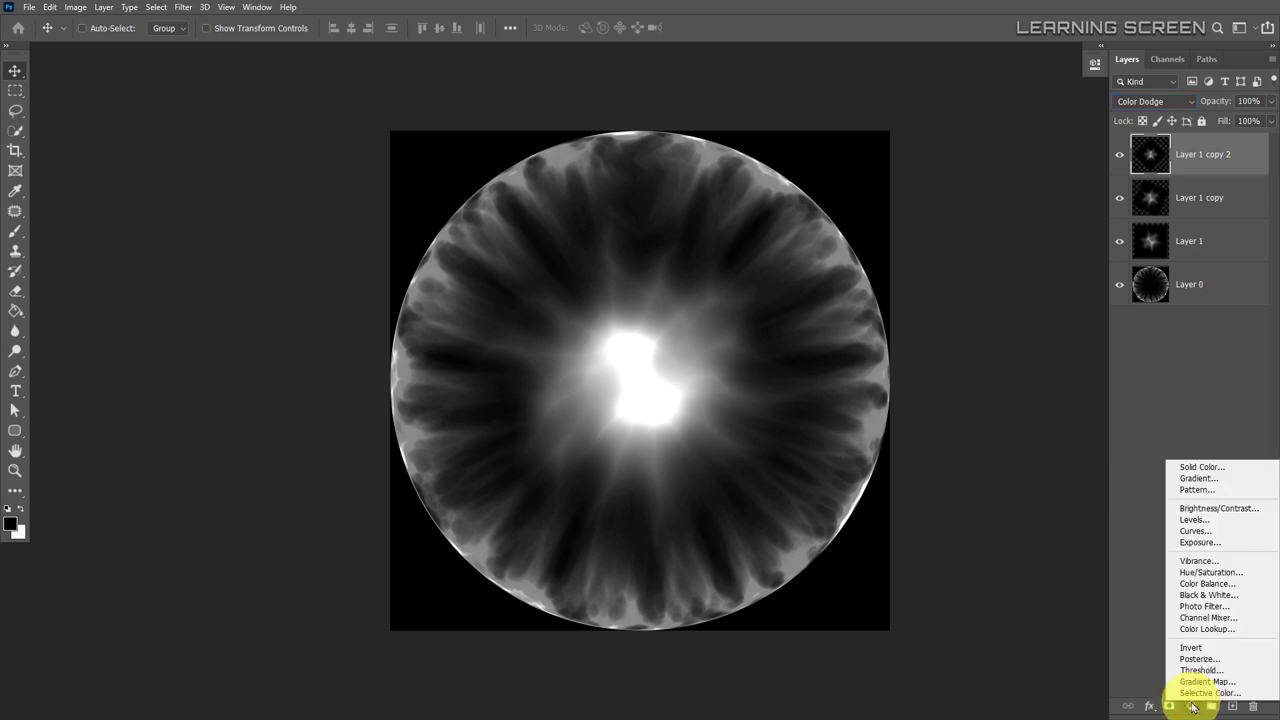
click(1207, 574)
click(984, 246)
drag(939, 192, 1035, 196)
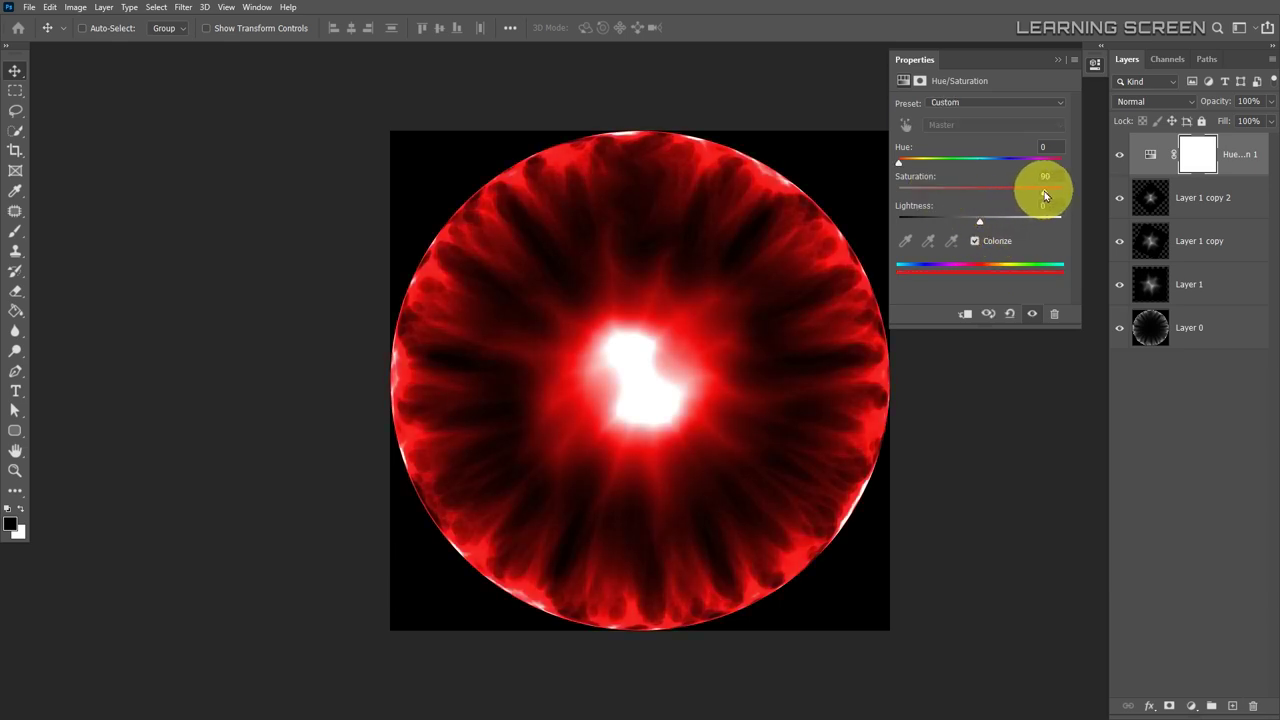
drag(900, 166, 1027, 167)
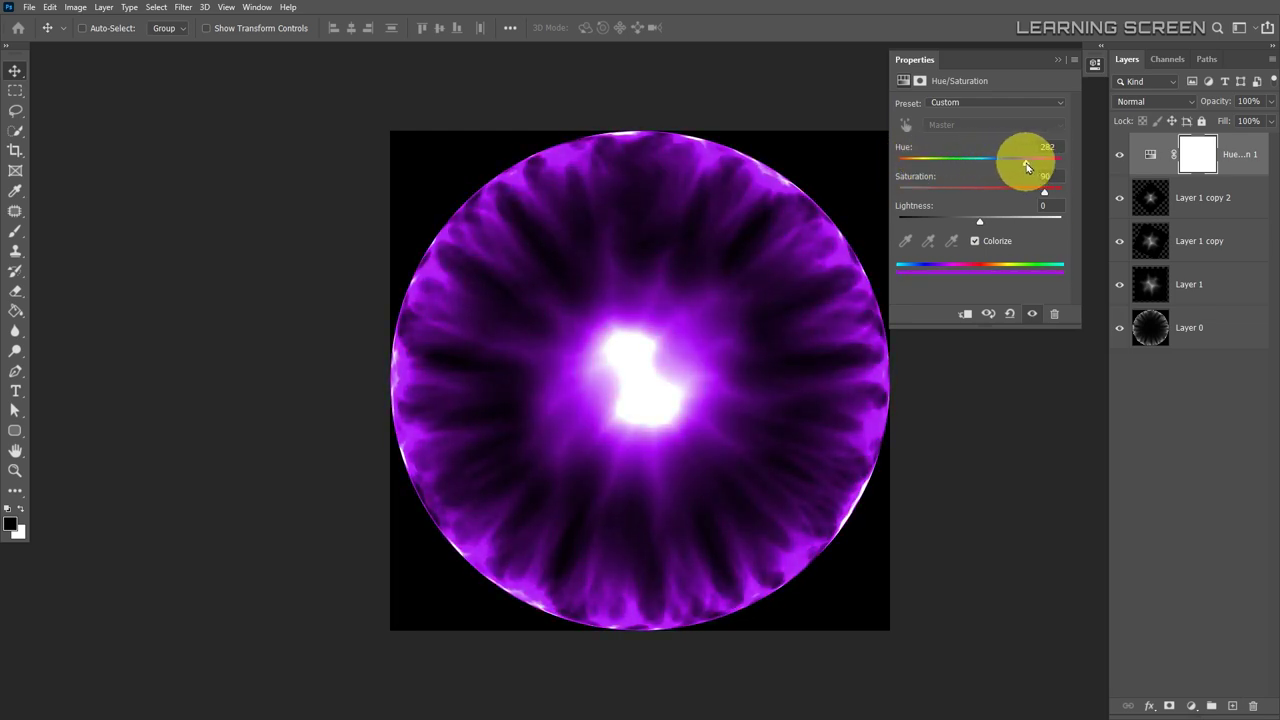
click(1059, 64)
Scale Layer 1 copy 2 down further about its centre to tighten the orb's bright core.
click(1146, 199)
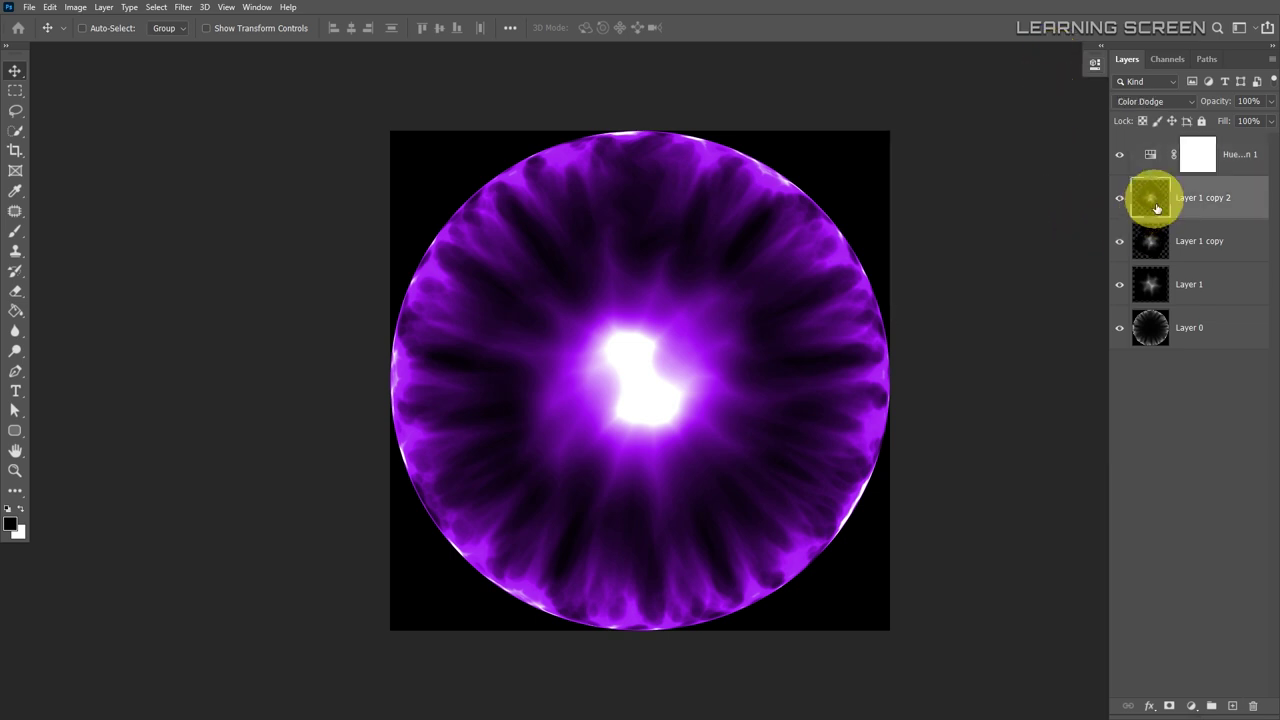
key(ctrl+t)
drag(854, 163, 760, 263)
click(757, 27)
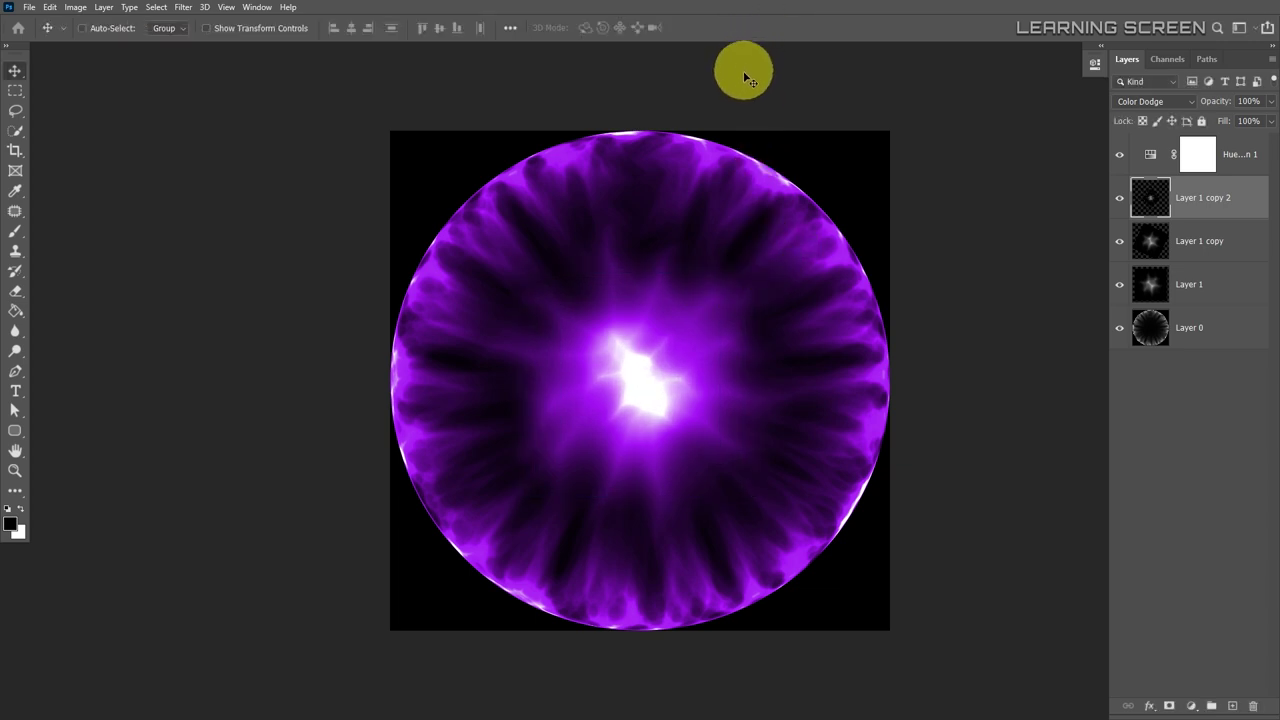
Select all layers from Layer 0 up to the Hue/Saturation adjustment and scale them together to about 87%.
key(ctrl+minus)
click(1157, 323)
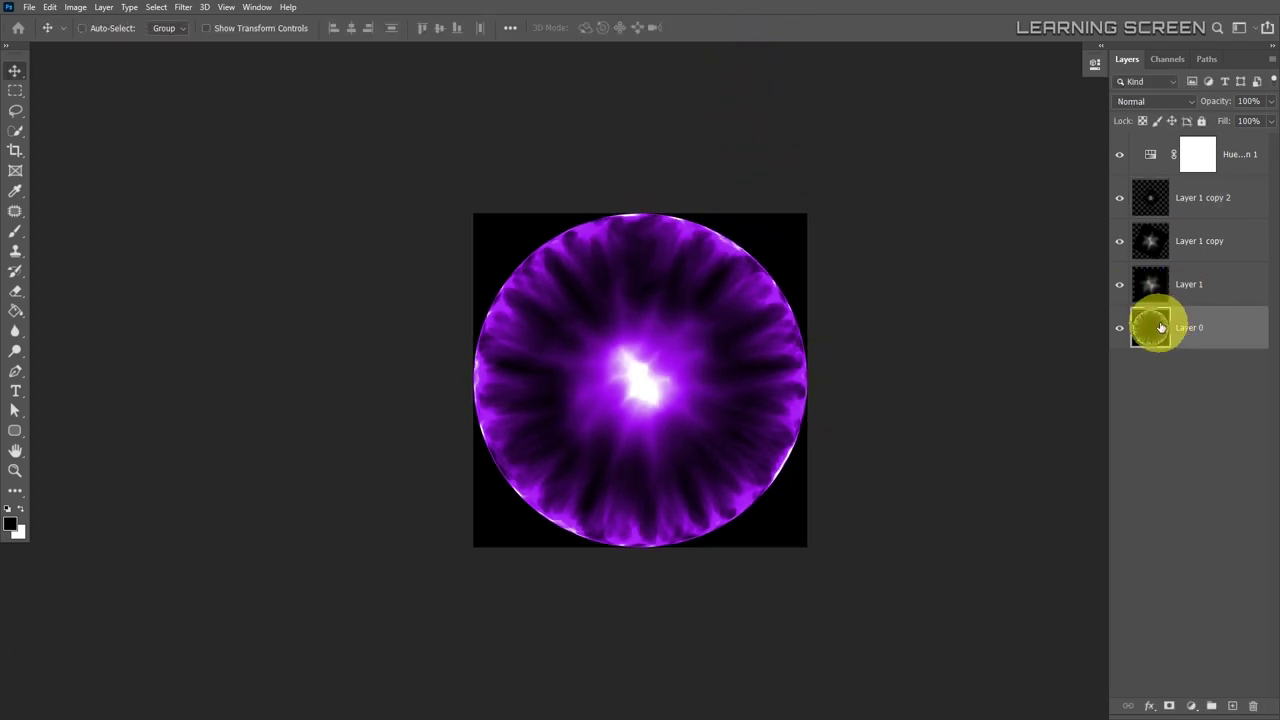
shift+click(1245, 165)
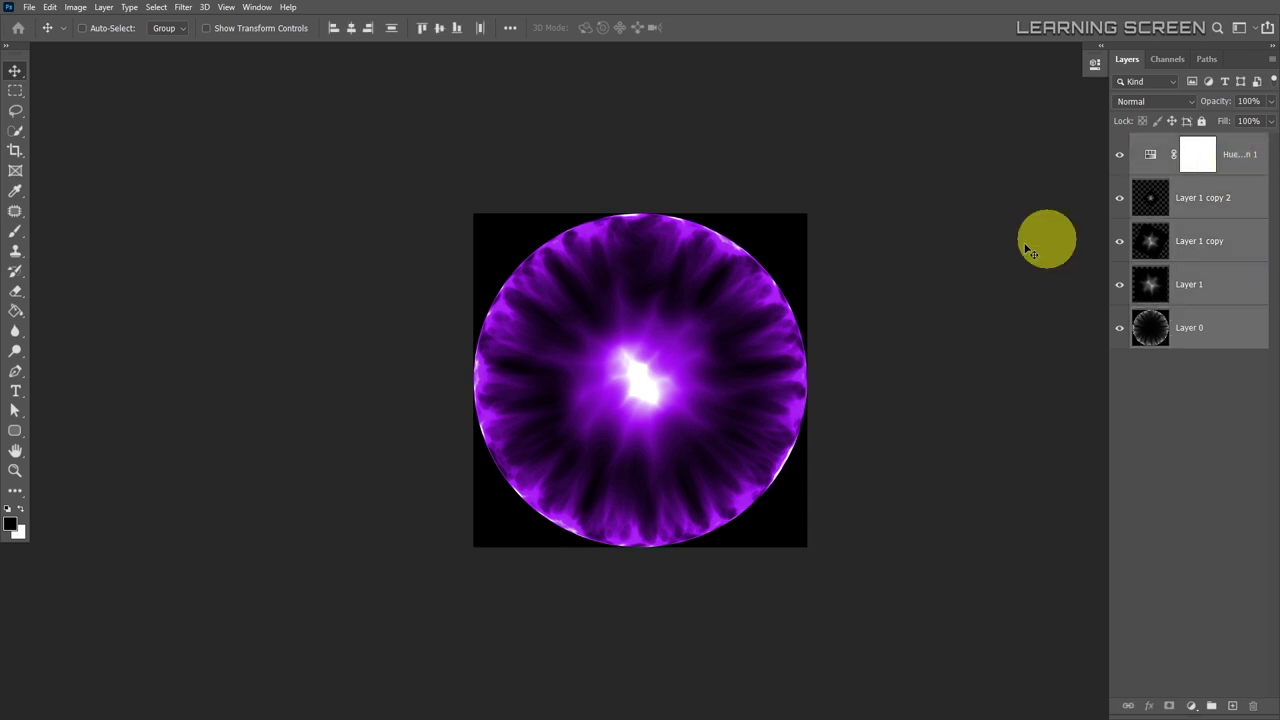
key(ctrl+t)
drag(810, 209, 789, 231)
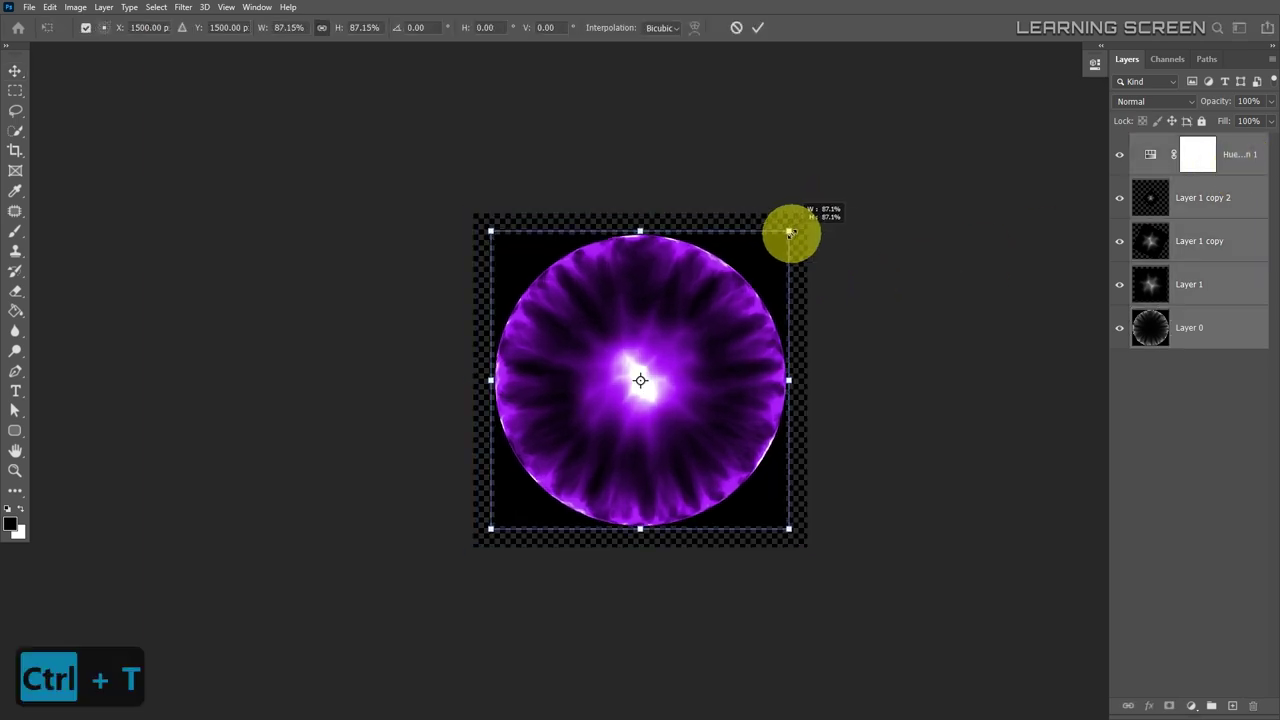
click(757, 27)
Add a new layer beneath Layer 0 and name it BG.
click(1212, 334)
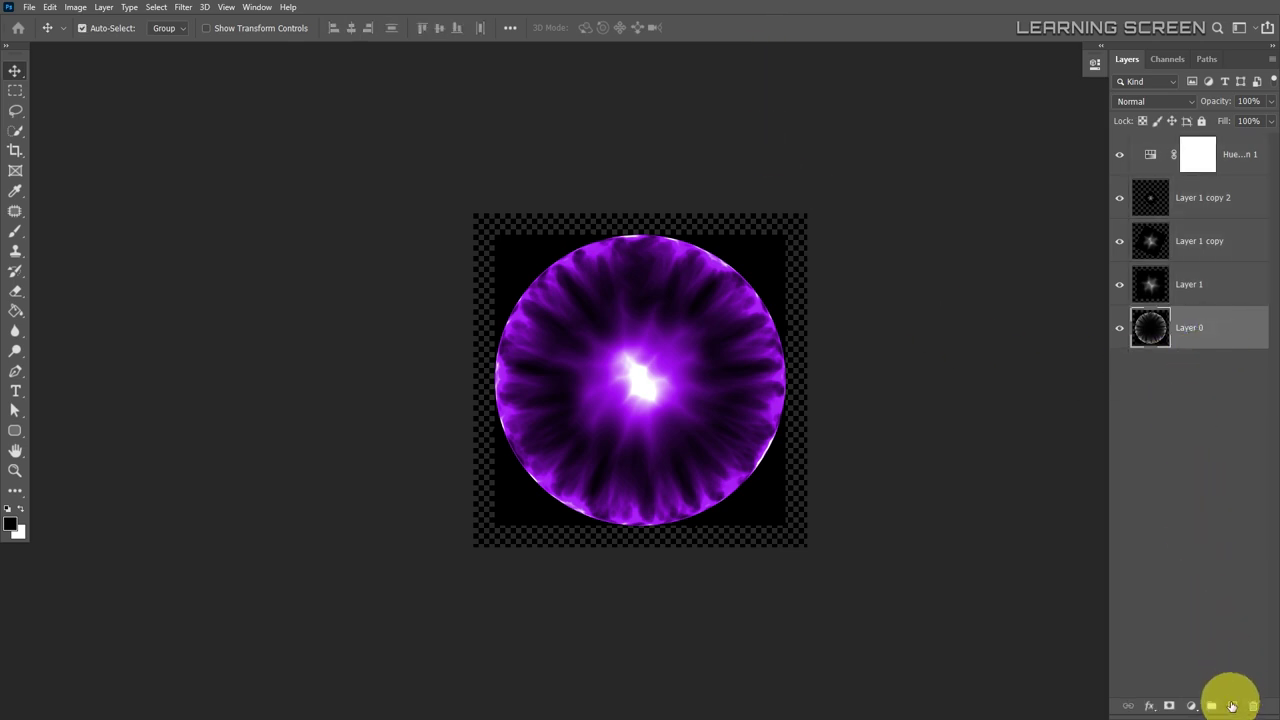
ctrl+click(1232, 706)
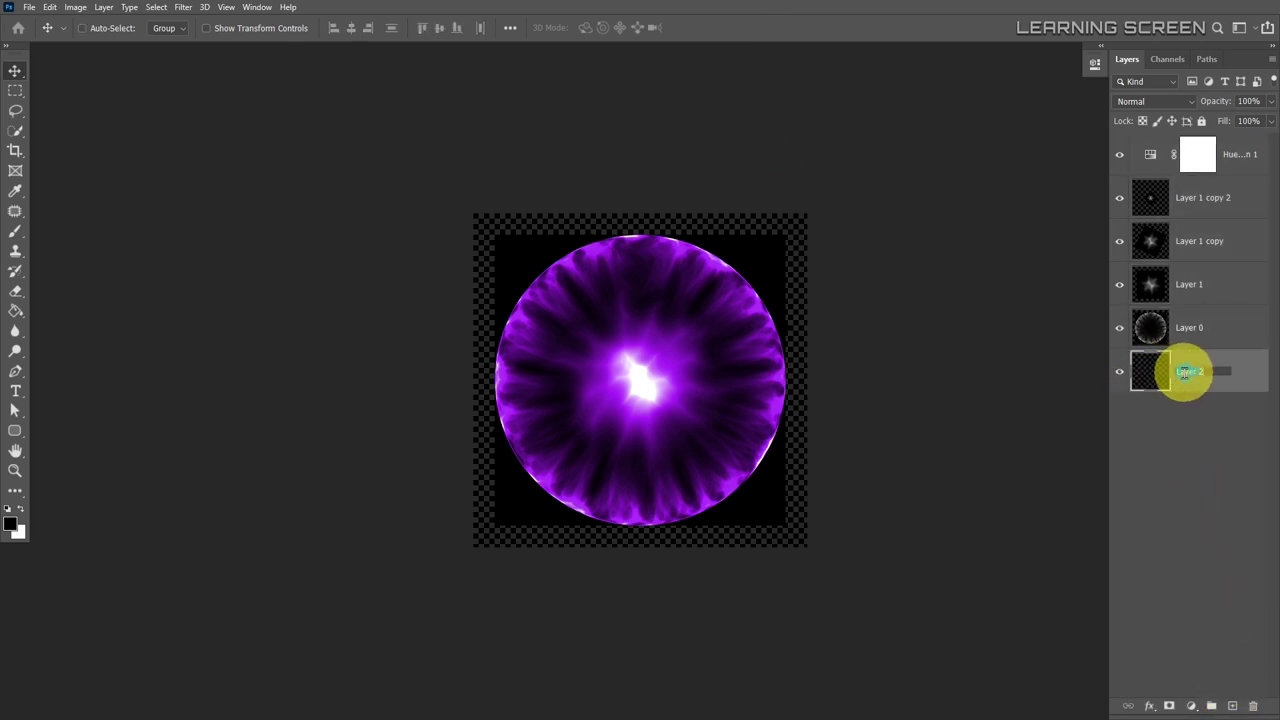
text(BG)
click(1185, 412)
click(1188, 378)
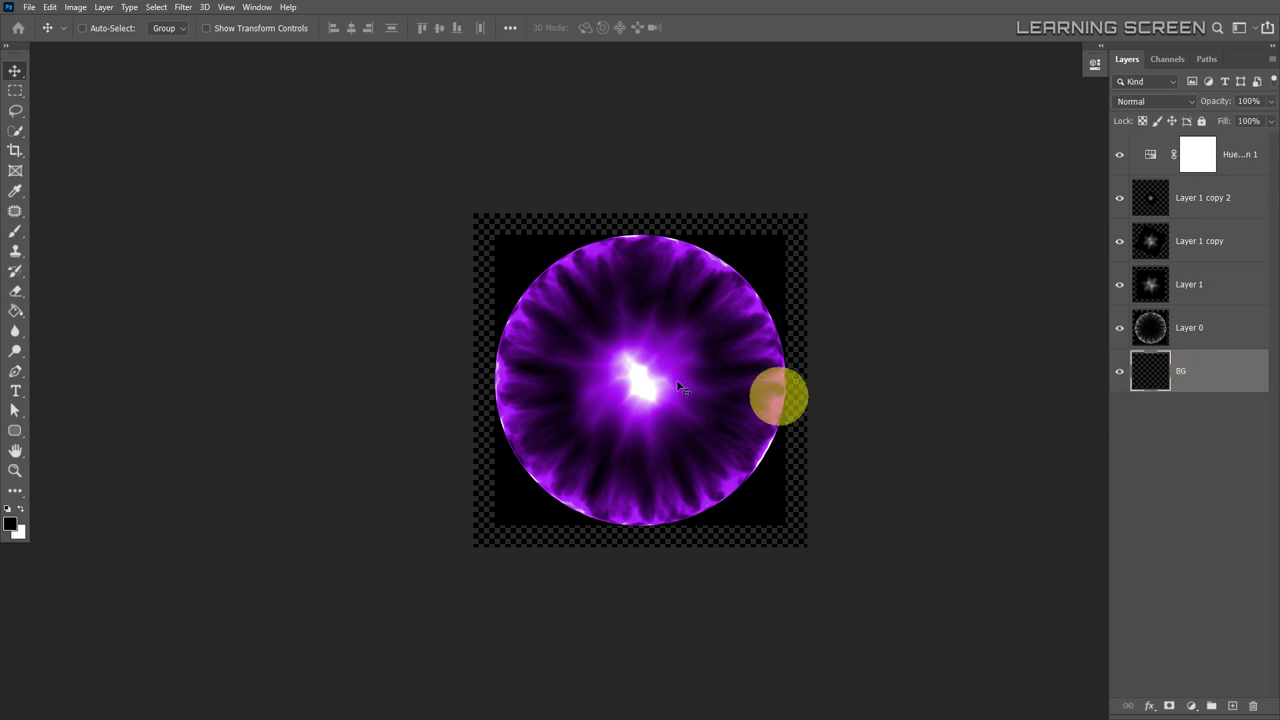
Fill the BG layer with black using the Paint Bucket.
click(15, 311)
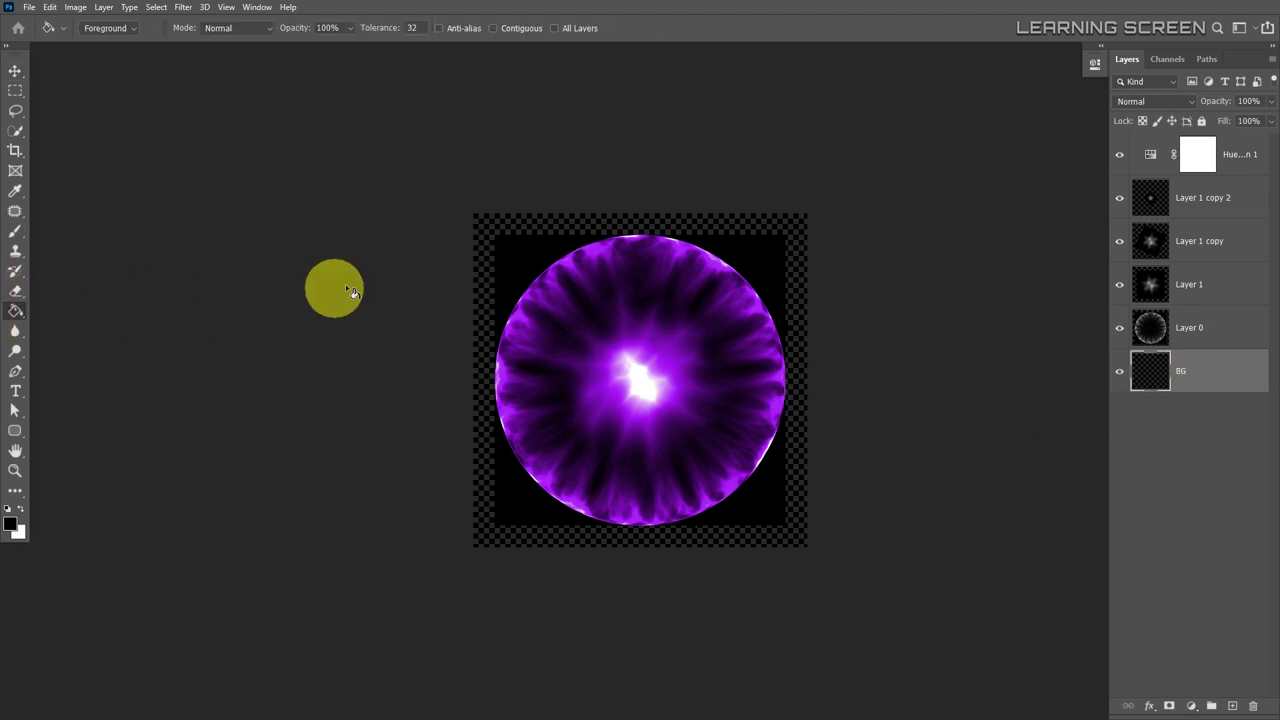
click(497, 228)
click(16, 72)
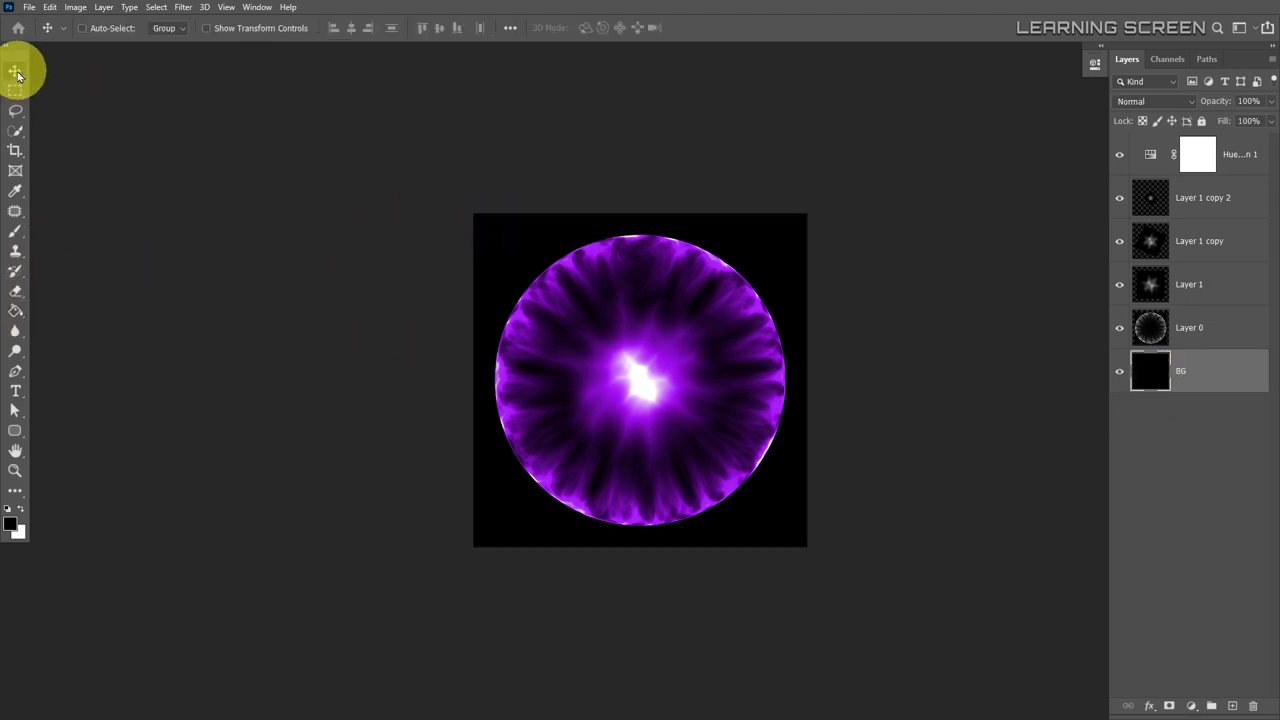